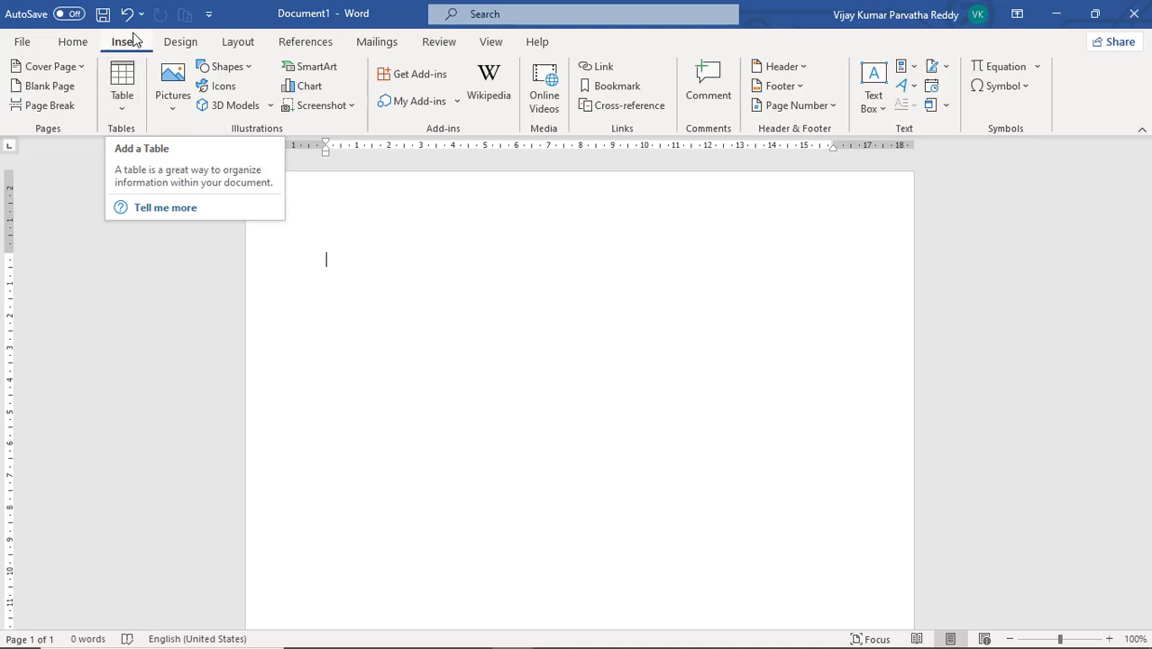
# Insert a 5x5 table into the blank document
pyautogui.click(122, 104)
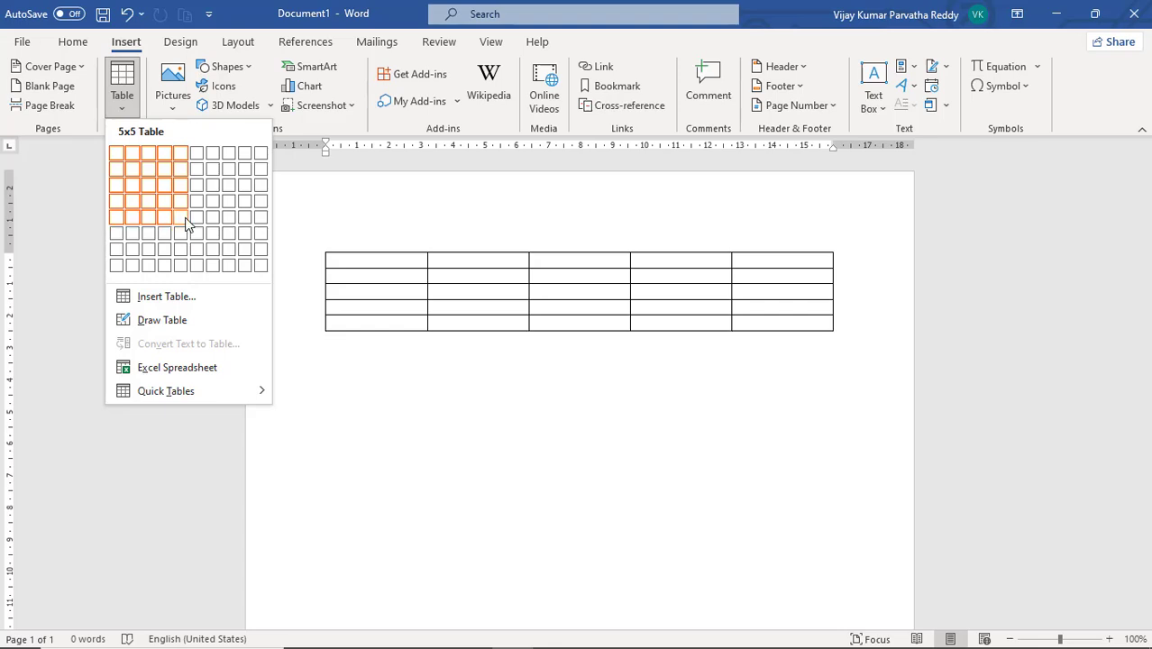
pyautogui.click(183, 218)
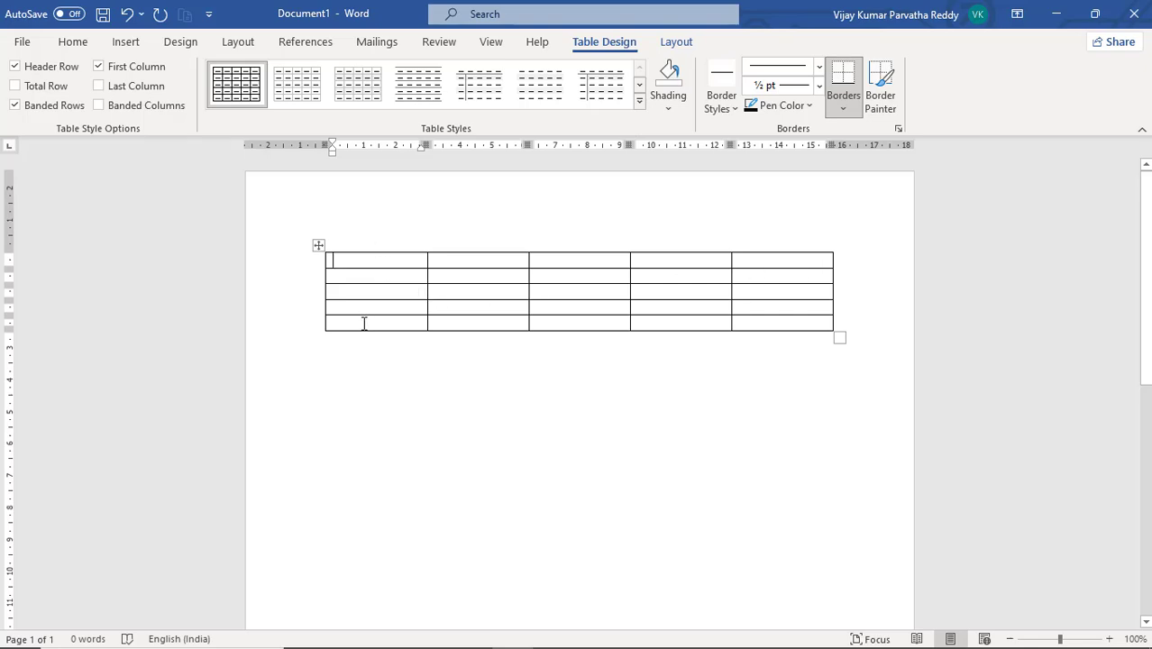
pyautogui.click(355, 276)
pyautogui.click(356, 295)
pyautogui.click(356, 310)
pyautogui.click(358, 325)
pyautogui.click(358, 292)
# Fill the header row with eno, ename, job, sal and Doj
pyautogui.click(360, 276)
pyautogui.write('eno')
pyautogui.press('Tab')
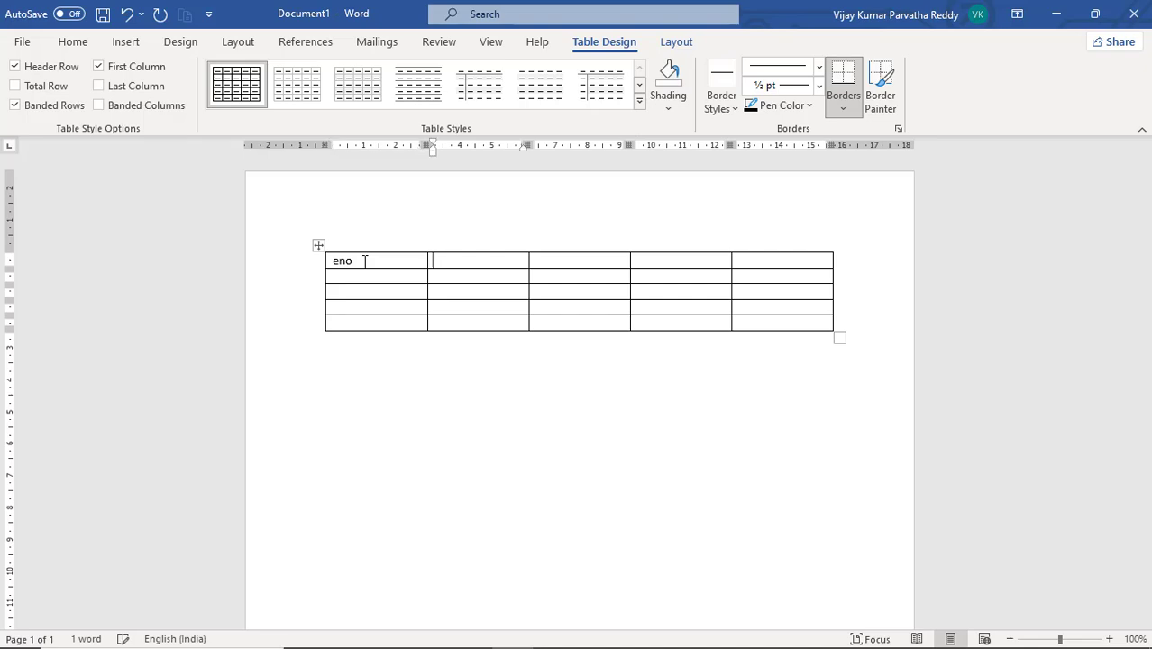
pyautogui.write('ename')
pyautogui.press('Tab')
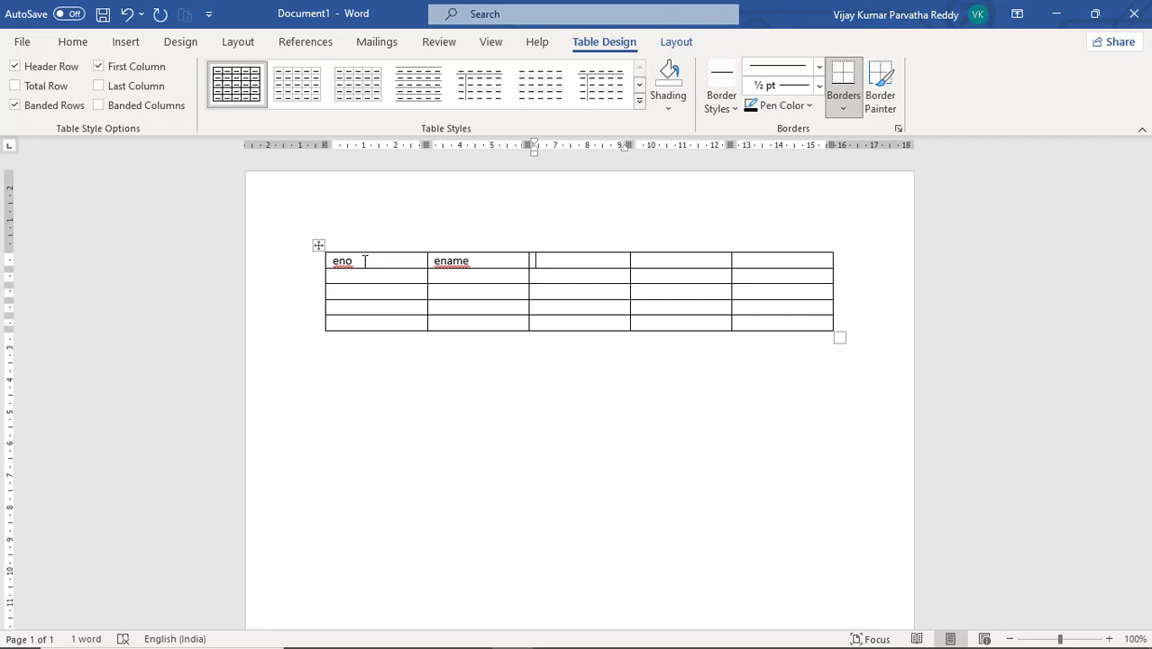
pyautogui.press('Tab')
pyautogui.hotkey('shift', 'Tab')
pyautogui.write('job')
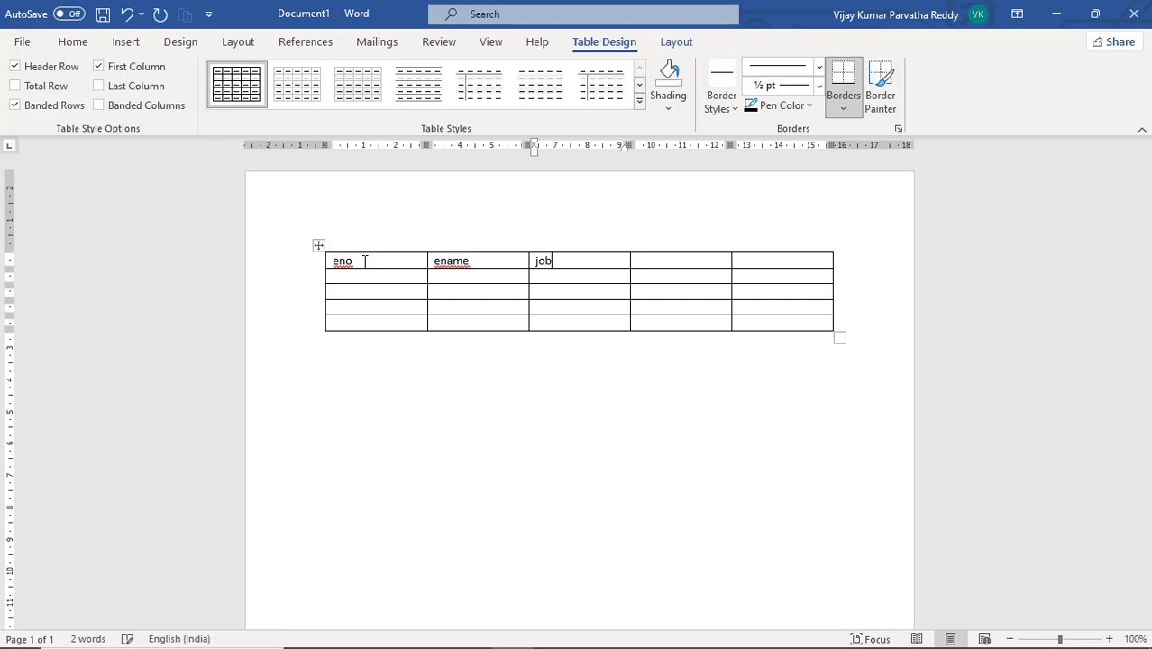
pyautogui.press('Tab')
pyautogui.write('sal')
pyautogui.press('Tab')
pyautogui.write('doj')
# Enter employee numbers 100, 101, 102 and 103 down the eno column
pyautogui.press('Down')
pyautogui.press('Left')
pyautogui.press('Left')
pyautogui.press('Left')
pyautogui.press('Left')
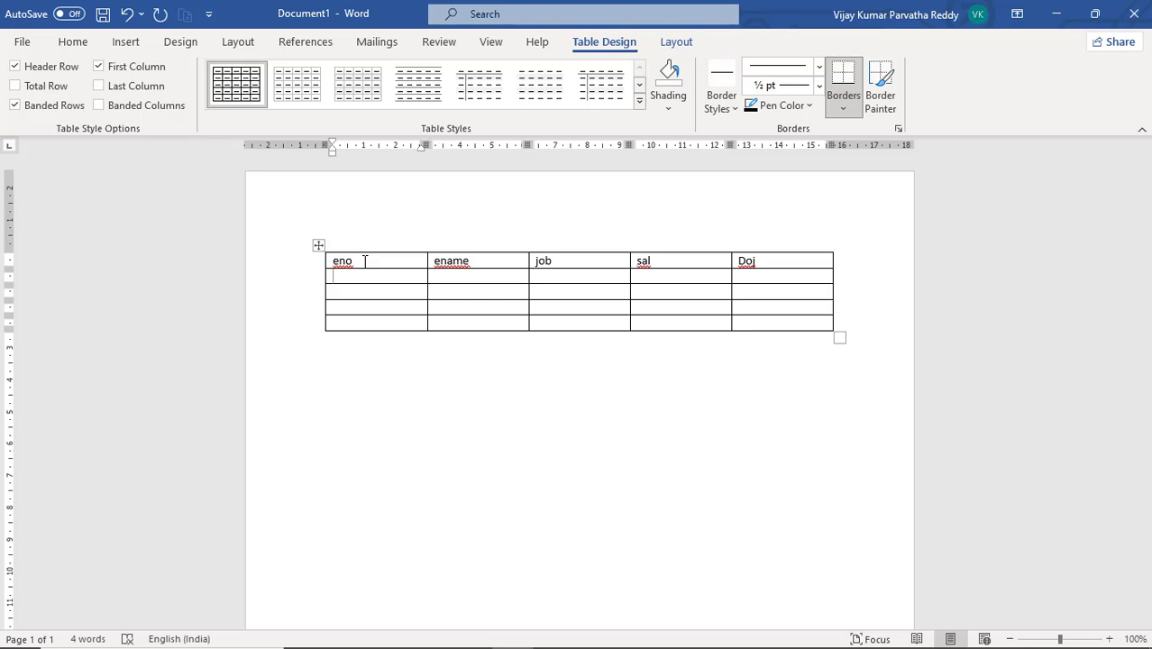
pyautogui.write('100')
pyautogui.press('Down')
pyautogui.write('101')
pyautogui.press('Down')
pyautogui.write('102')
pyautogui.press('Down')
pyautogui.write('103')
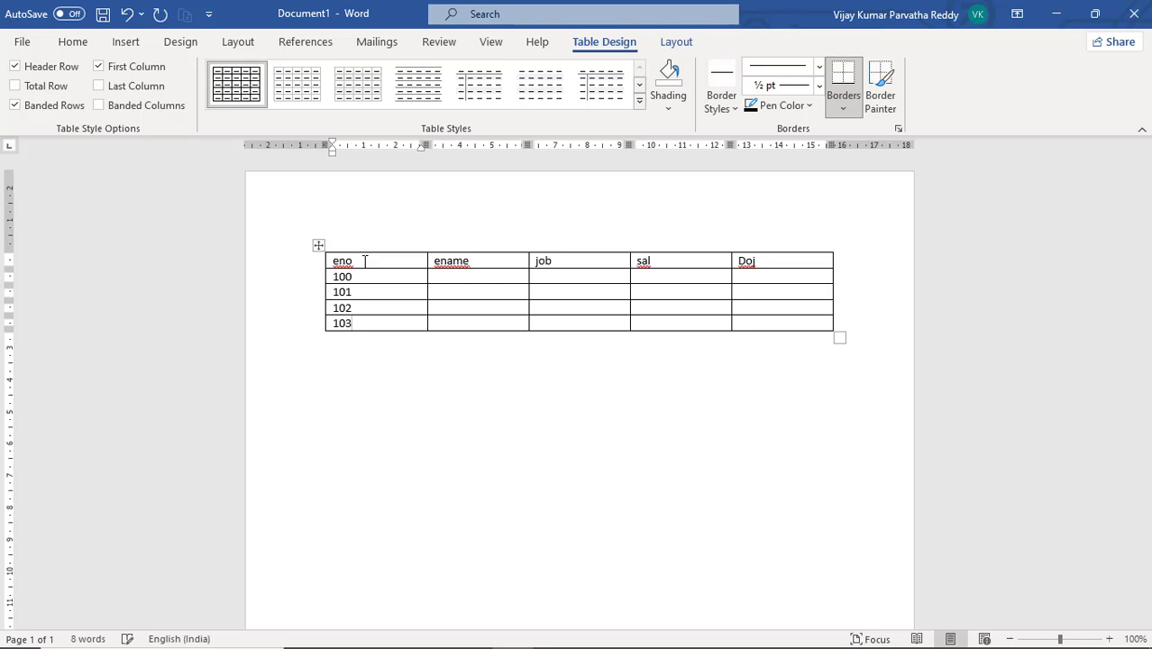
# Enter four employee names down the ename column
pyautogui.press('Tab')
pyautogui.press('Up')
pyautogui.press('Up')
pyautogui.write('nani')
pyautogui.press('Down')
pyautogui.write('kiran')
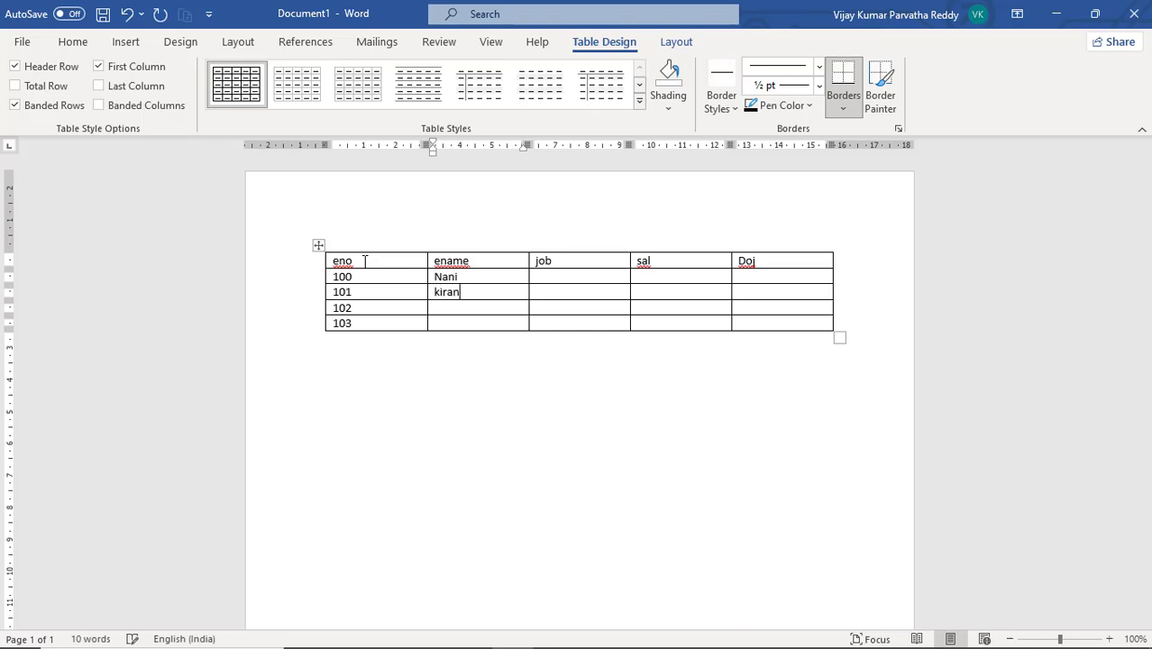
pyautogui.press('Down')
pyautogui.write('hari')
pyautogui.press('Down')
pyautogui.write('vamsi')
# Enter the jobs Clerk, Manager, Programmer and clerk down the job column
pyautogui.press('Tab')
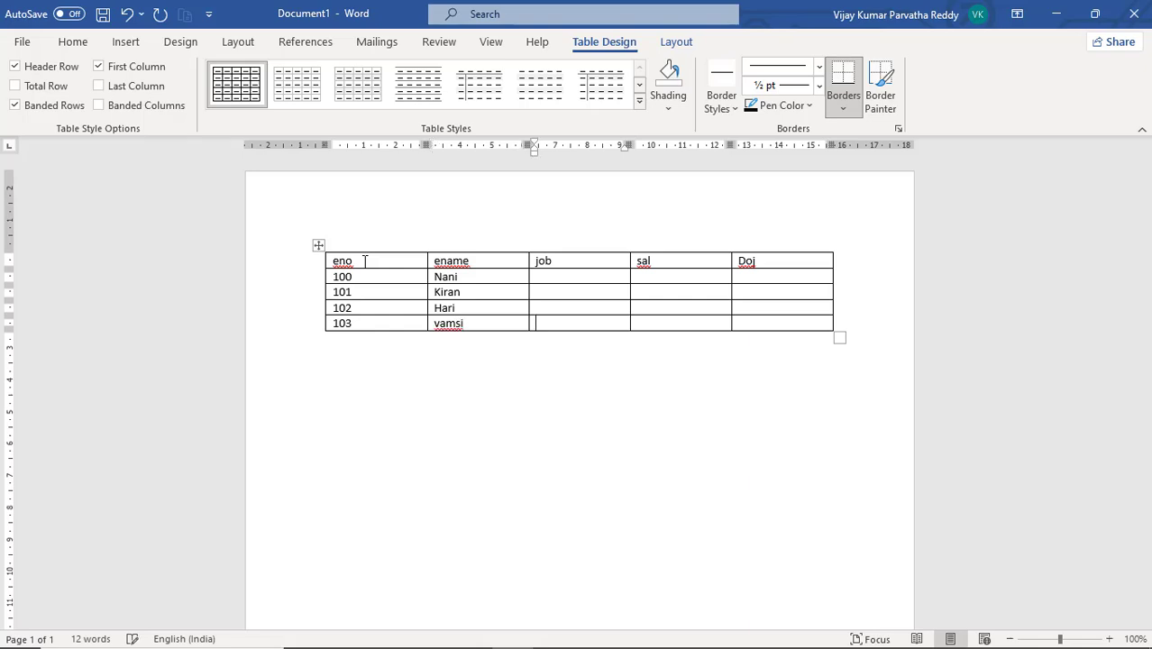
pyautogui.press('Up')
pyautogui.write('clerk')
pyautogui.press('Down')
pyautogui.write('manager')
pyautogui.press('Down')
pyautogui.write('pr')
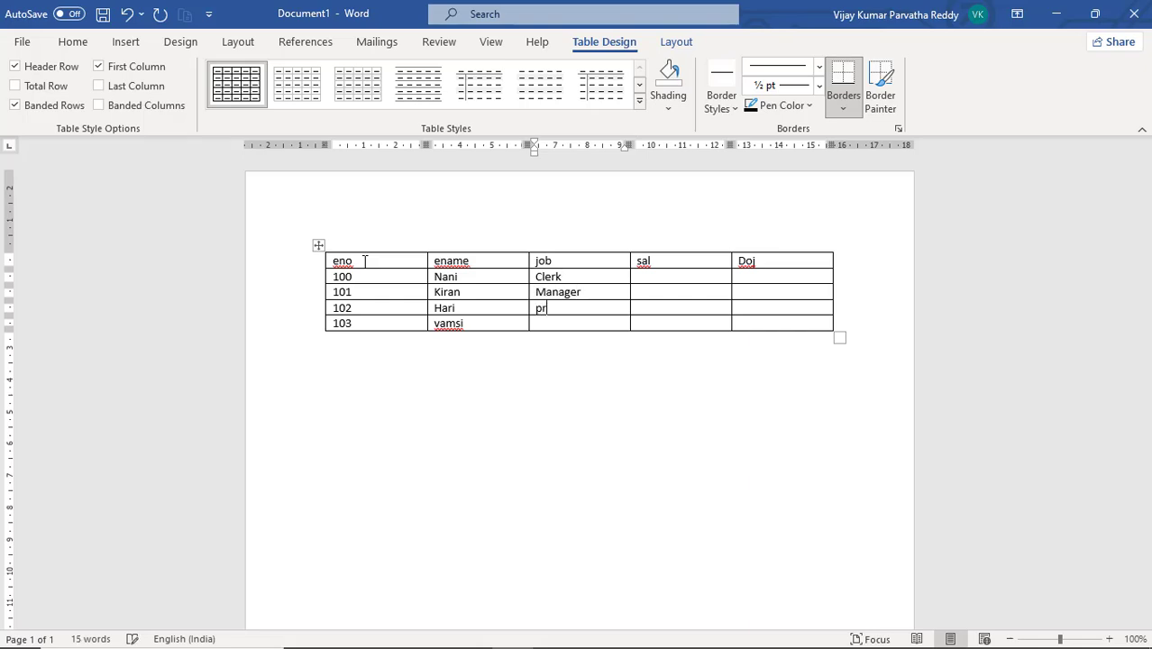
pyautogui.write('ogrammer')
pyautogui.press('Down')
pyautogui.write('clerk')
# Enter salaries 1200, 6000, 4500 and 1000 down the sal column
pyautogui.press('Tab')
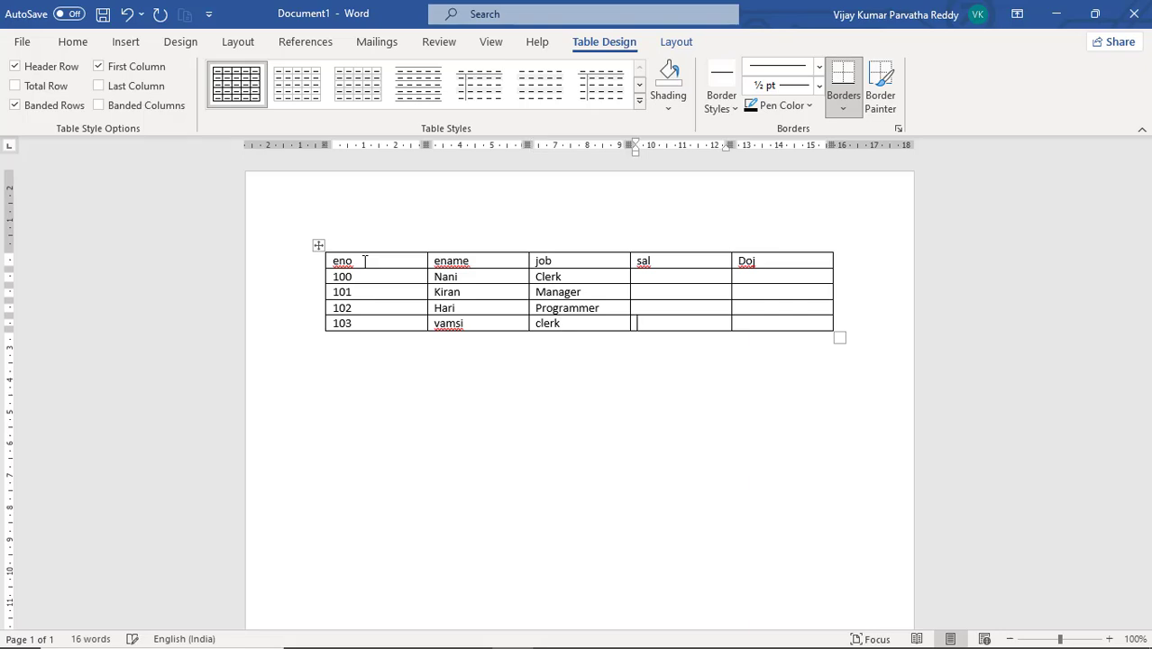
pyautogui.press('Up')
pyautogui.press('Up')
pyautogui.press('Up')
pyautogui.write('1200')
pyautogui.press('Down')
pyautogui.write('6000')
pyautogui.write('4500')
pyautogui.press('Down')
pyautogui.write('1000')
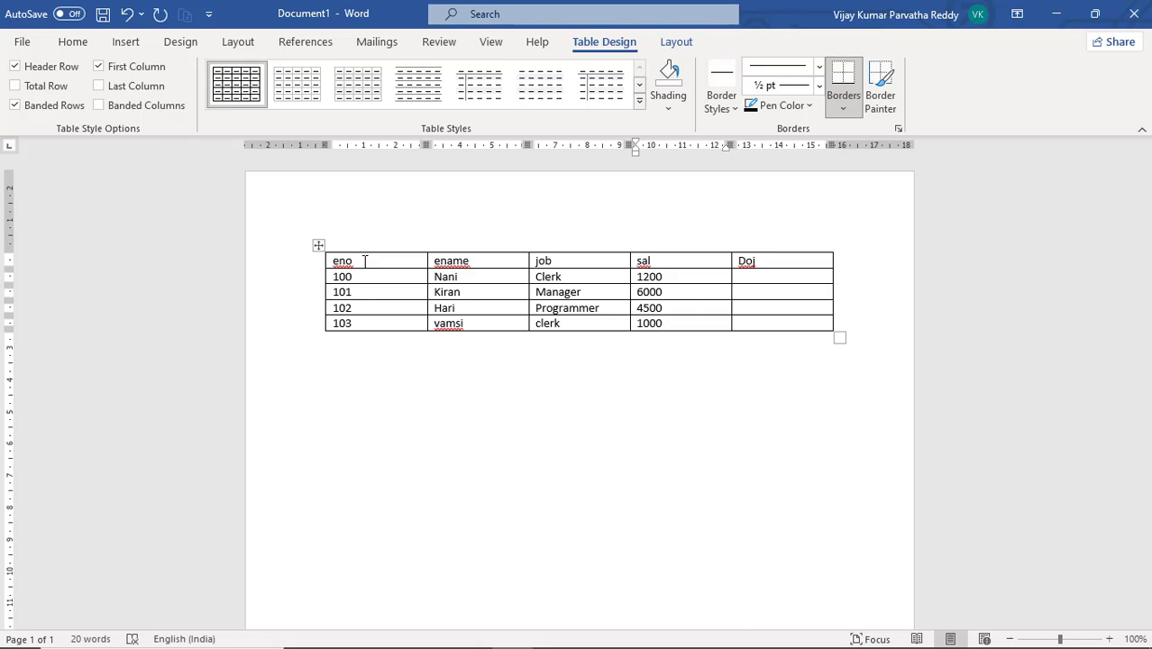
# Enter joining dates 12/10/22, 10/09/23, 09/05/22 and 05/06/23 down the Doj column
pyautogui.press('Tab')
pyautogui.press('Up')
pyautogui.press('Up')
pyautogui.press('Up')
pyautogui.write('12/10/22')
pyautogui.press('Down')
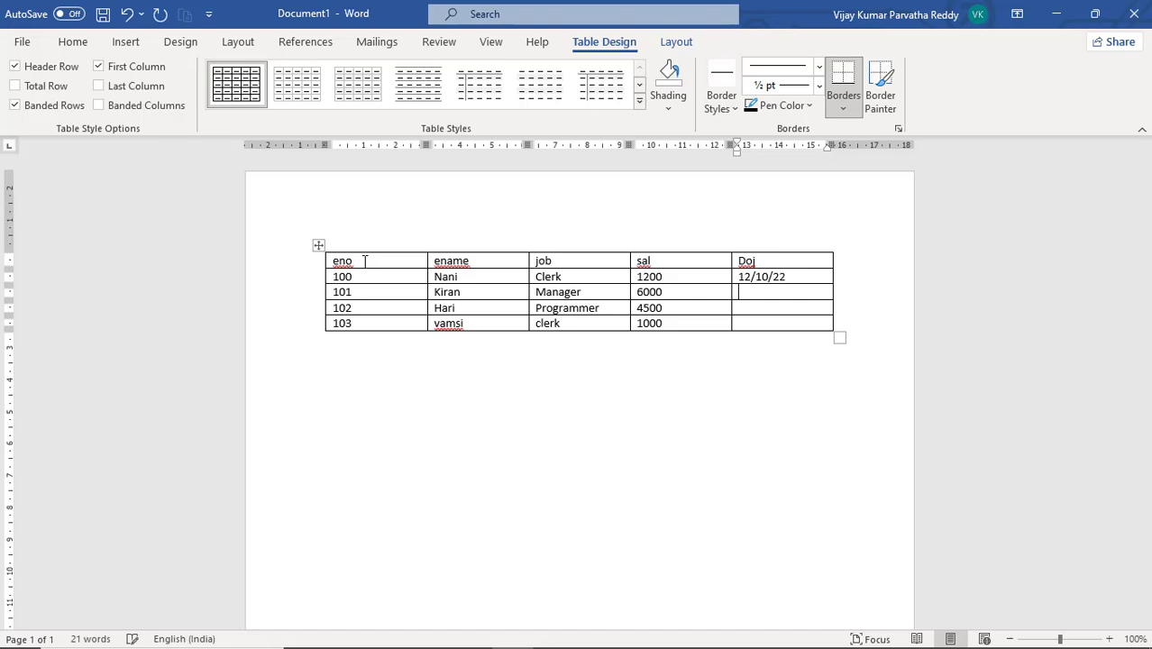
pyautogui.write('10/')
pyautogui.write('09/')
pyautogui.write('23')
pyautogui.write('09')
pyautogui.write('/05')
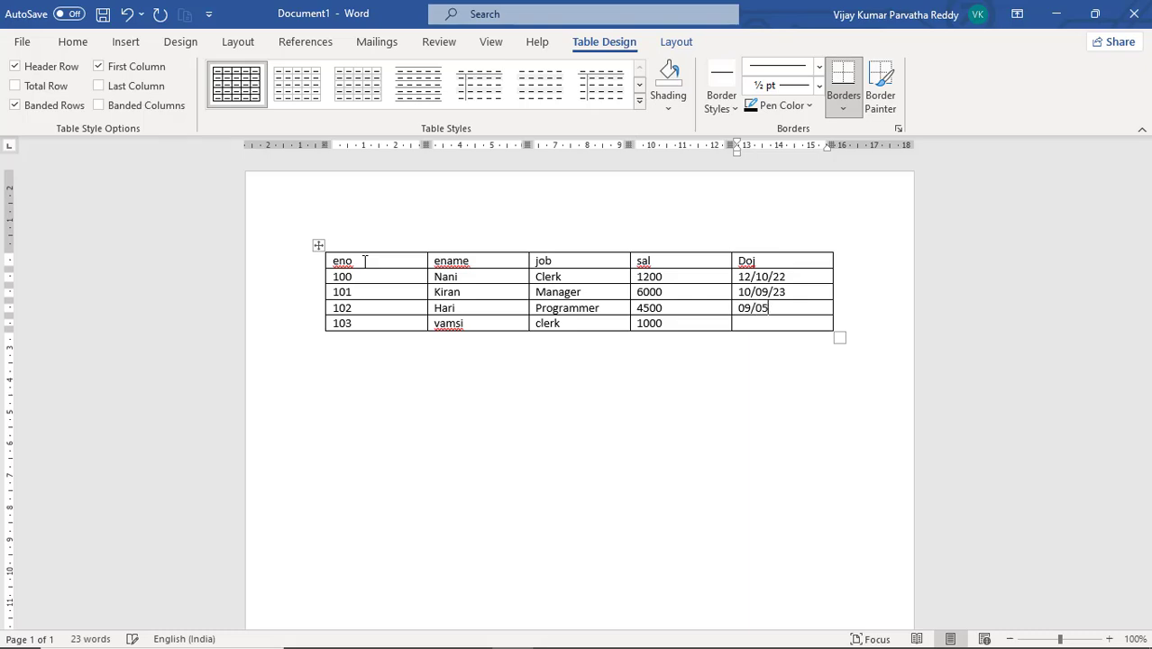
pyautogui.write('/22')
pyautogui.press('Down')
pyautogui.write('05/06/23')
# Browse the table design and table layout tools available for the table
pyautogui.click(367, 355)
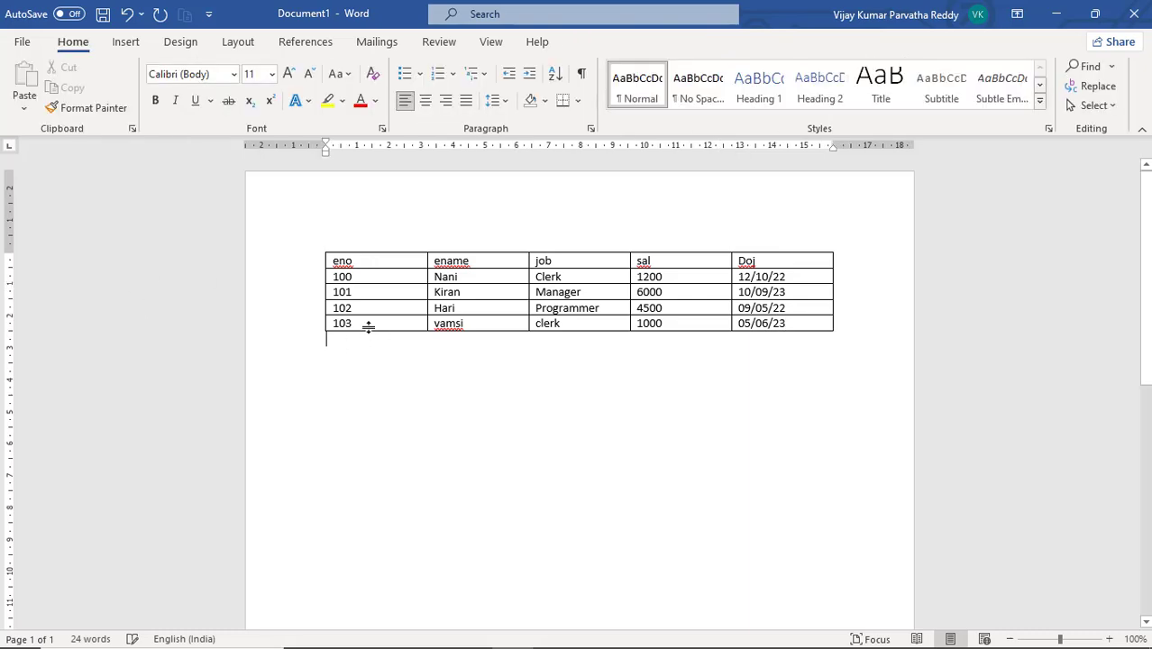
pyautogui.click(371, 290)
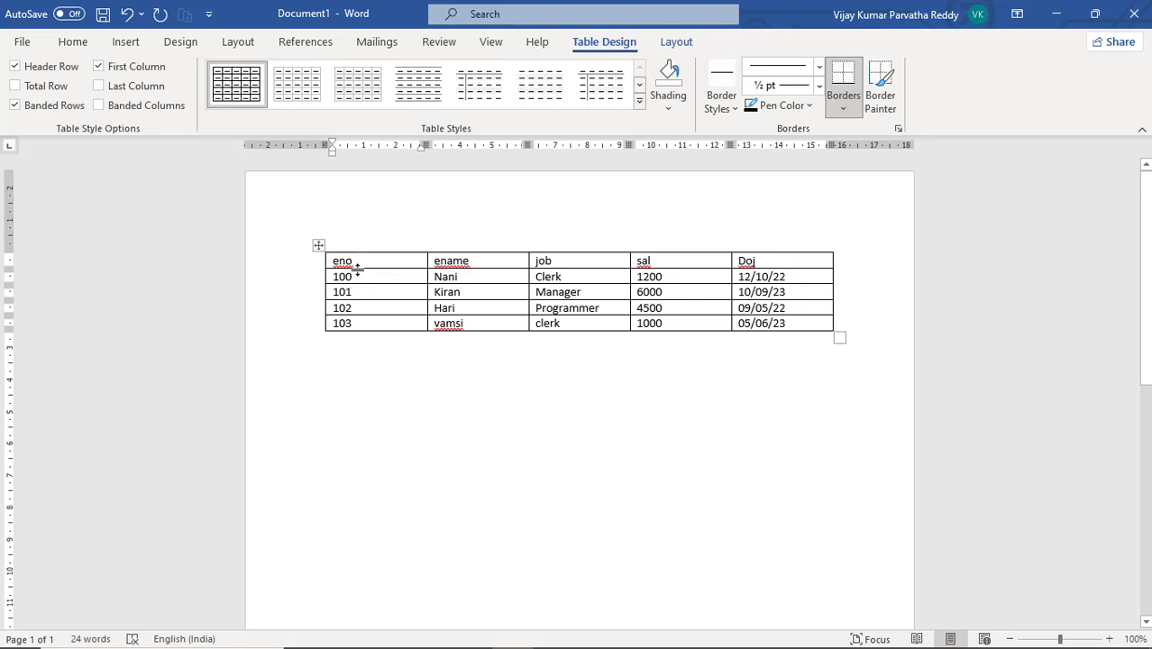
pyautogui.click(352, 364)
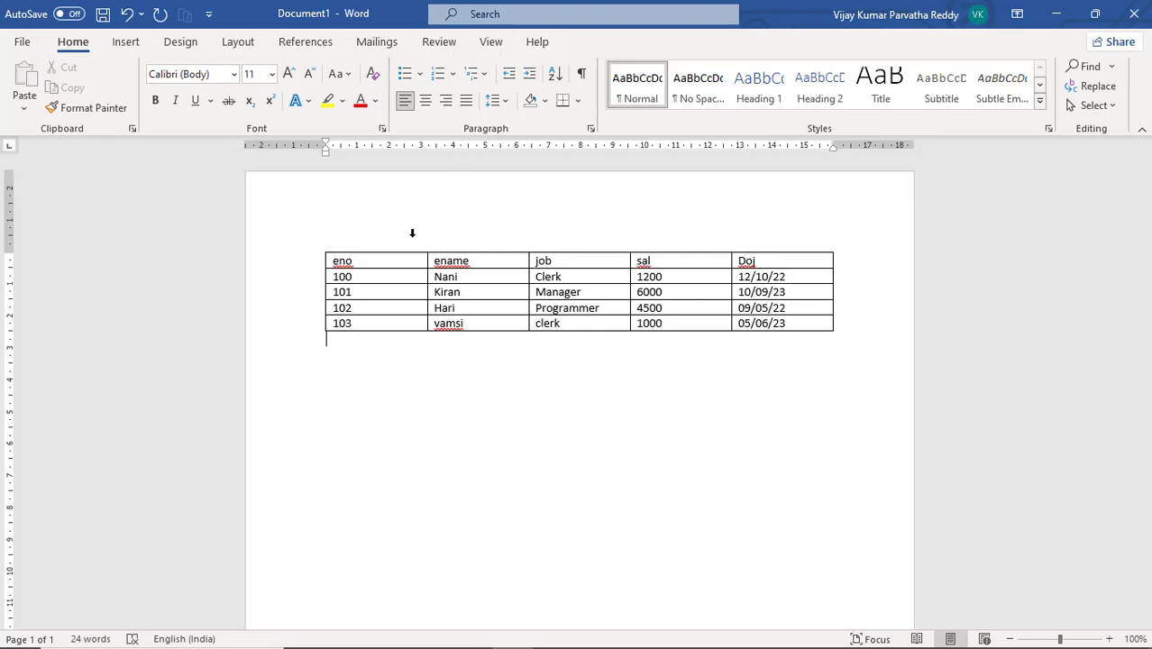
pyautogui.click(401, 275)
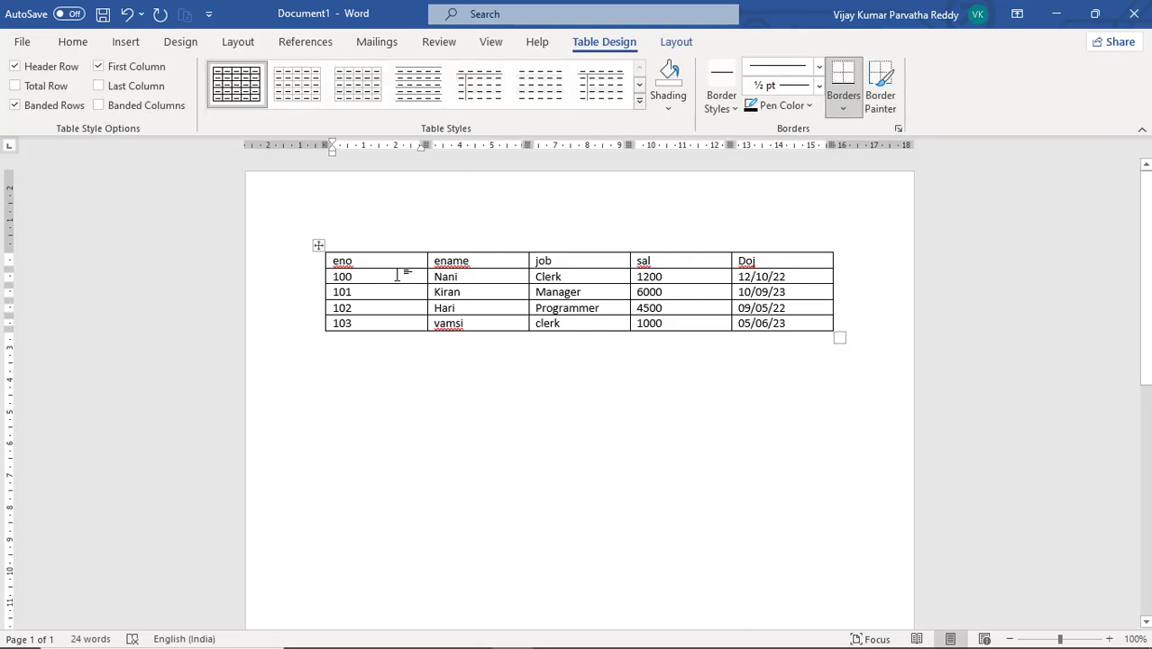
pyautogui.click(495, 277)
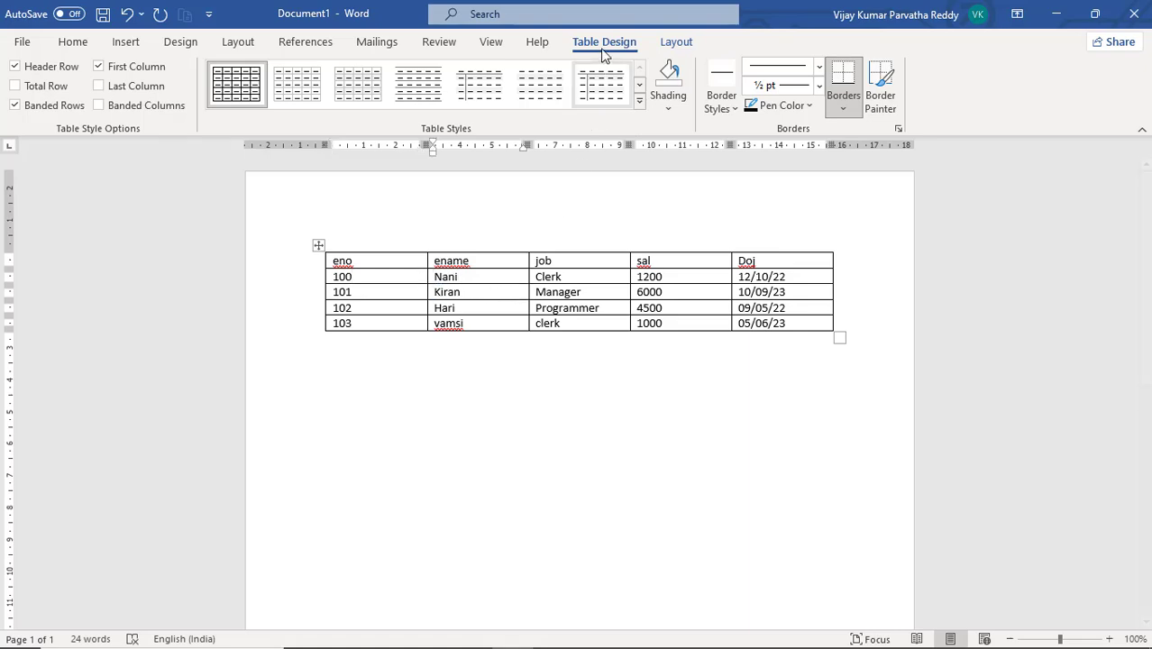
pyautogui.click(672, 47)
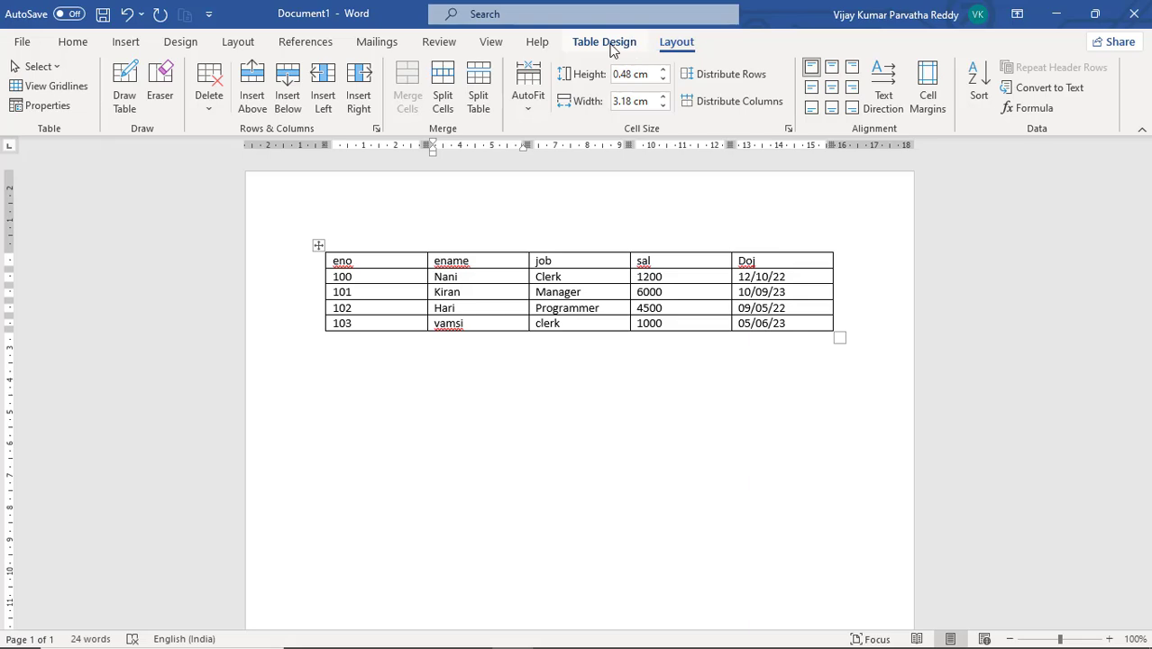
pyautogui.click(613, 47)
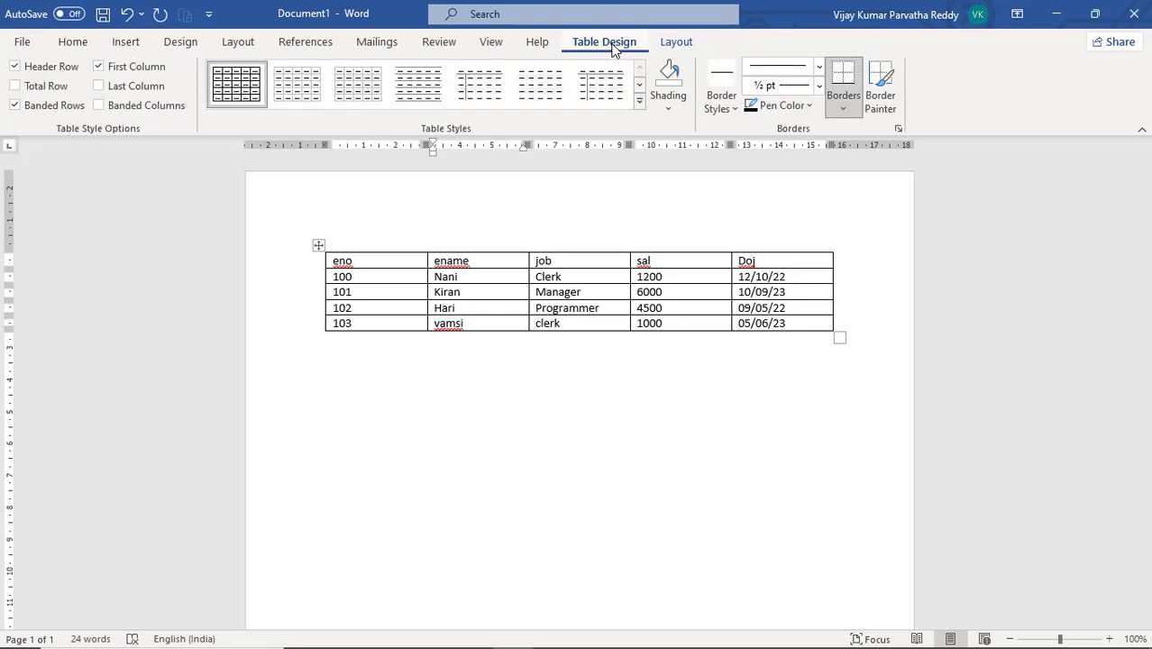
pyautogui.click(671, 45)
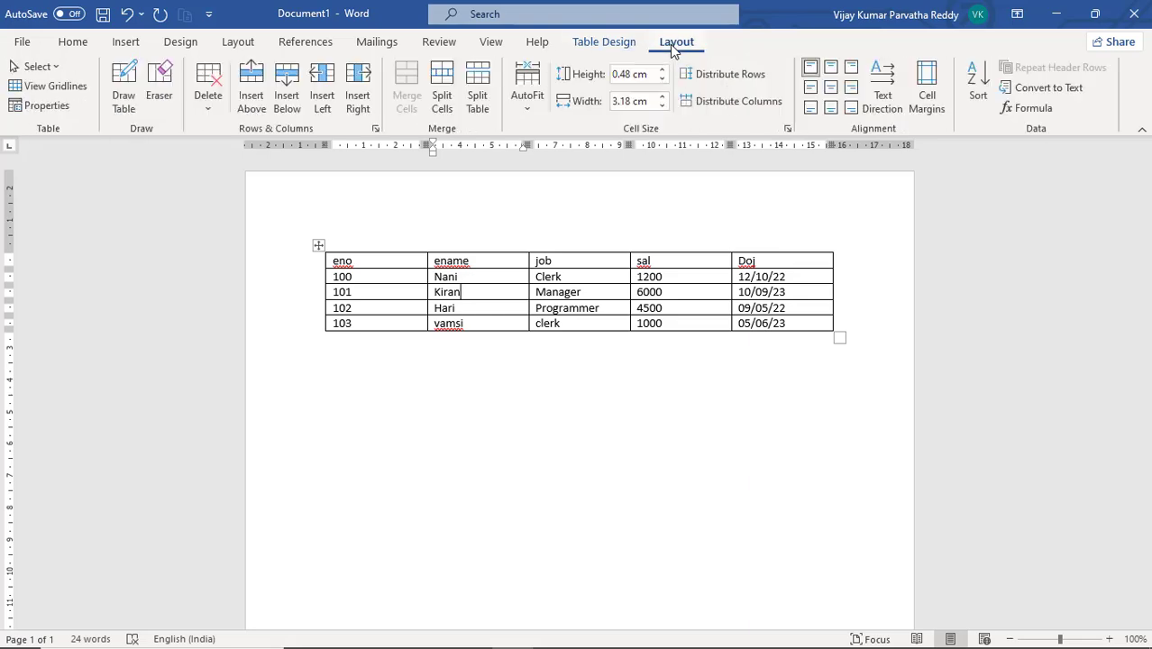
pyautogui.click(615, 47)
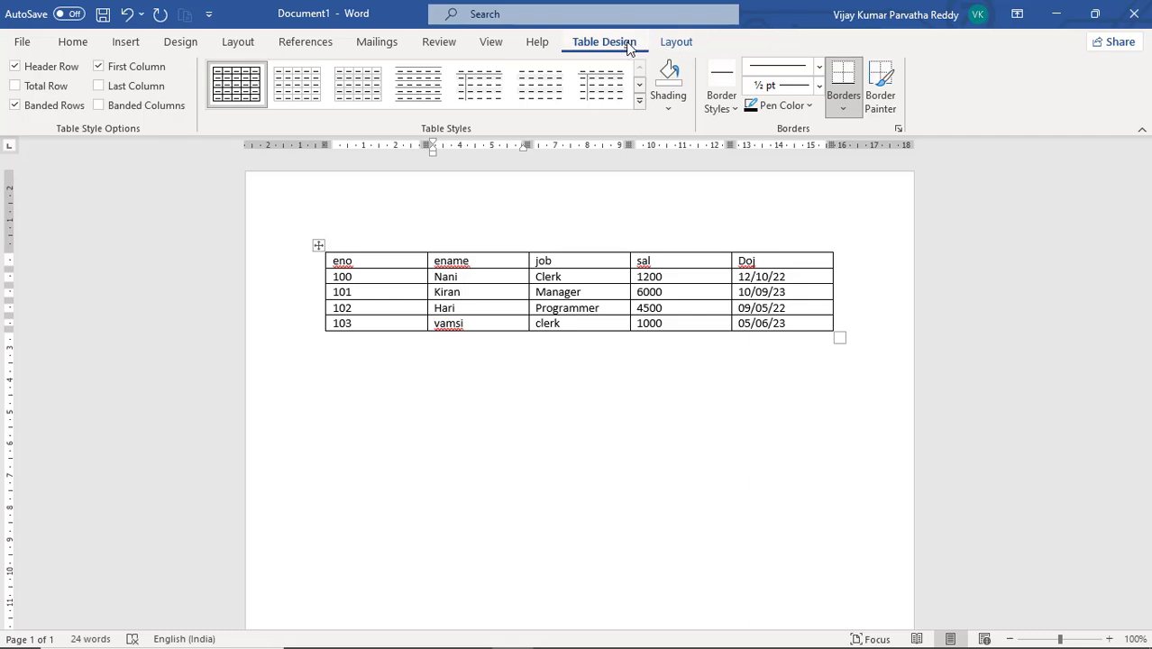
pyautogui.click(678, 42)
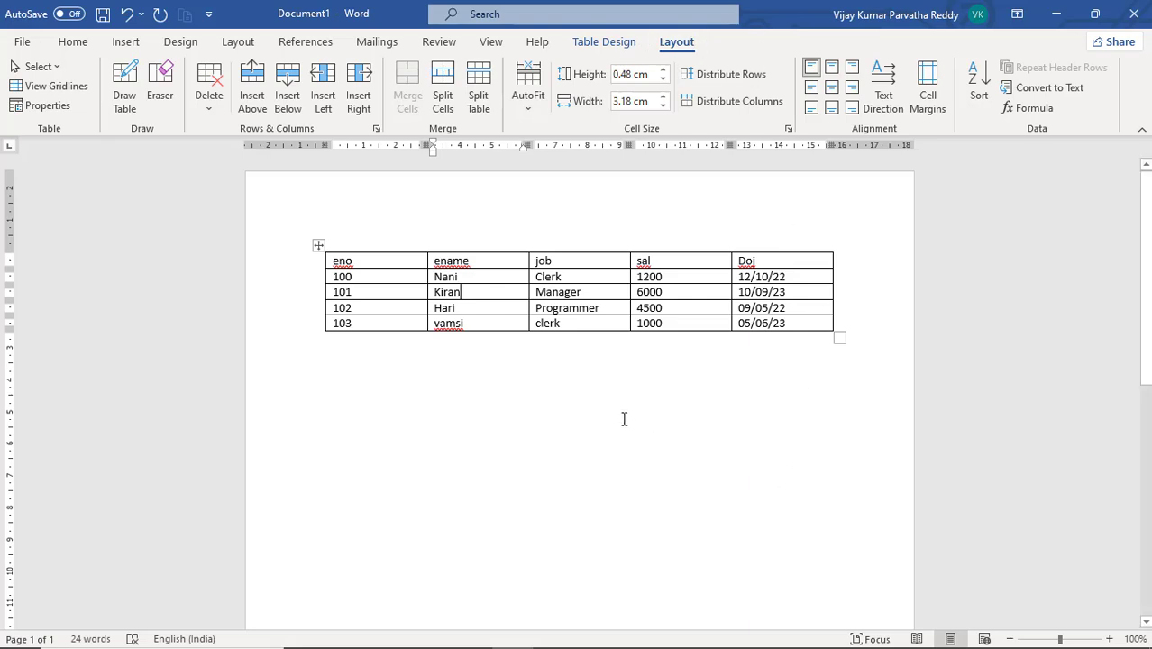
pyautogui.click(512, 376)
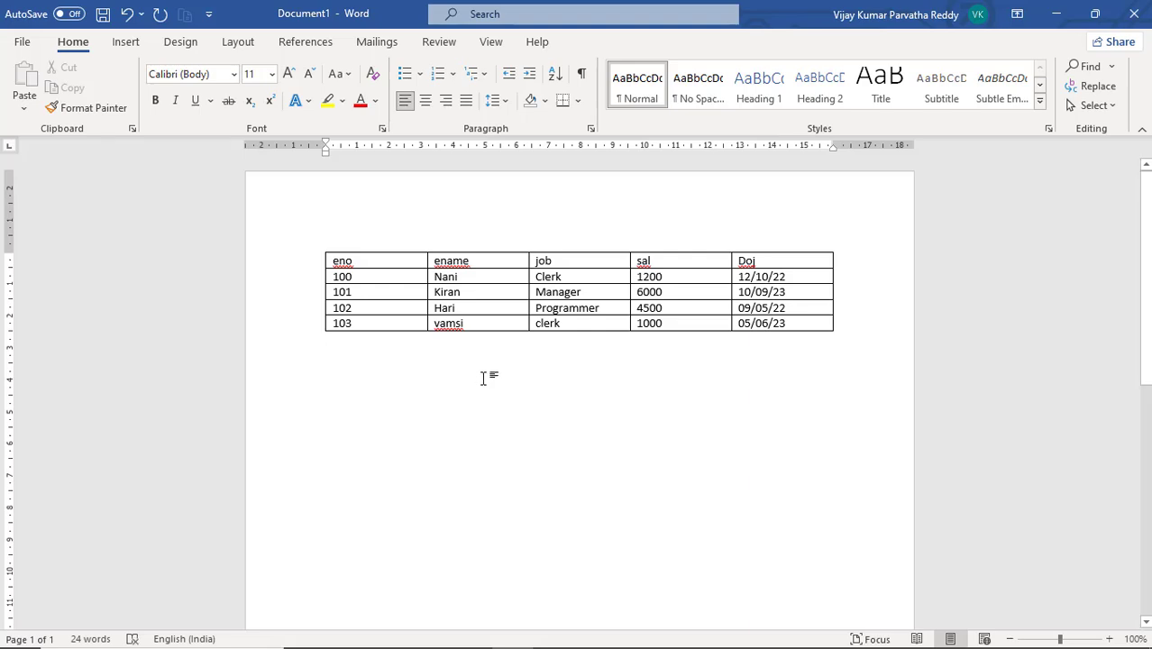
# Open the Insert Table dialog below the table and set 4 columns and 11 rows
pyautogui.click(125, 45)
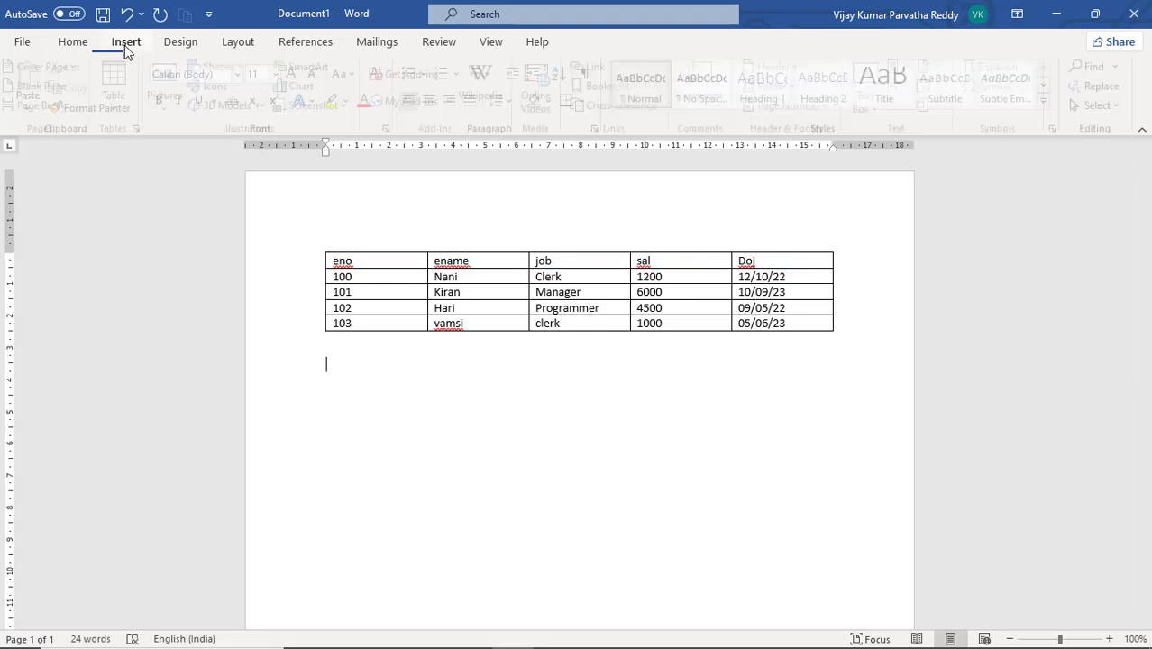
pyautogui.click(123, 106)
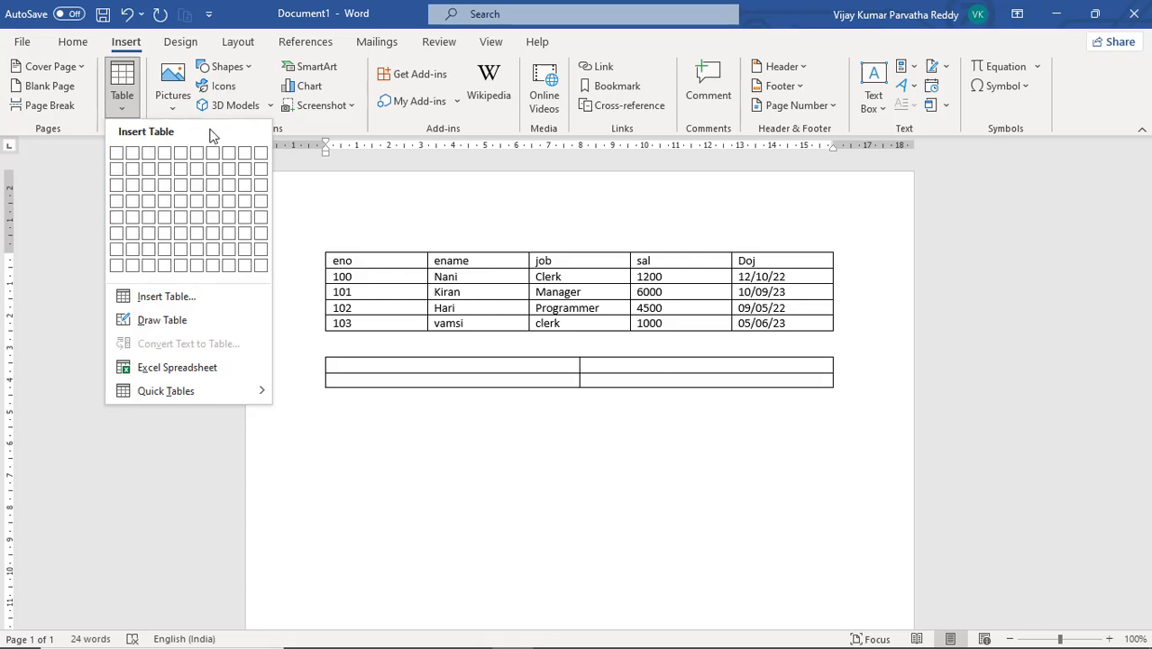
pyautogui.click(163, 297)
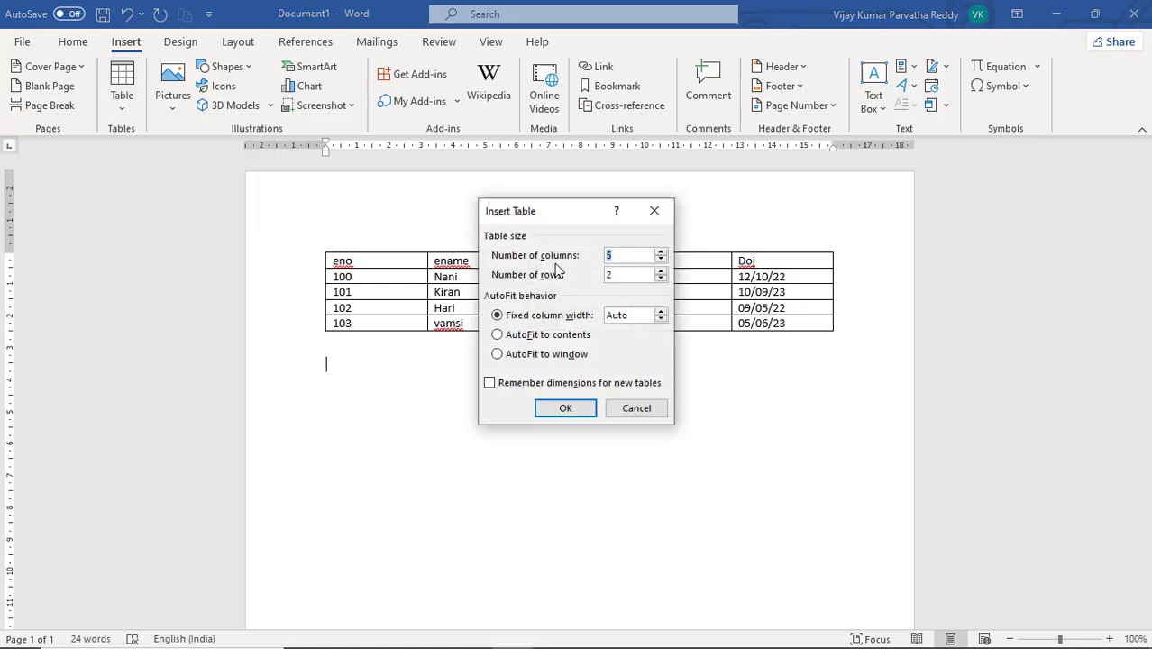
pyautogui.moveTo(562, 212); pyautogui.dragTo(735, 360)
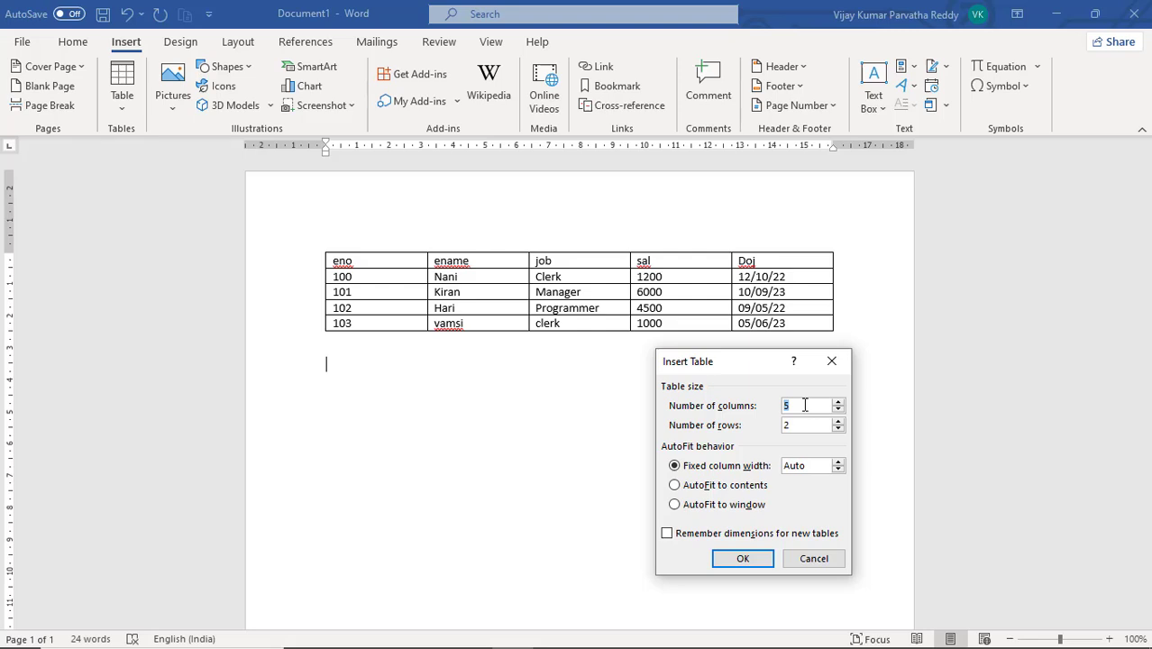
pyautogui.write('4')
pyautogui.moveTo(804, 426); pyautogui.dragTo(783, 421)
pyautogui.write('11')
# Compare the AutoFit options, then insert the 4-column, 11-row table with AutoFit to contents
pyautogui.click(717, 492)
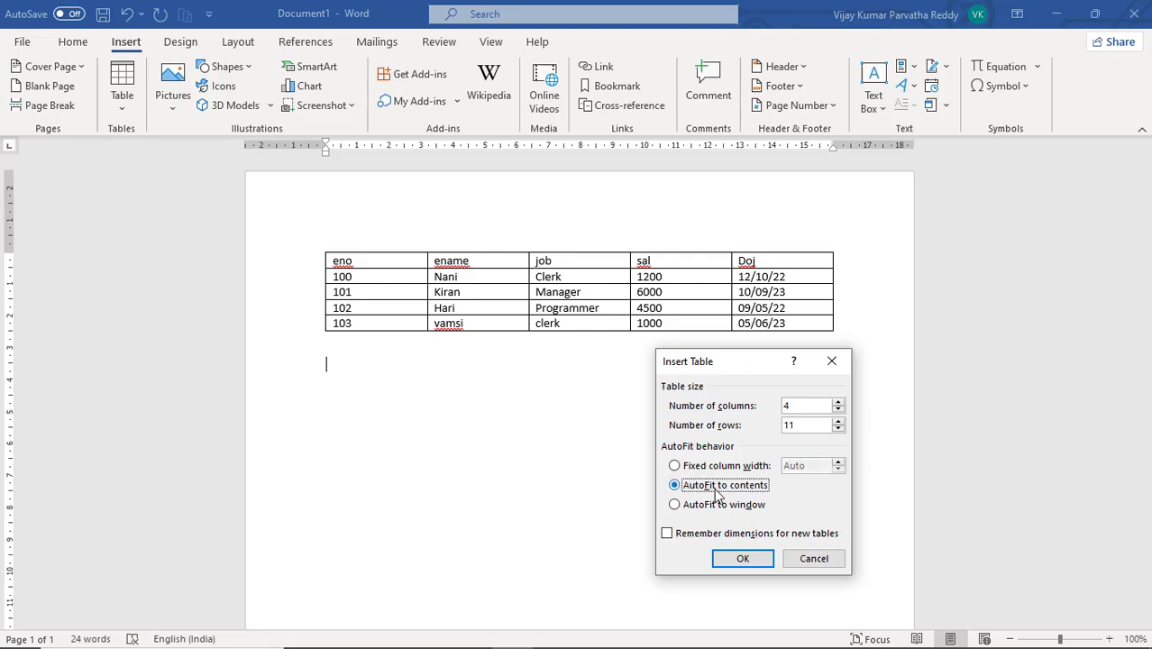
pyautogui.click(716, 509)
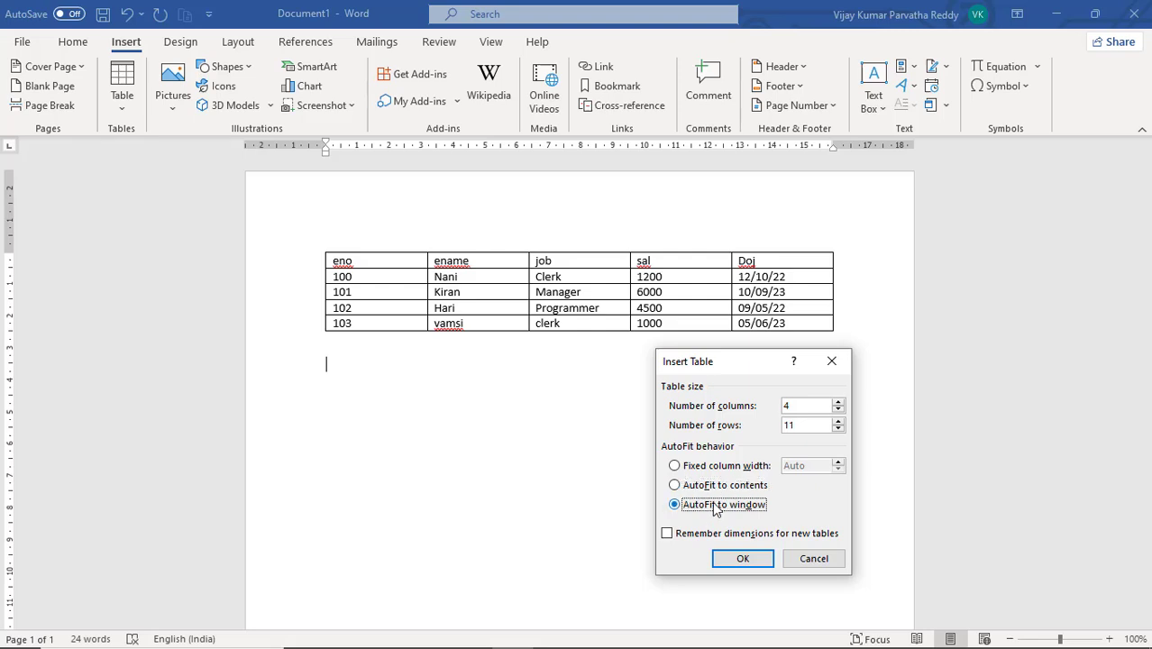
pyautogui.click(721, 490)
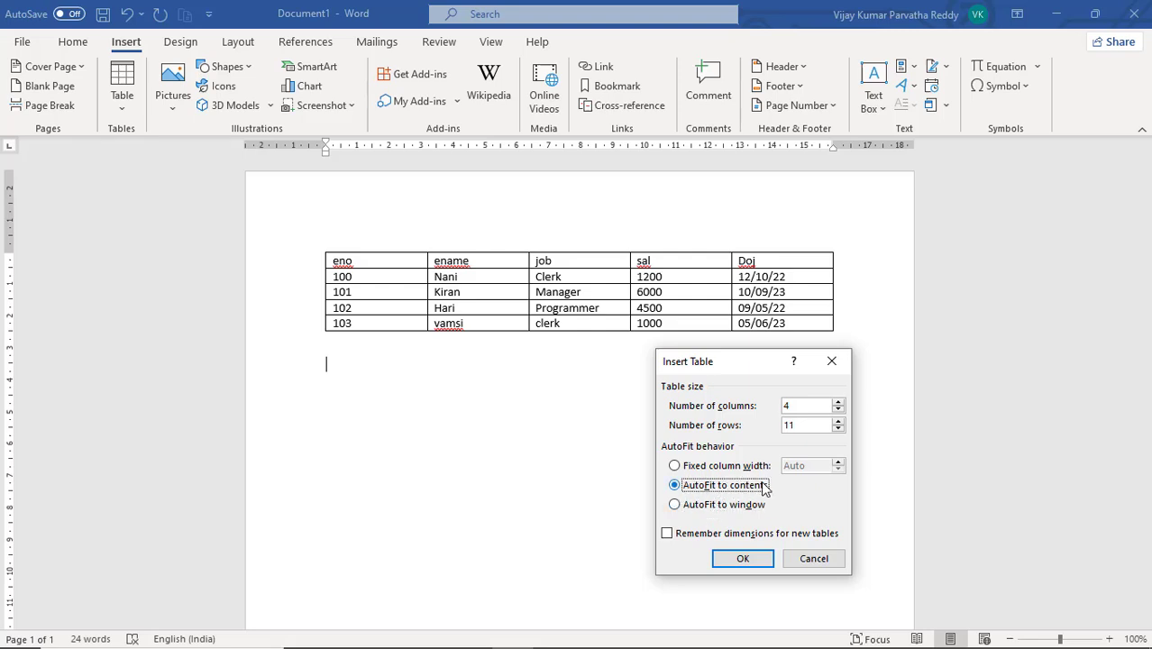
pyautogui.click(737, 506)
pyautogui.click(736, 488)
pyautogui.moveTo(740, 367); pyautogui.dragTo(741, 405)
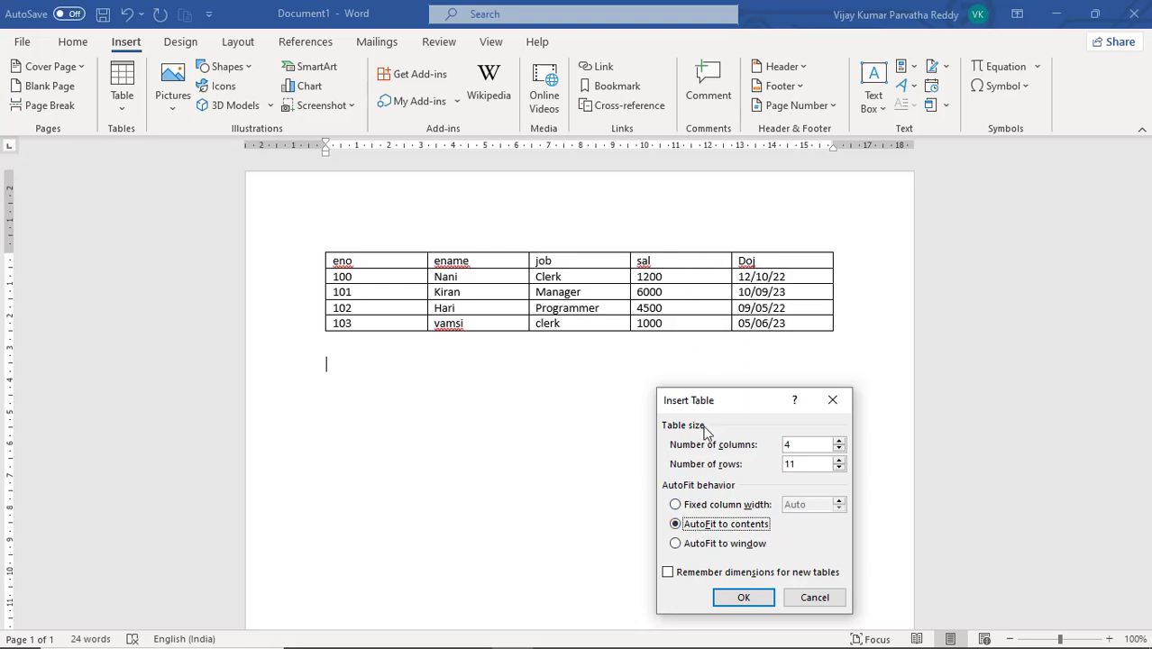
pyautogui.click(730, 543)
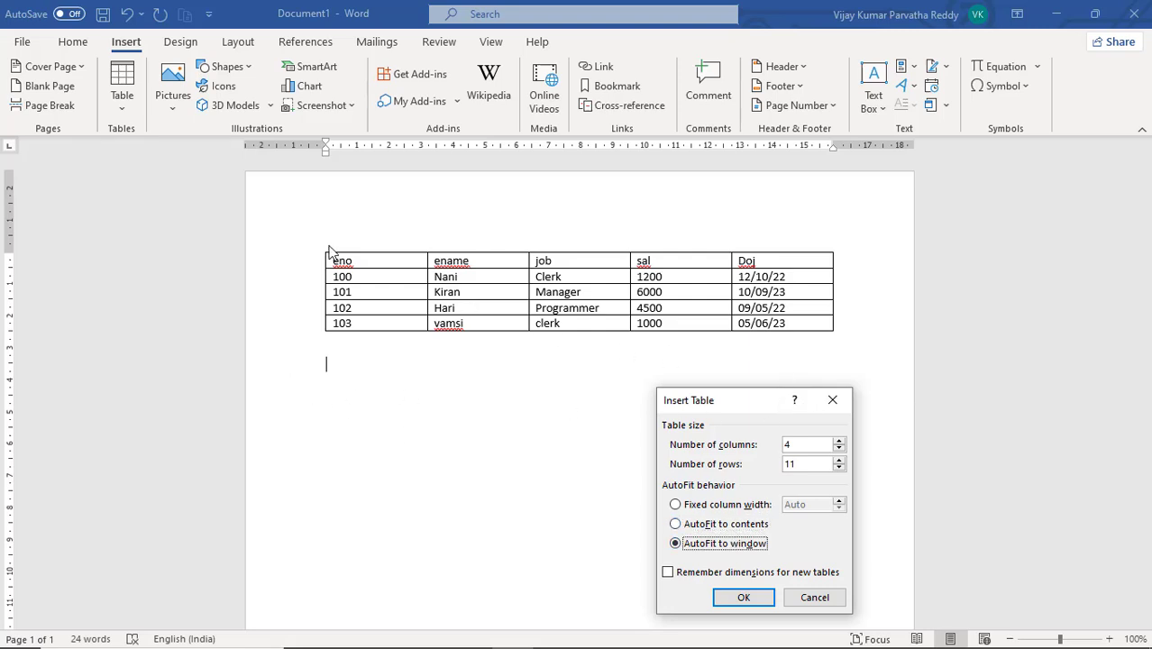
pyautogui.click(743, 526)
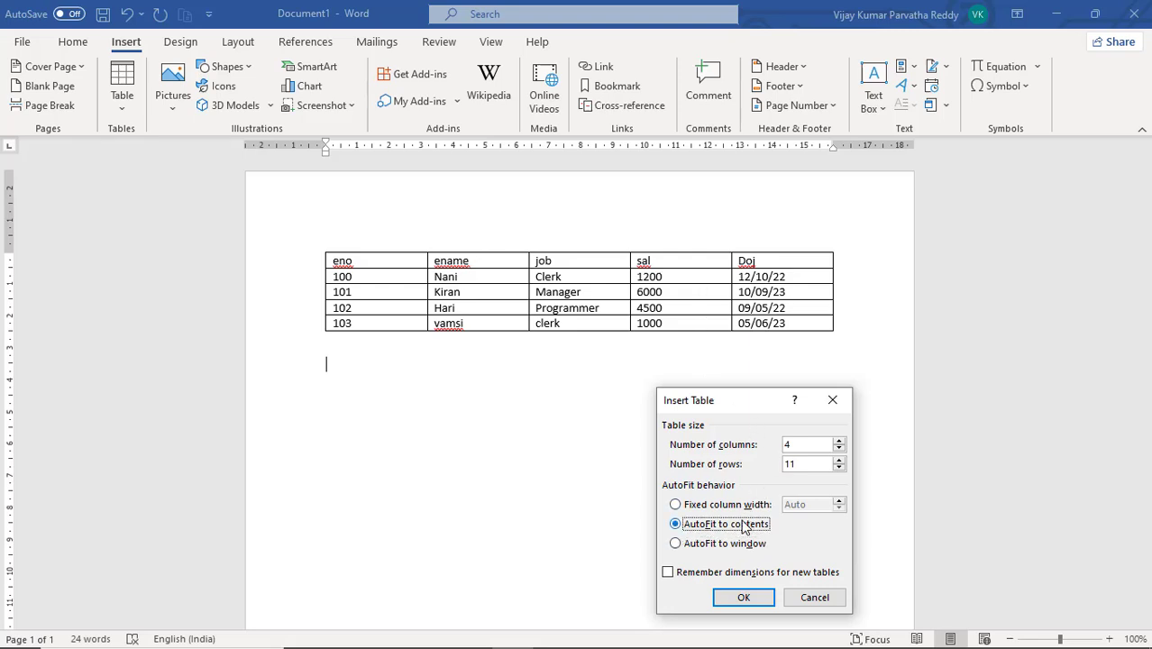
pyautogui.click(749, 599)
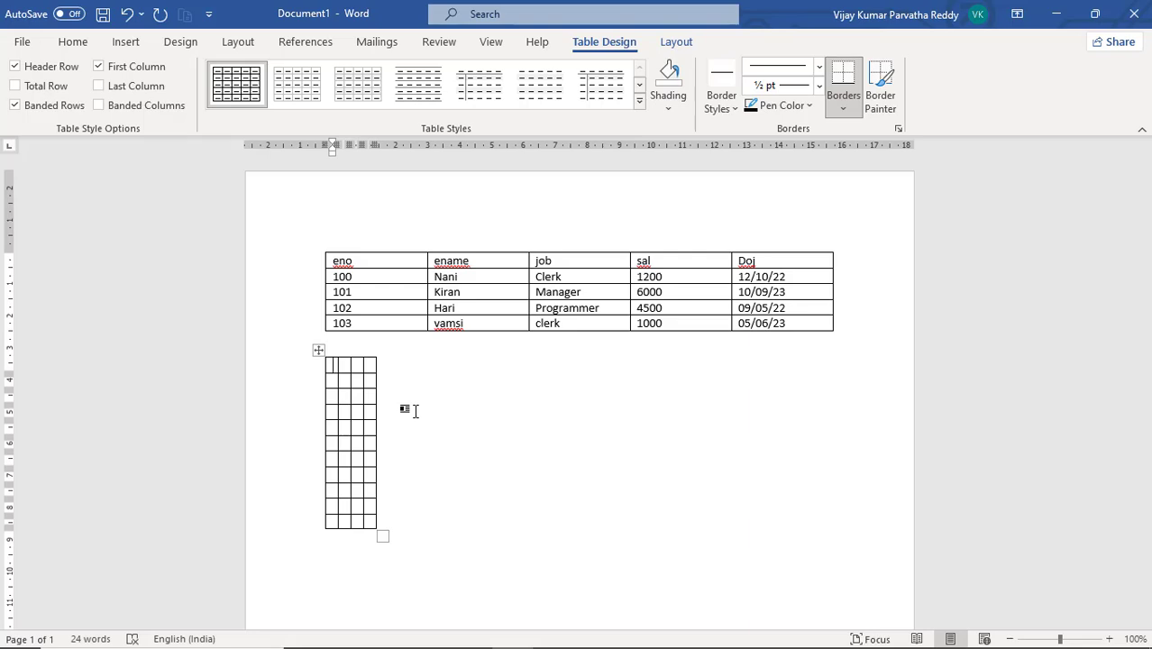
# Enter the headers SNO, SNAME, COURSE and FEE across the new table's first row
pyautogui.write('SNO')
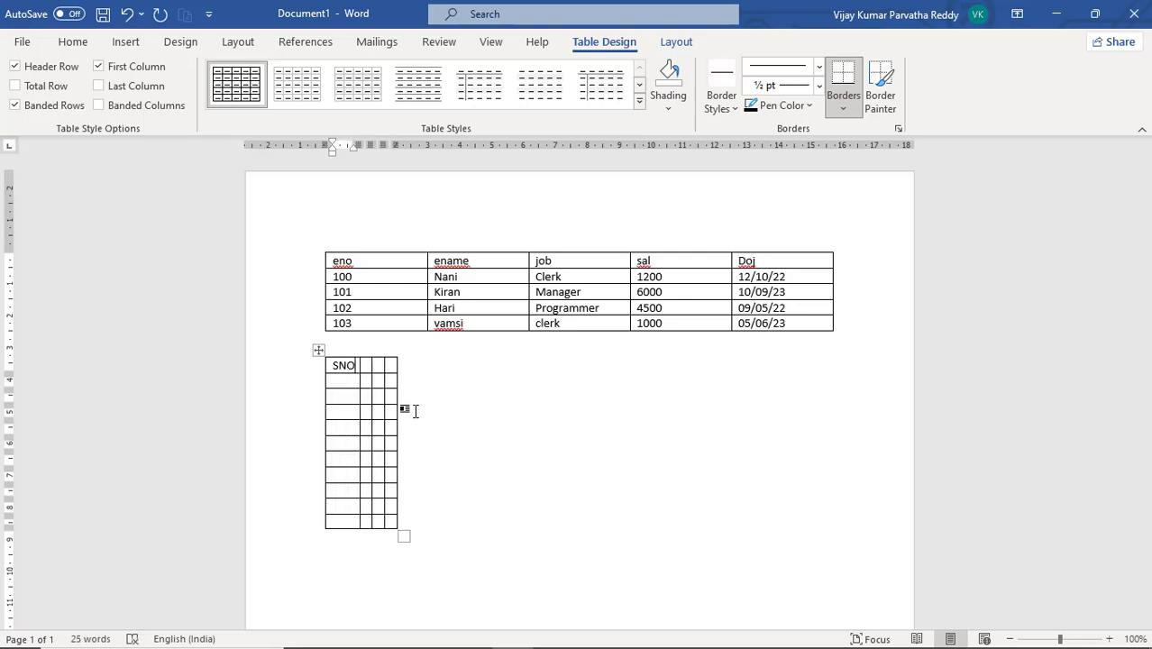
pyautogui.press('Tab')
pyautogui.write('SNAME ')
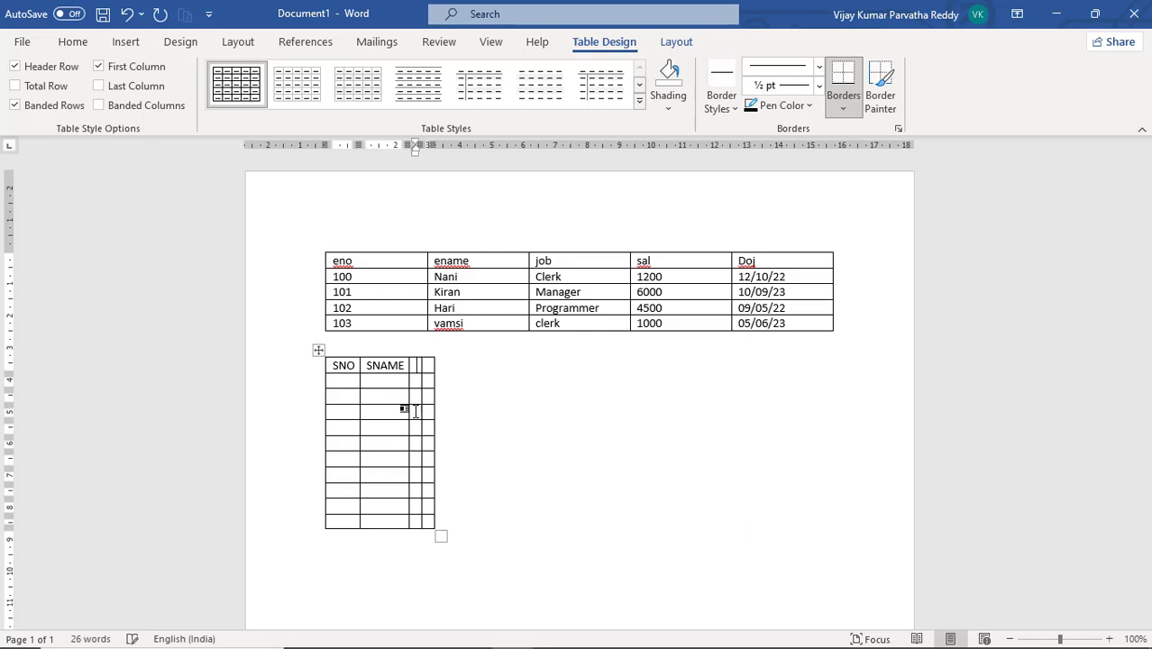
pyautogui.write('COUR')
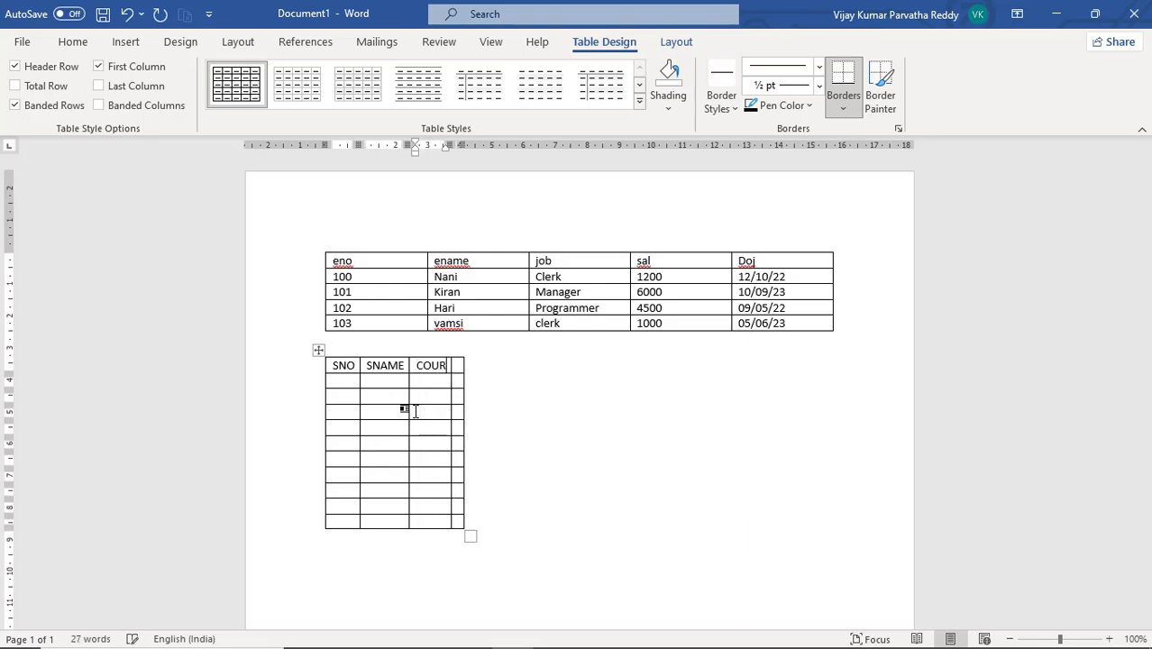
pyautogui.write('SE ')
pyautogui.write('FEE')
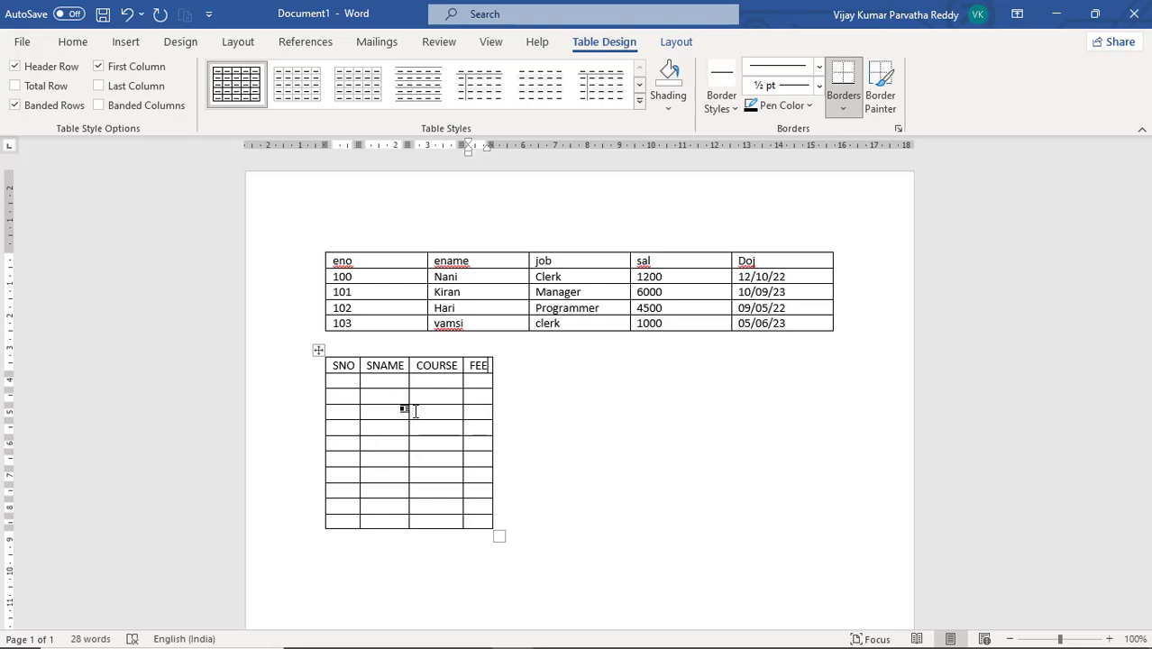
pyautogui.click(345, 381)
pyautogui.write('10')
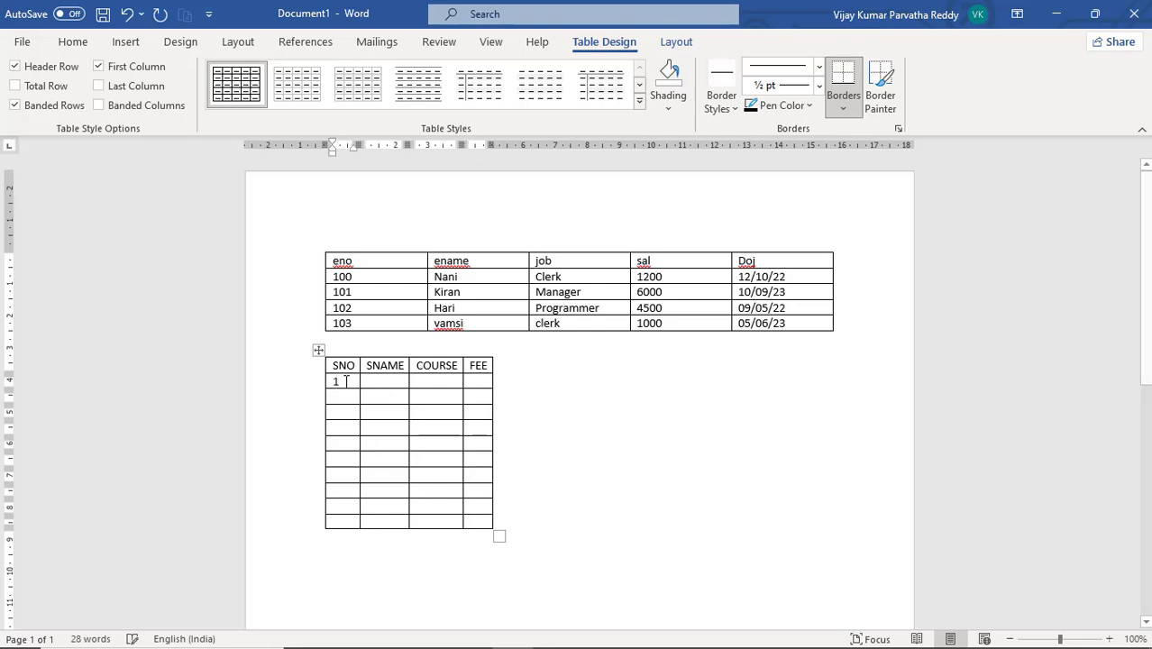
pyautogui.press('BackSpace')
pyautogui.press('BackSpace')
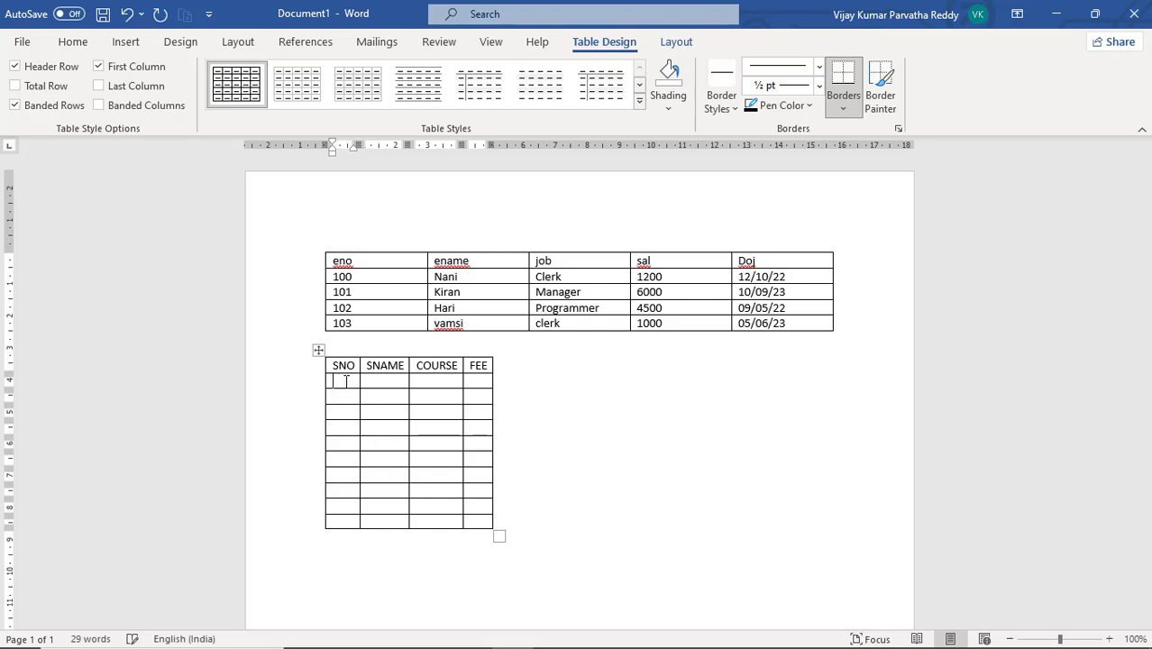
# Enter serial numbers 200, 201, 202 and 103 in the first four SNO cells
pyautogui.write('200')
pyautogui.press('Down')
pyautogui.write('201')
pyautogui.press('Down')
pyautogui.write('203')
pyautogui.press('BackSpace')
pyautogui.write('2')
pyautogui.press('Down')
pyautogui.write('103')
pyautogui.press('Down')
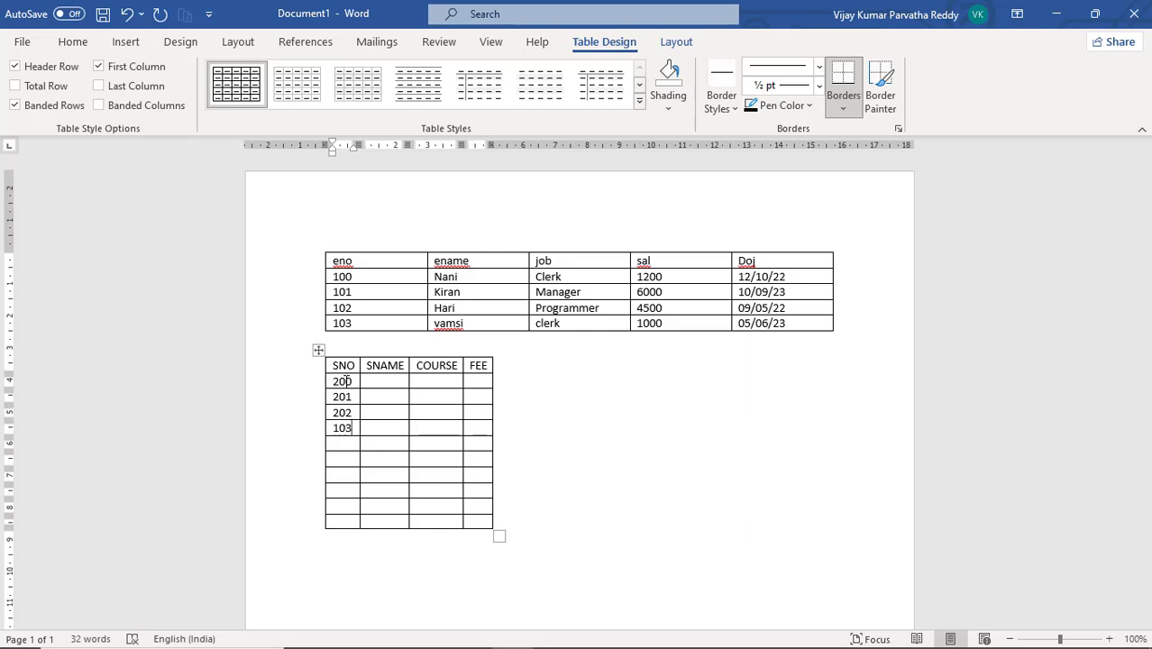
# Correct 103 to 203 and enter 204, 205, 206, 107, 208 and 209 down the SNO column
pyautogui.press('Left')
pyautogui.press('Left')
pyautogui.press('BackSpace')
pyautogui.write('2')
pyautogui.write('204')
pyautogui.press('Down')
pyautogui.write('205')
pyautogui.press('Down')
pyautogui.write('206')
pyautogui.press('Down')
pyautogui.write('107')
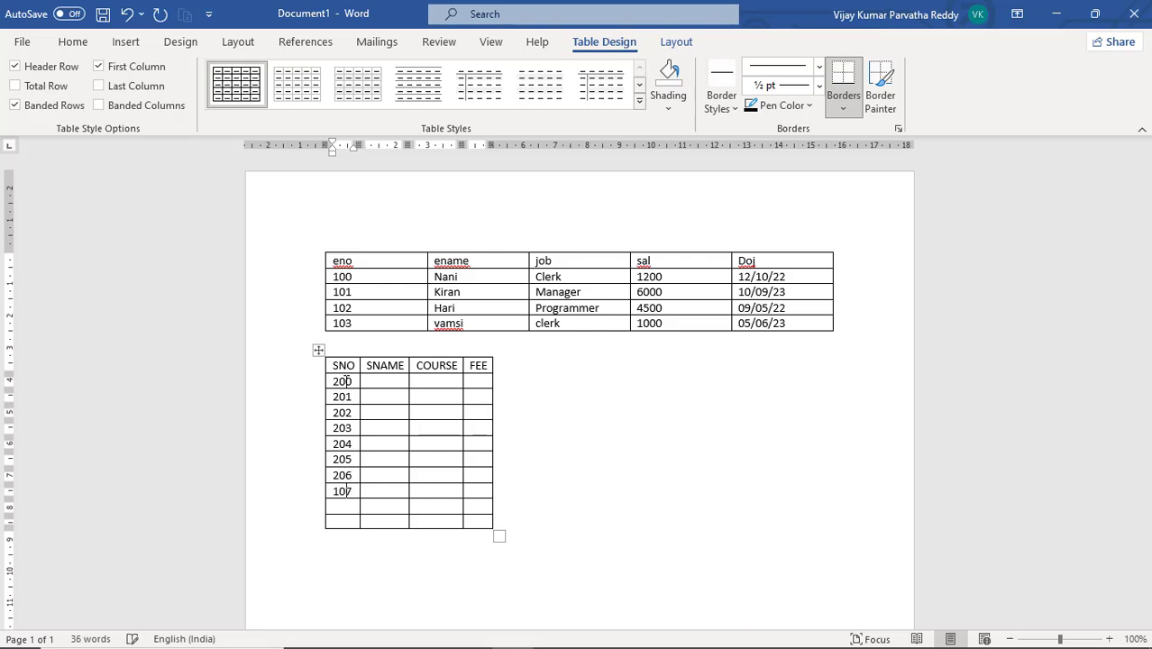
pyautogui.press('Down')
pyautogui.write('208')
pyautogui.write('209')
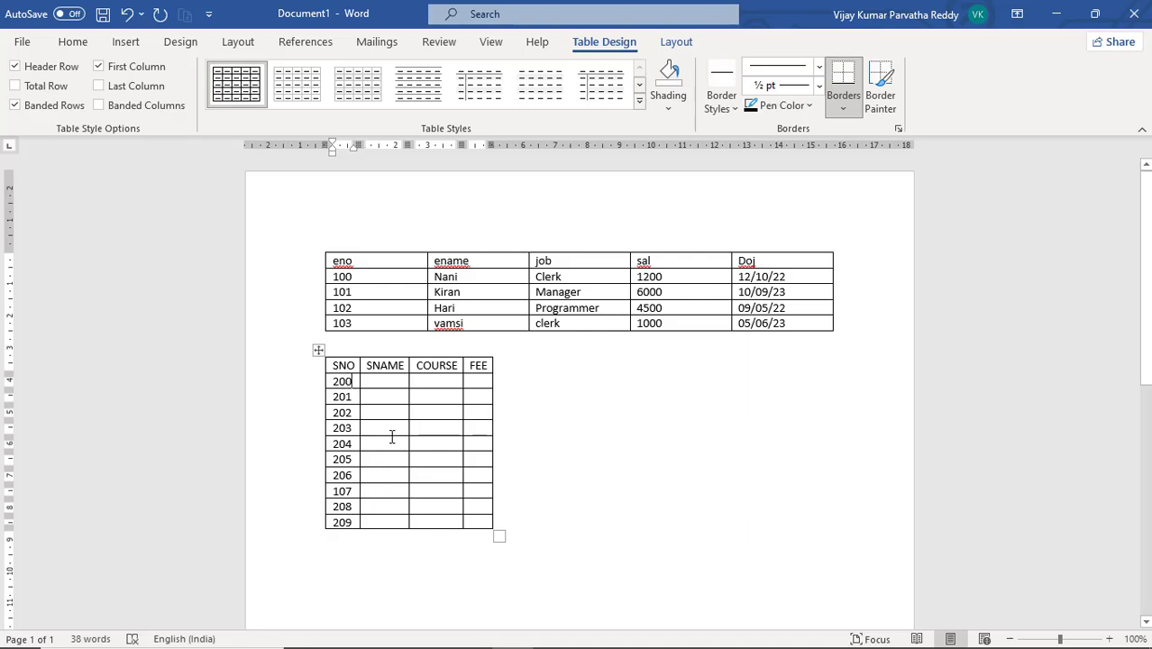
# Enter student names in the first five SNAME cells
pyautogui.click(389, 384)
pyautogui.write('ra')
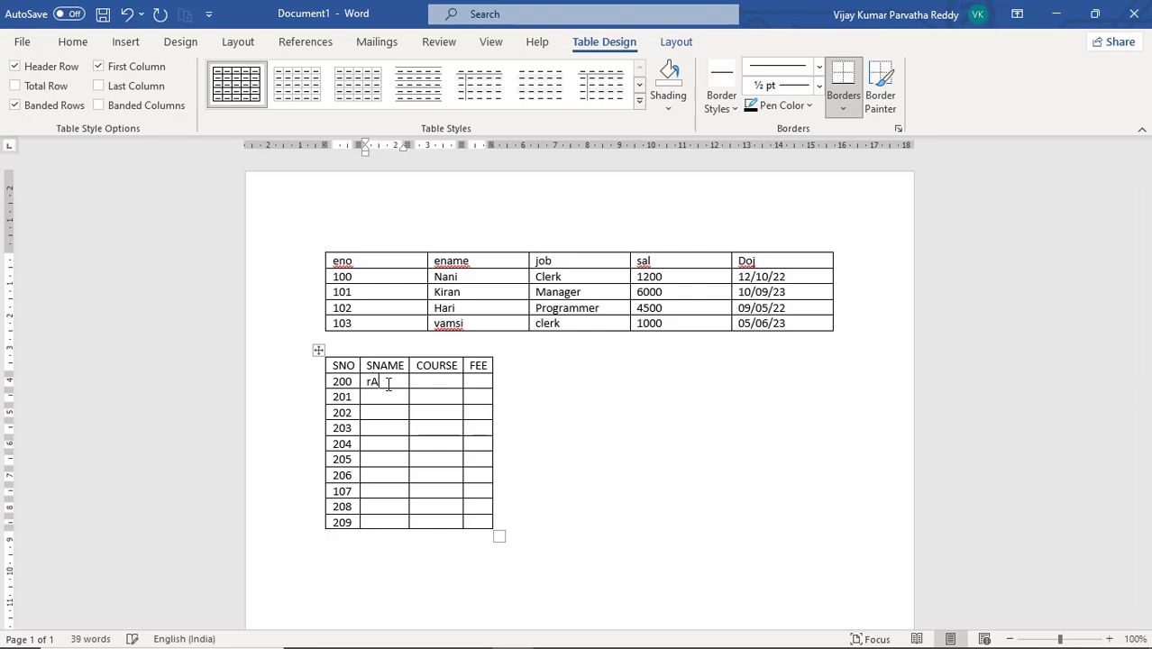
pyautogui.press('BackSpace')
pyautogui.press('BackSpace')
pyautogui.write('RAVI KIRAN')
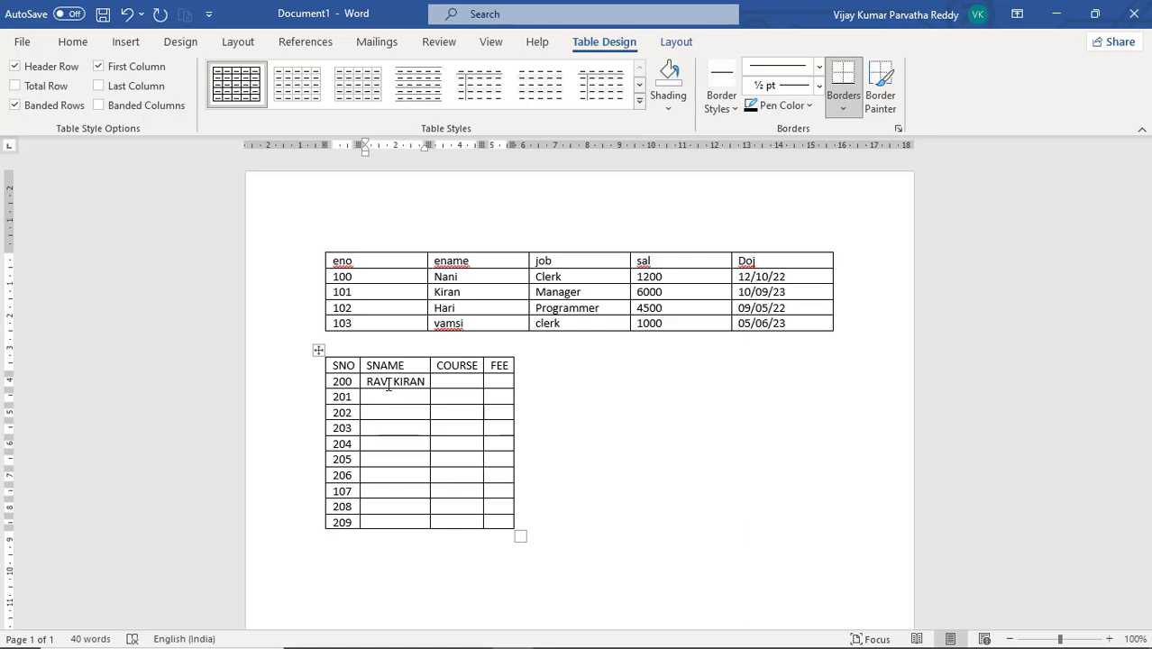
pyautogui.write('HARI KRISHNA')
pyautogui.press('Down')
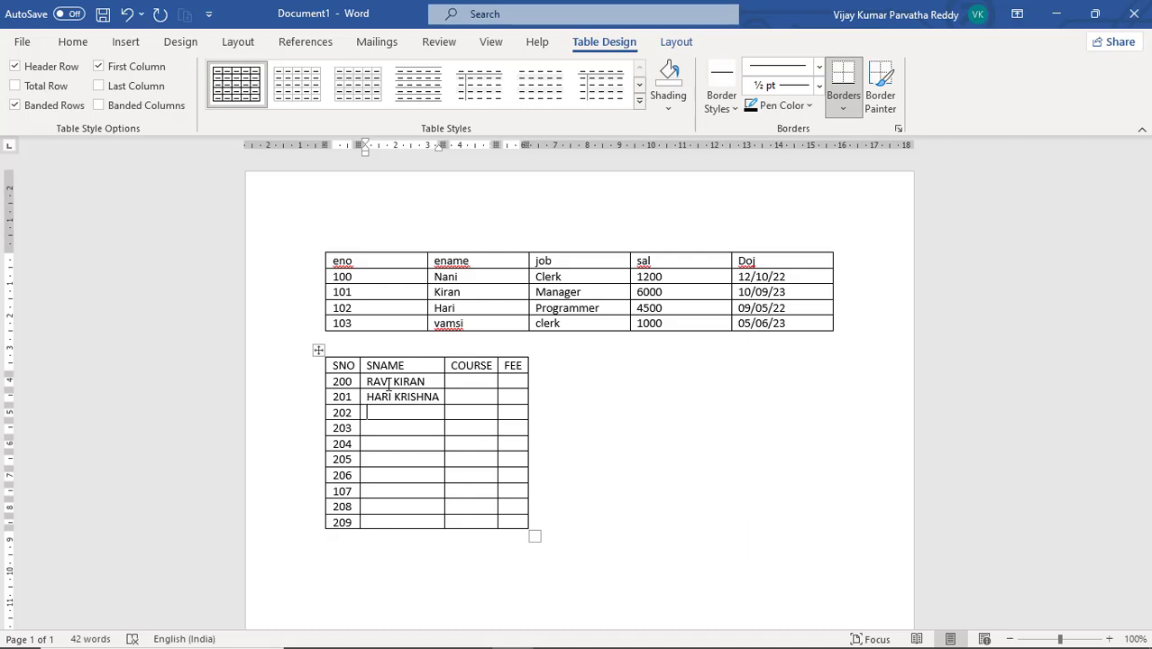
pyautogui.write('VAMS')
pyautogui.write('I ')
pyautogui.write('VA')
pyautogui.write('RUN ')
pyautogui.write('GITHA')
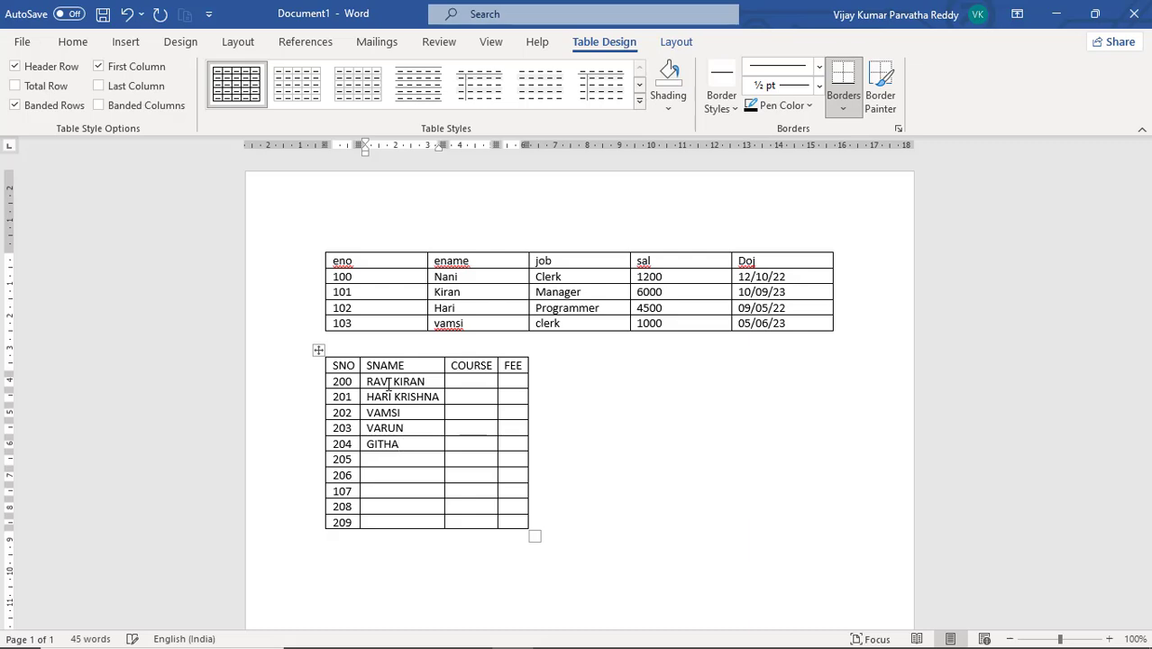
# Enter student names in the remaining five SNAME cells
pyautogui.press('Down')
pyautogui.write('RAJU')
pyautogui.press('Down')
pyautogui.write('ESWAR')
pyautogui.press('Down')
pyautogui.write('GITHA')
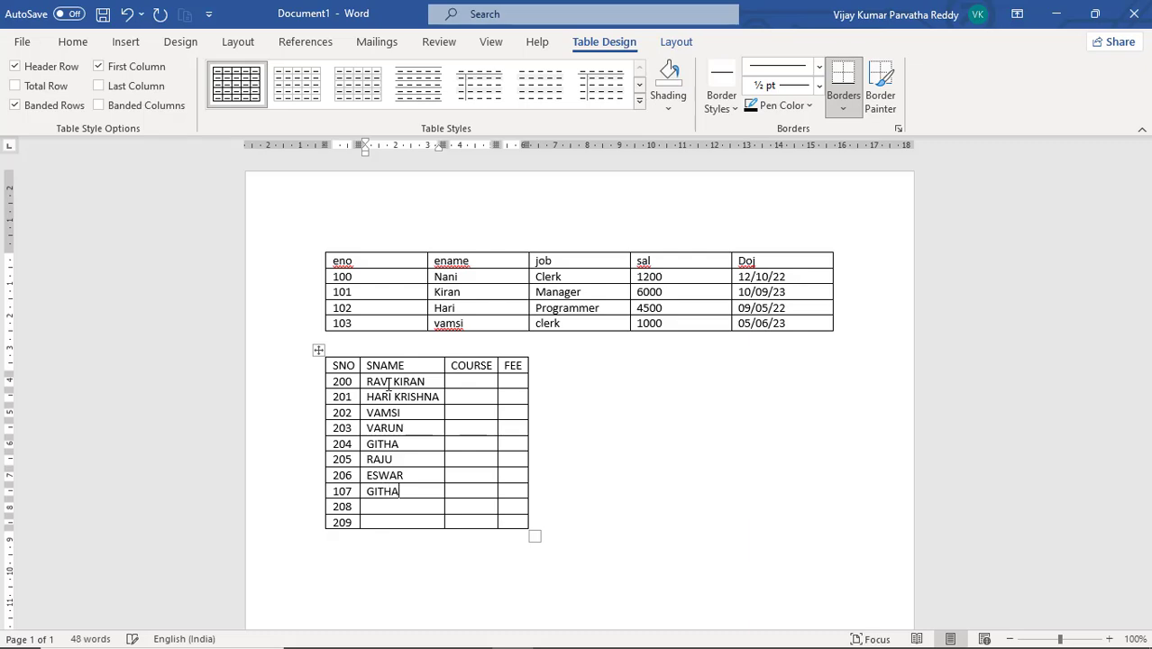
pyautogui.press('Down')
pyautogui.write('UMA')
pyautogui.press('Down')
pyautogui.write('DAMU')
# Enter courses MS-OFFICE, JAVA, .NET and ORACLE in the first four COURSE cells
pyautogui.click(466, 381)
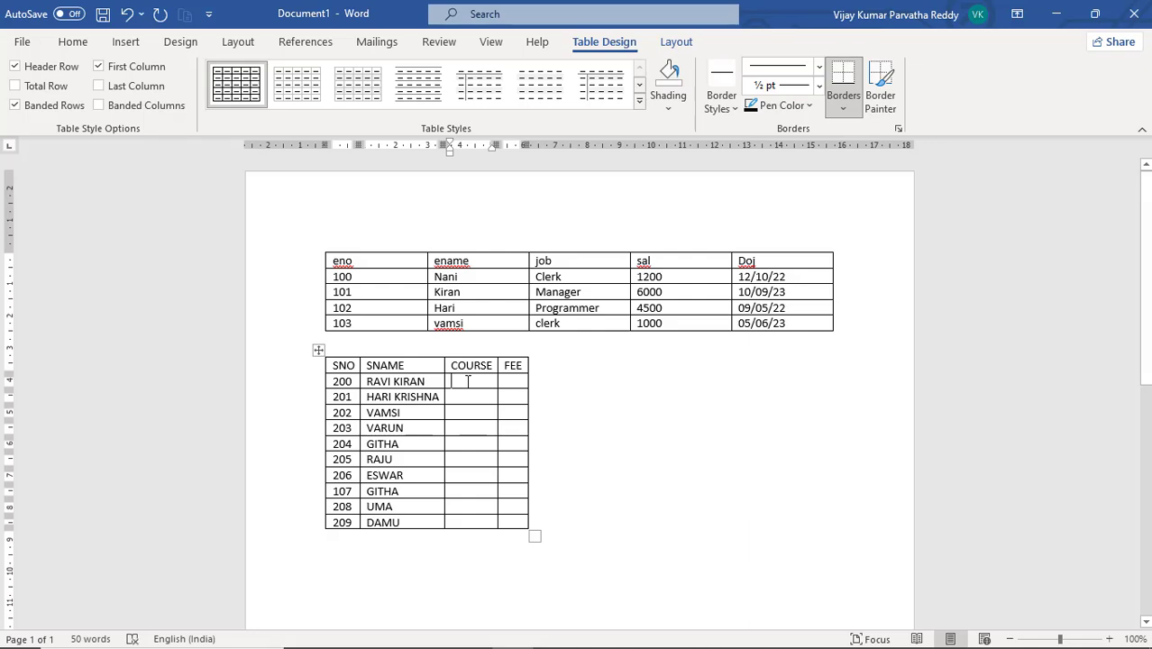
pyautogui.write('Mc')
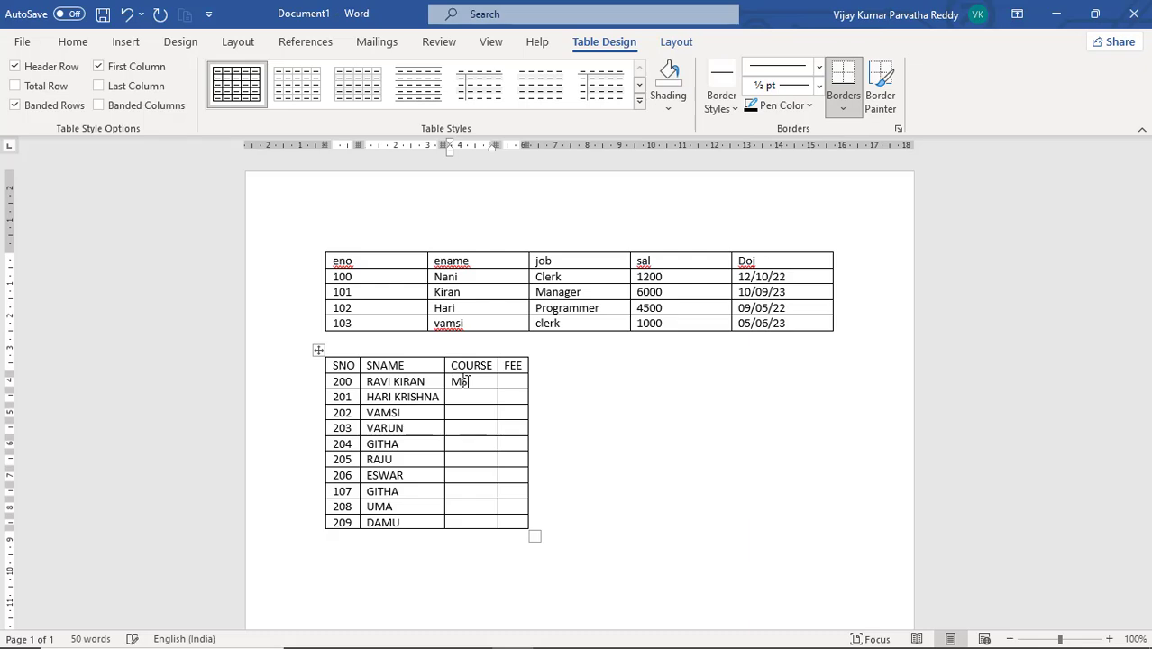
pyautogui.write('-OFFICE')
pyautogui.press('Down')
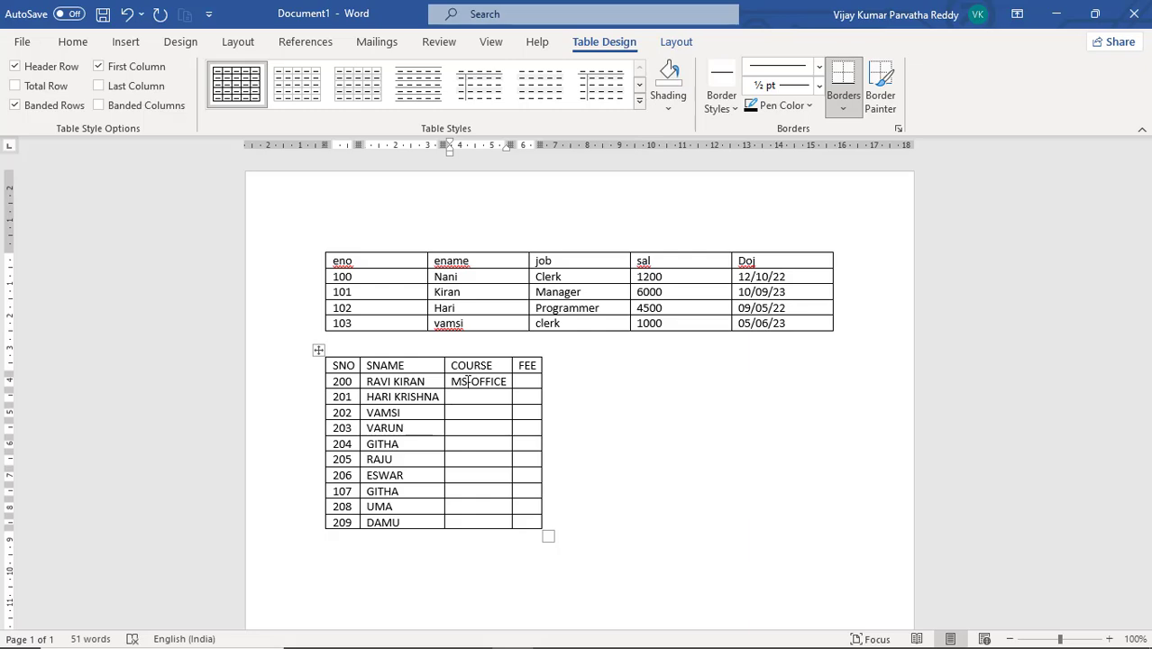
pyautogui.write('JAVA')
pyautogui.press('Down')
pyautogui.write('.NET')
pyautogui.press('Down')
pyautogui.write('ORACLE')
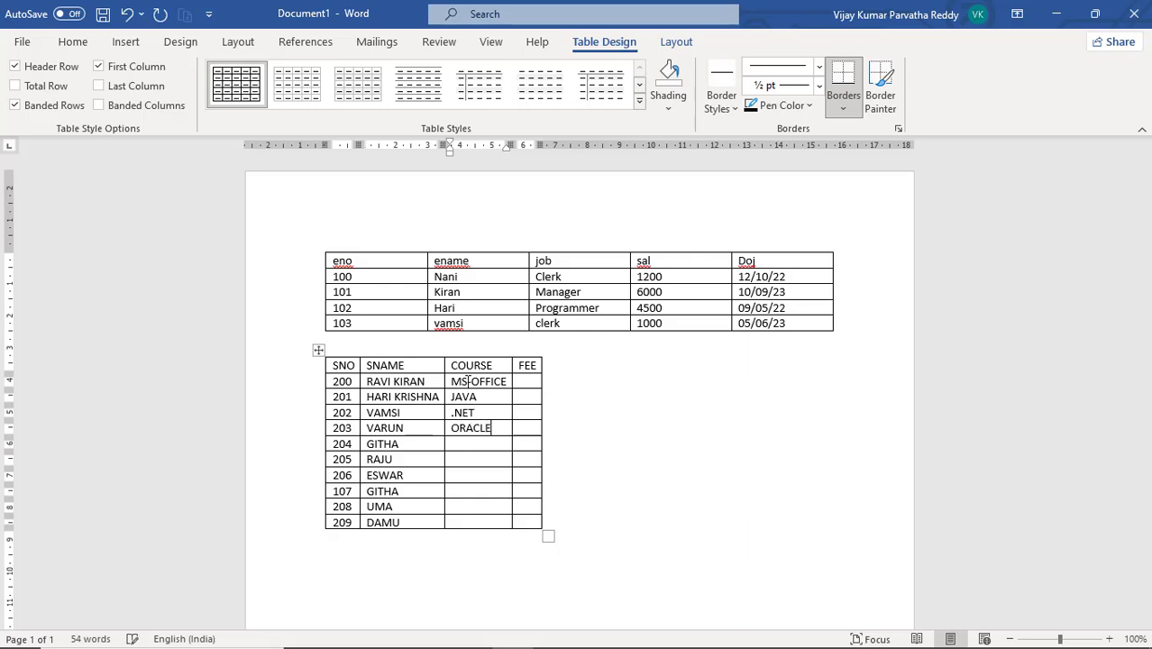
# Enter MS-OFFICE, MS-ACCESS, MS-OUTLOOK, C LANGUAGE, C++ and JAVA in the remaining COURSE cells
pyautogui.press('Down')
pyautogui.write('MS-OFFICE')
pyautogui.press('Down')
pyautogui.write('MS-ACCESS')
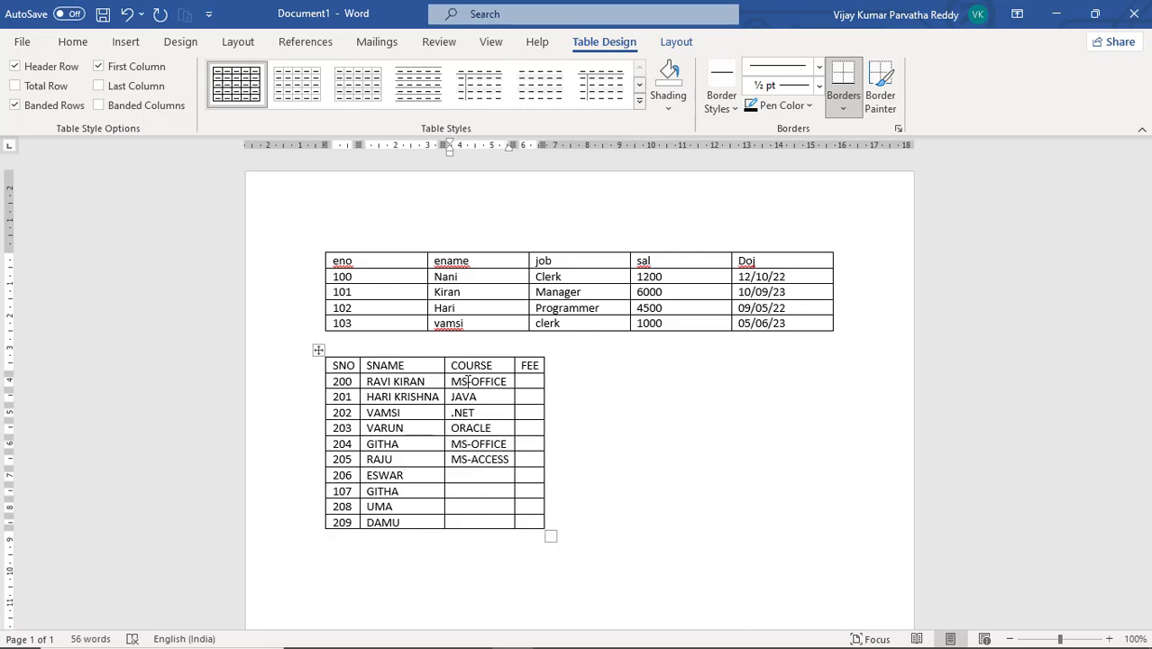
pyautogui.press('Down')
pyautogui.write('MS-OUTLOO')
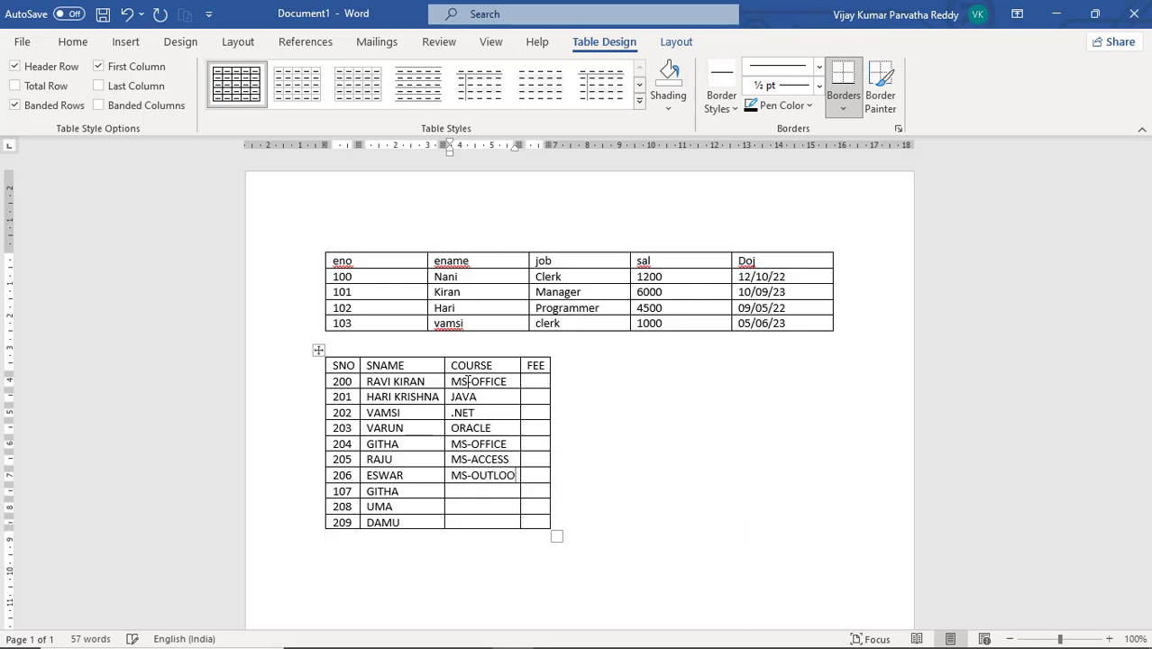
pyautogui.write('K ')
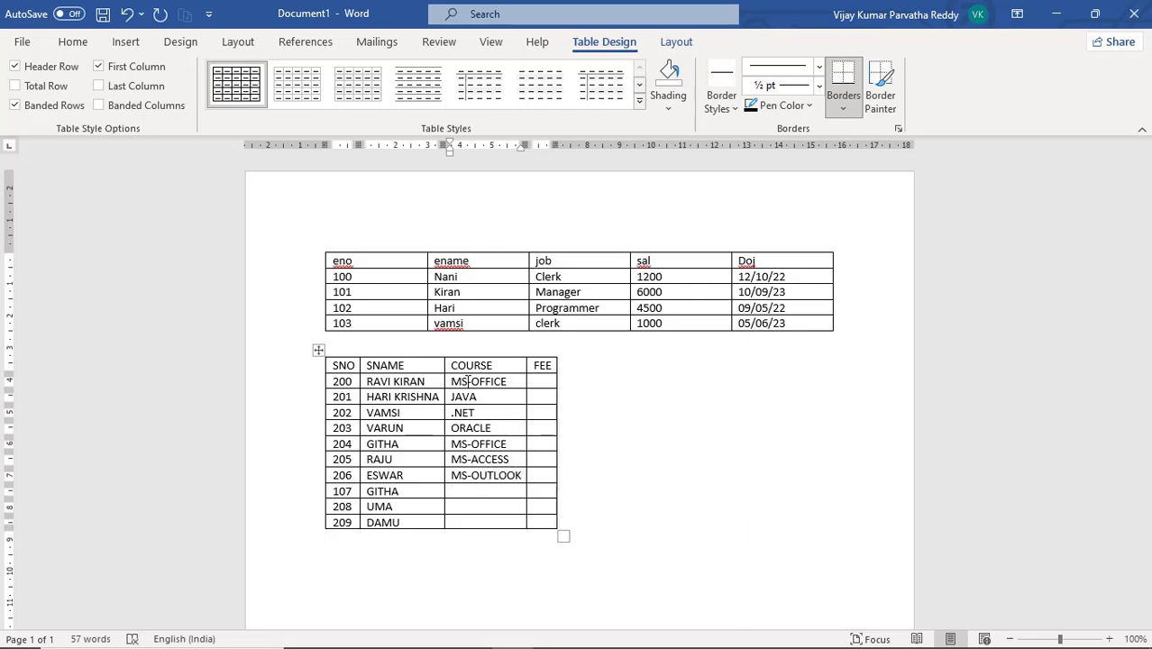
pyautogui.write('C')
pyautogui.write(' LANGUAGE ')
pyautogui.write('C++')
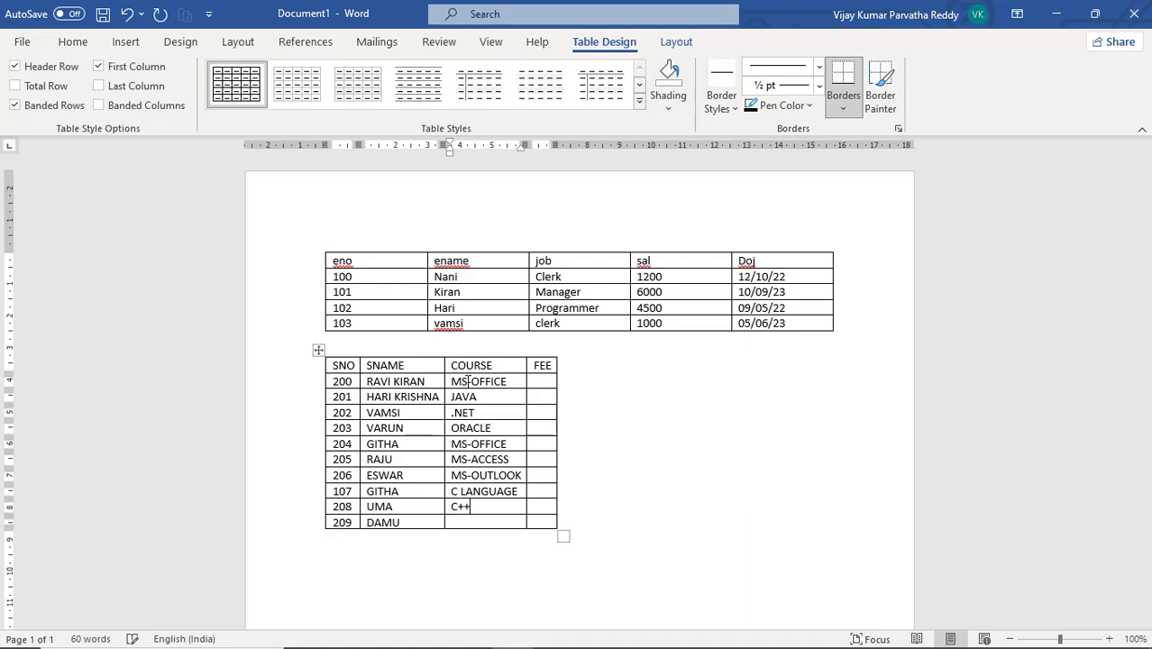
pyautogui.press('Down')
pyautogui.write('JAVA')
# Enter fees 2000, 5000 and 10000 in the first three FEE cells
pyautogui.press('Tab')
pyautogui.press('Up')
pyautogui.press('Up')
pyautogui.press('Up')
pyautogui.press('Up')
pyautogui.press('Up')
pyautogui.press('Up')
pyautogui.press('Up')
pyautogui.press('Up')
pyautogui.press('Up')
pyautogui.write('2')
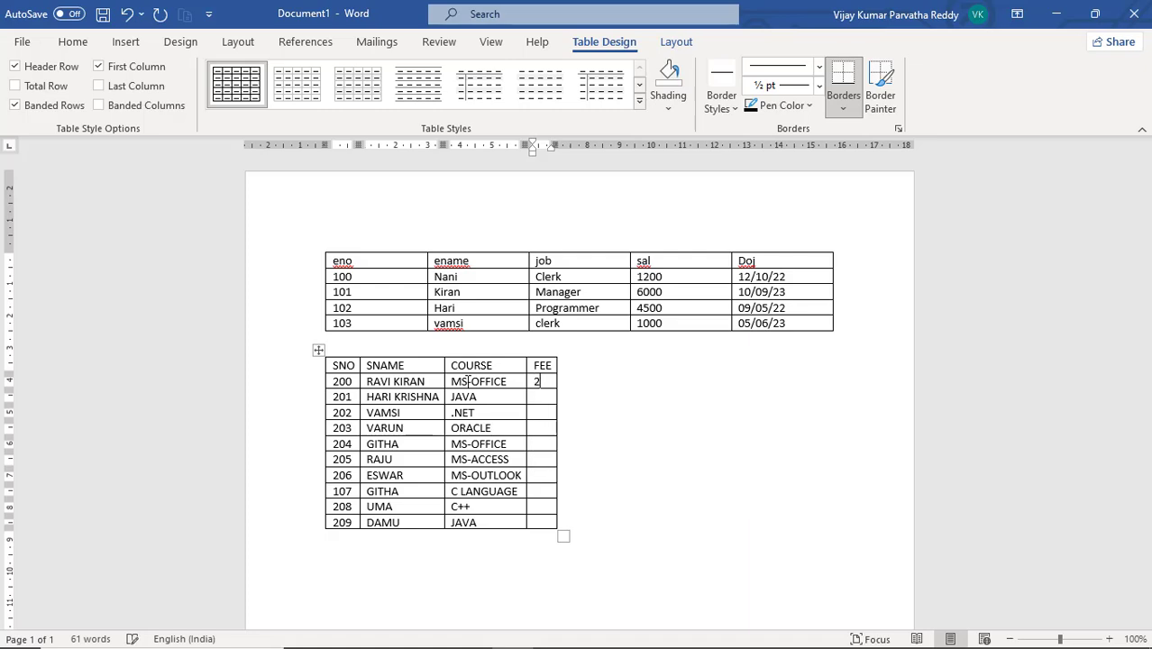
pyautogui.write('000')
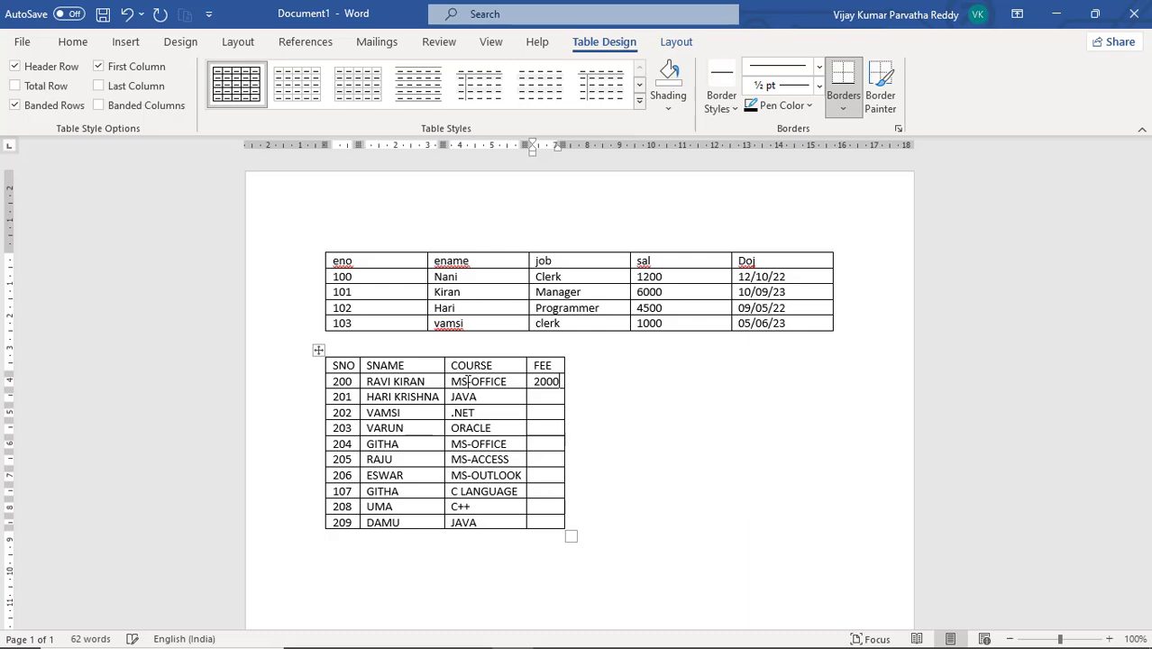
pyautogui.press('Down')
pyautogui.write('5000')
pyautogui.press('Down')
pyautogui.write('10000')
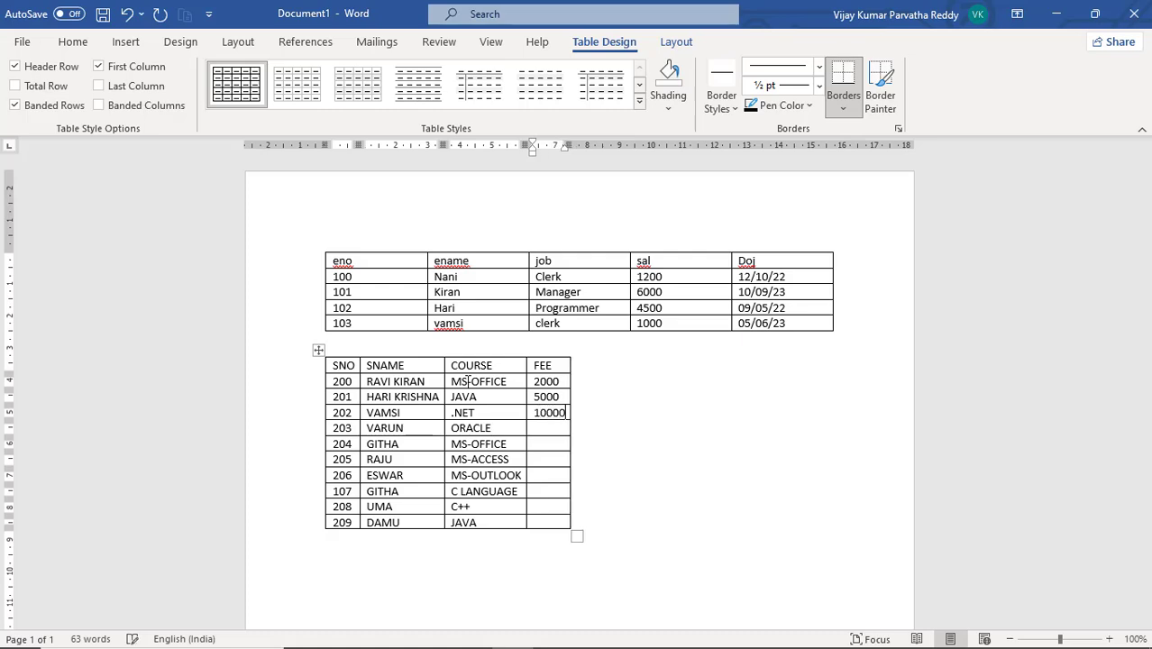
# Enter fees 4500, 2500, 3000, 1500, 2000, 2500 and 6000 down the rest of the FEE column
pyautogui.press('Down')
pyautogui.write('4500')
pyautogui.press('Down')
pyautogui.write('2500')
pyautogui.press('Down')
pyautogui.write('3000')
pyautogui.press('Down')
pyautogui.write('1500')
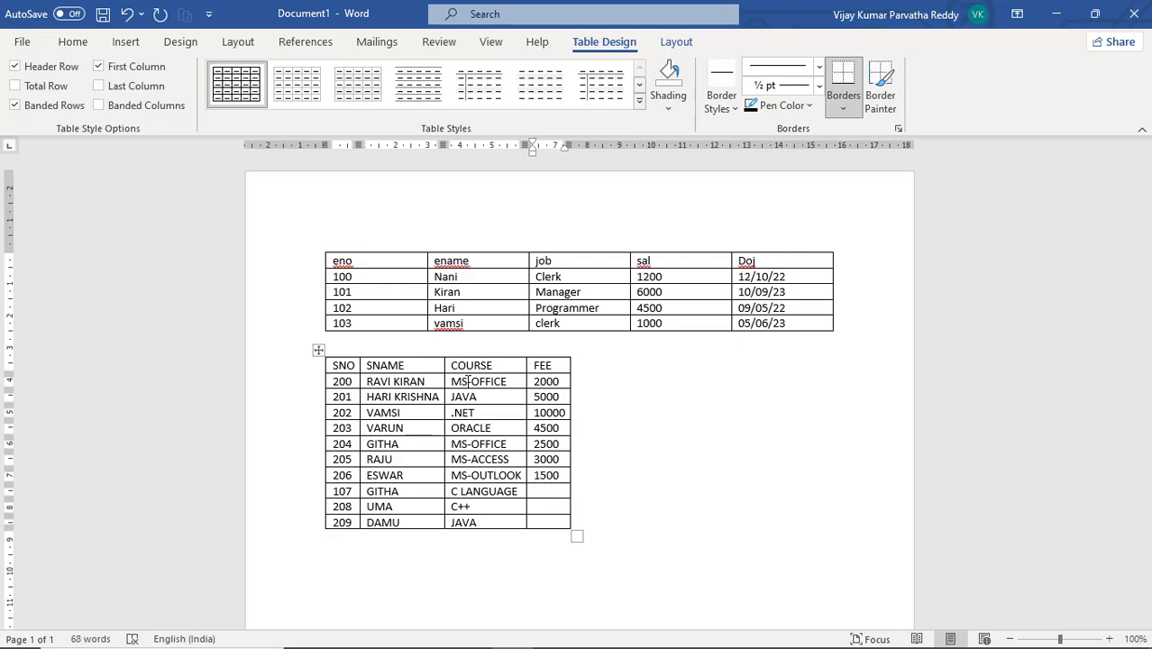
pyautogui.press('Down')
pyautogui.write('2000')
pyautogui.write('2500')
pyautogui.press('Down')
pyautogui.write('6000')
pyautogui.click(581, 397)
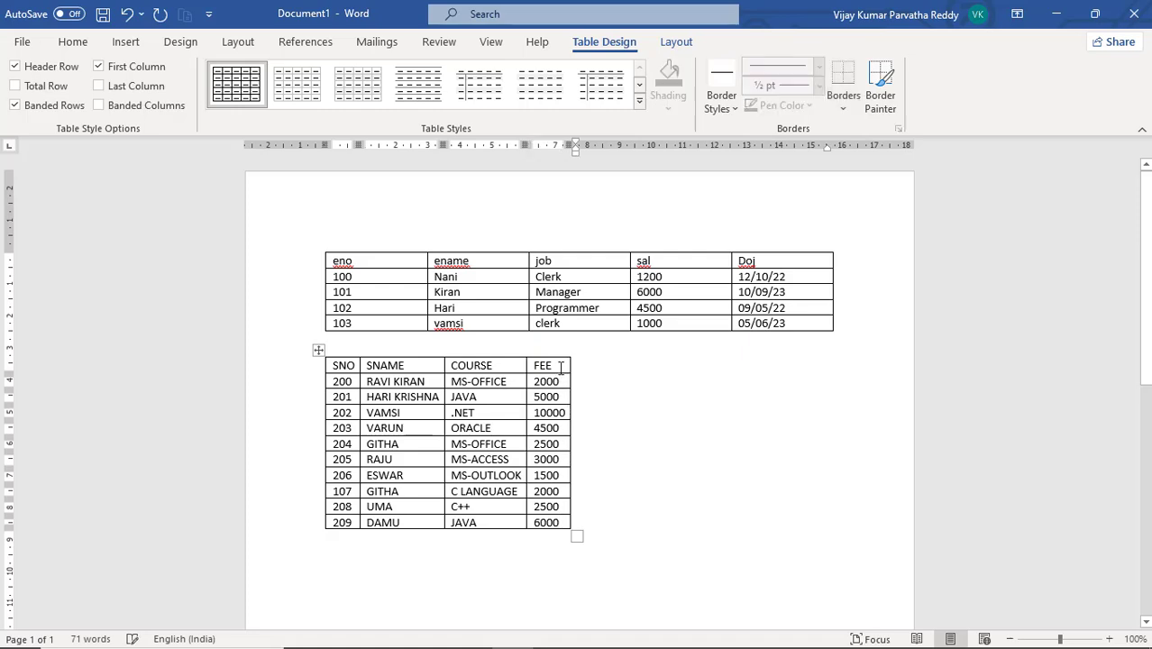
# Add the heading STUDENTS DATA on a new line between the employee table and the student table
pyautogui.click(541, 340)
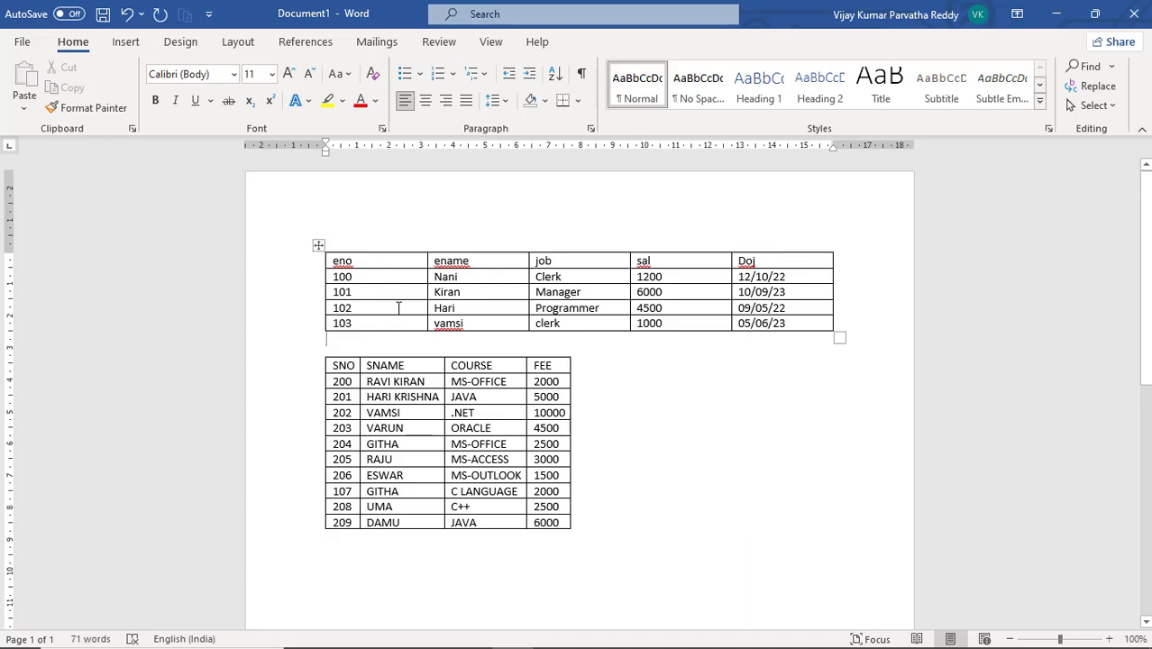
pyautogui.press('Return')
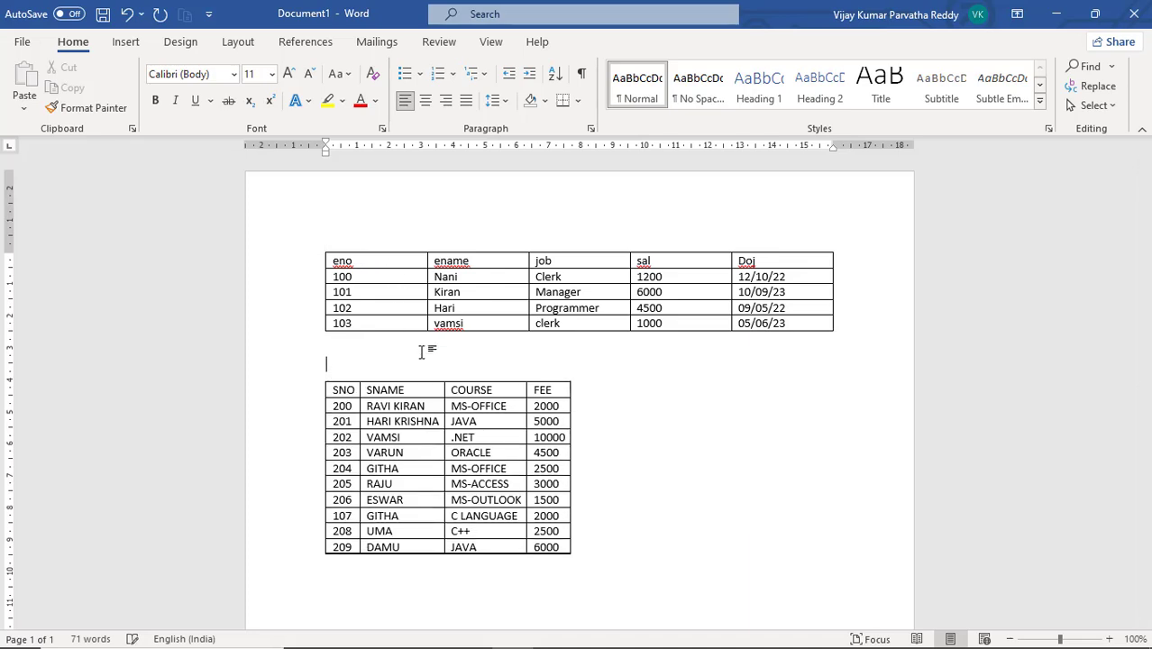
pyautogui.write('STUDENTS DATA')
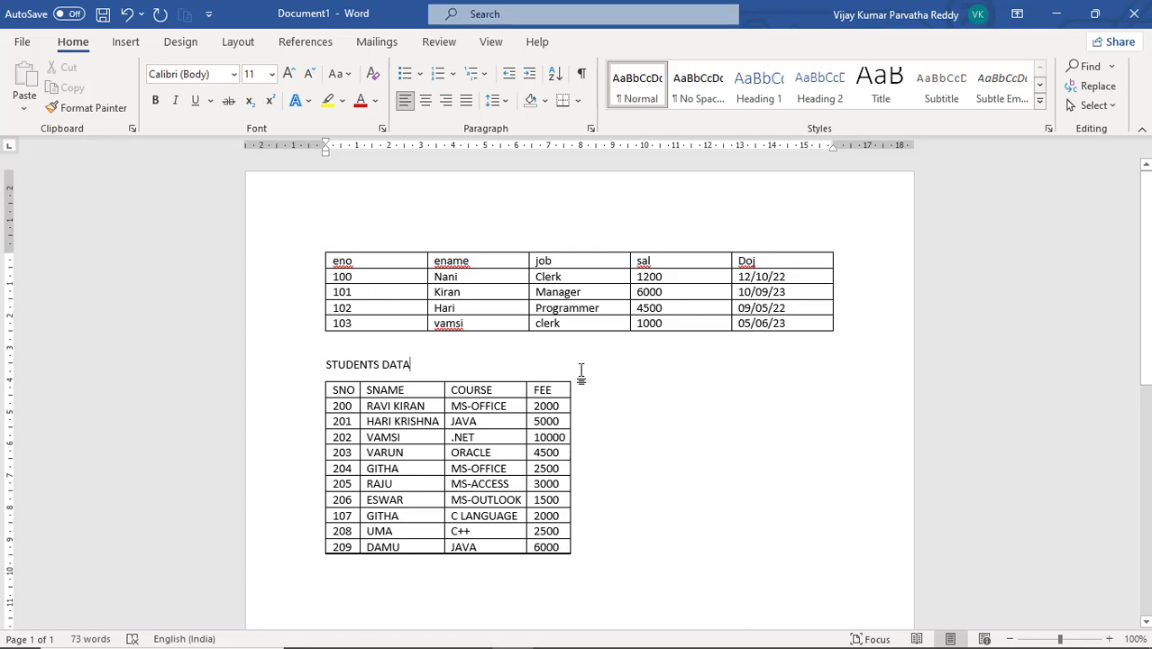
pyautogui.hotkey('ctrl', 'Home')
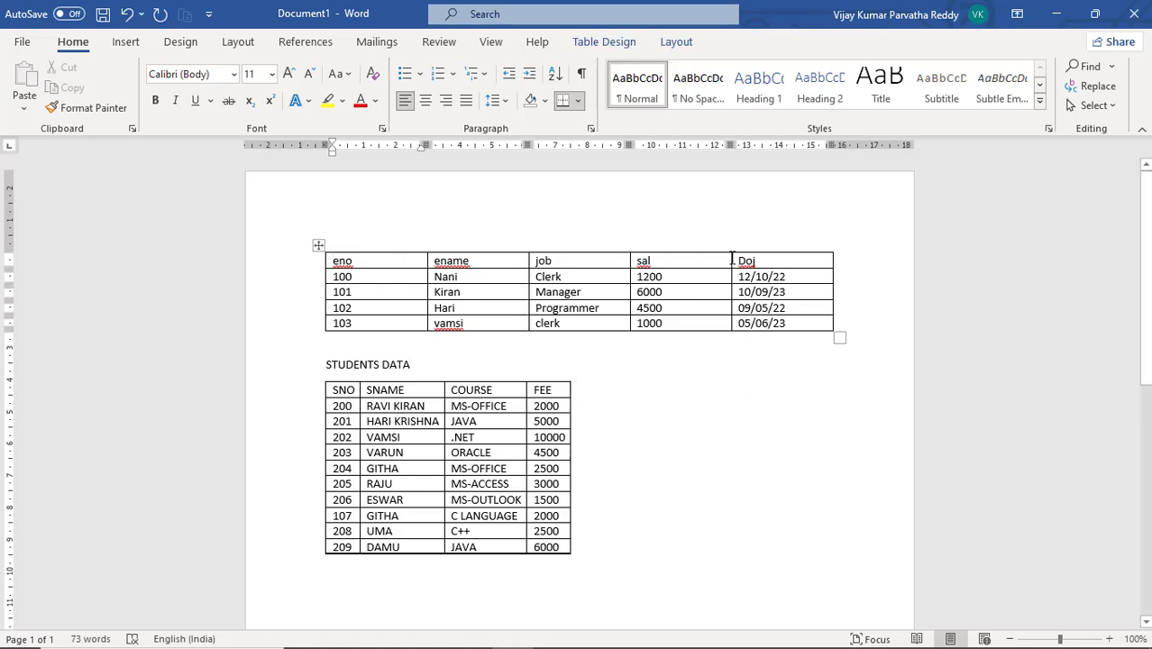
pyautogui.click(843, 262)
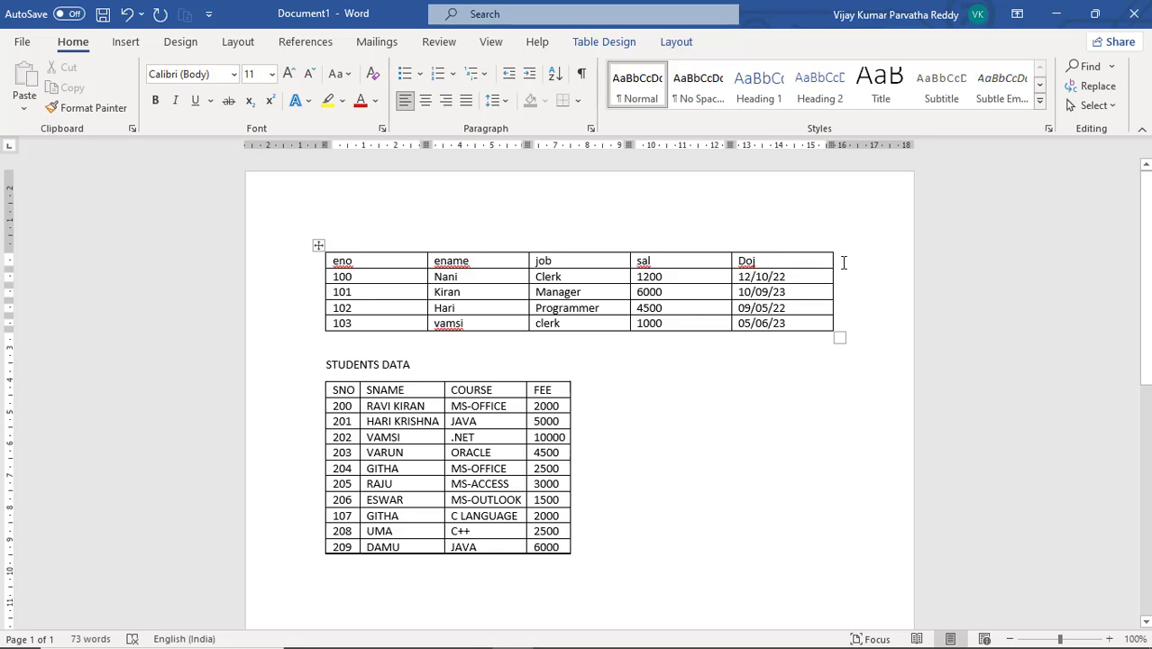
pyautogui.press('Return')
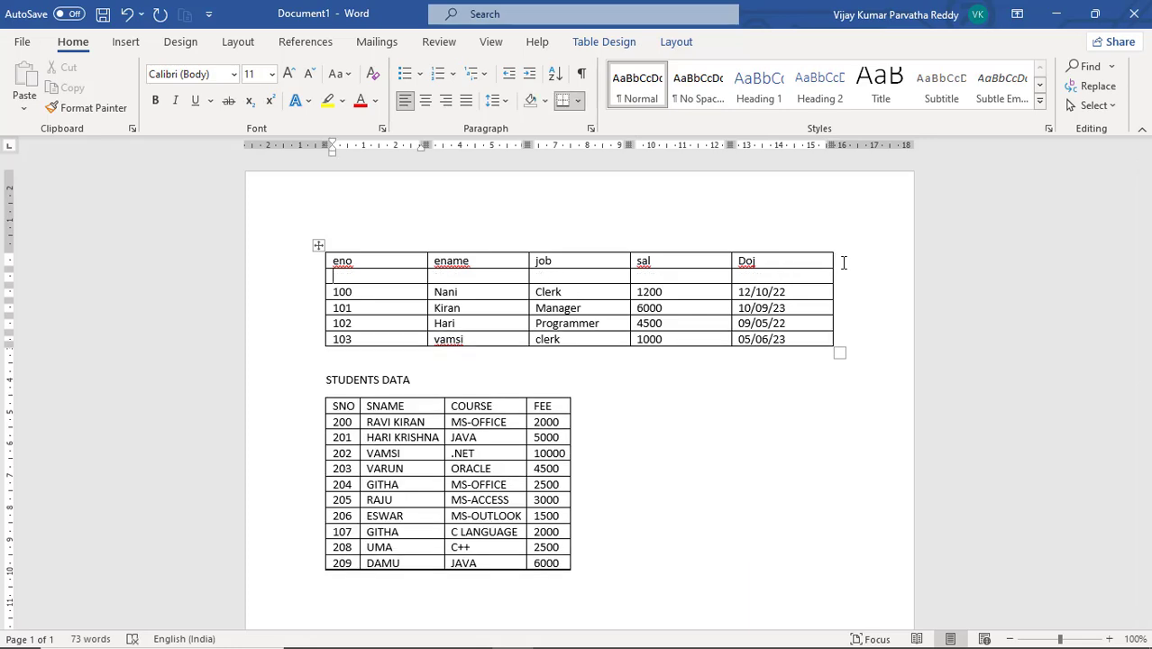
pyautogui.hotkey('ctrl', 'z')
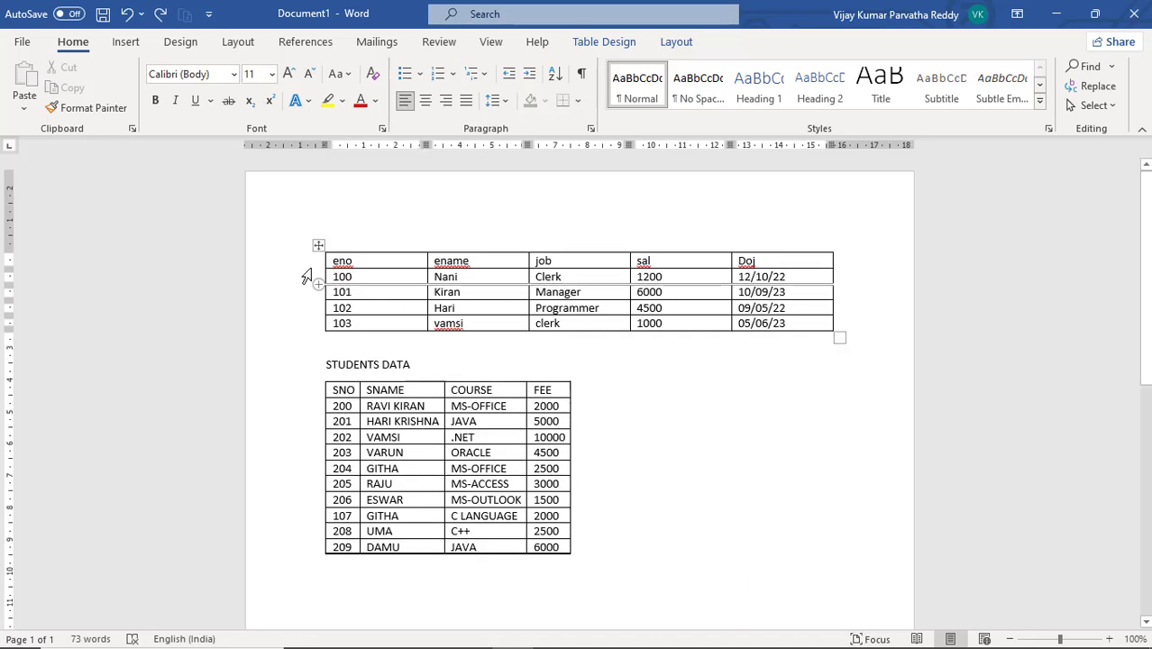
# Reposition the two tables with their move handles, leaving blank space above the employee table and before the student table
pyautogui.moveTo(322, 260); pyautogui.dragTo(320, 297)
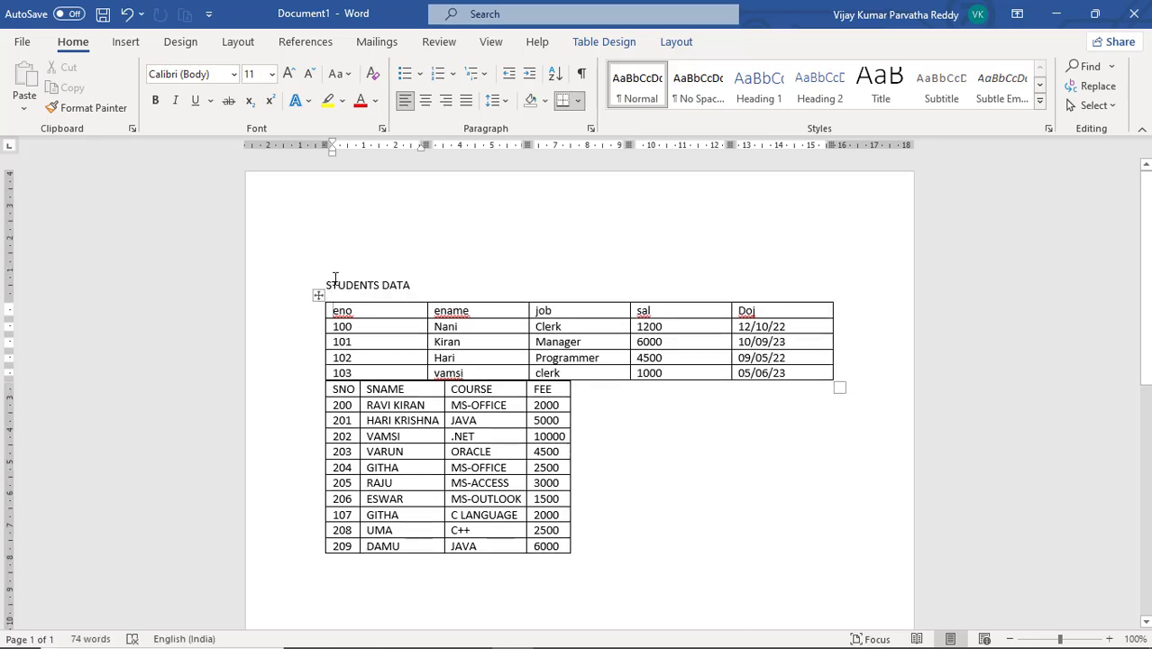
pyautogui.click(334, 279)
pyautogui.moveTo(352, 327)
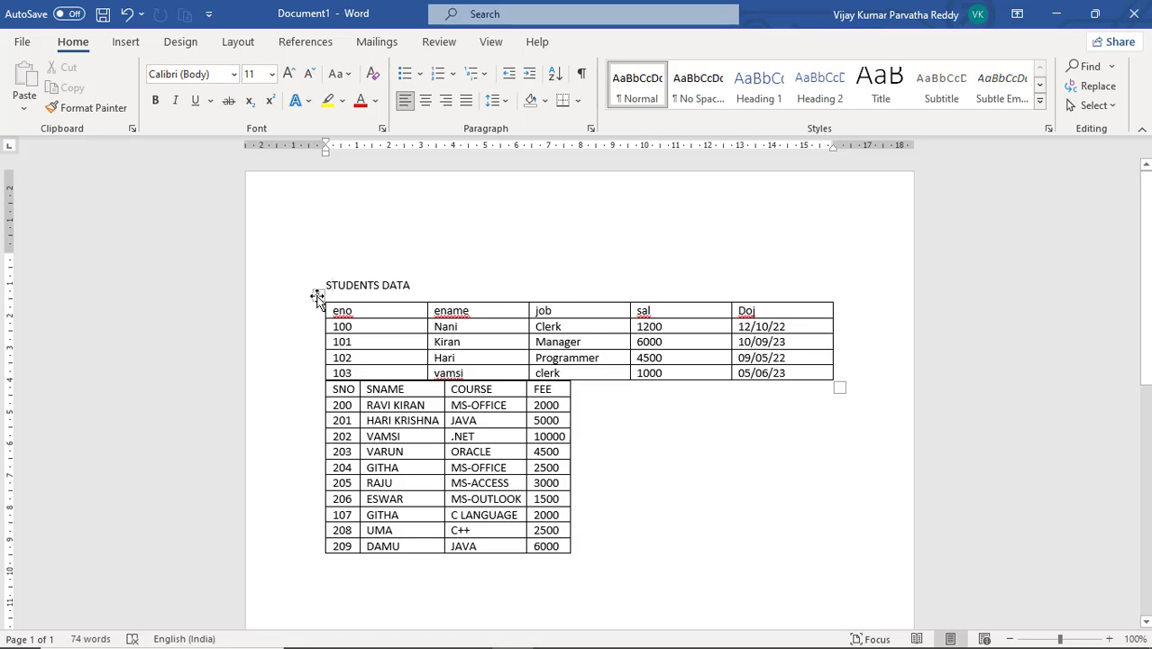
pyautogui.click(317, 376)
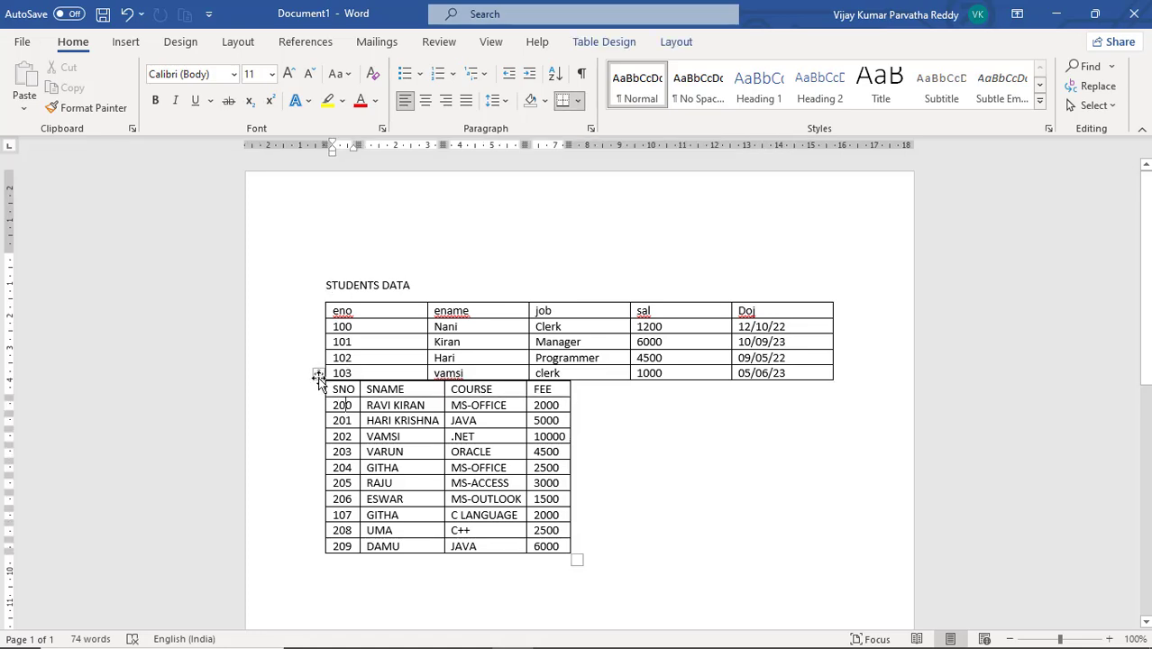
pyautogui.moveTo(317, 377); pyautogui.dragTo(320, 426)
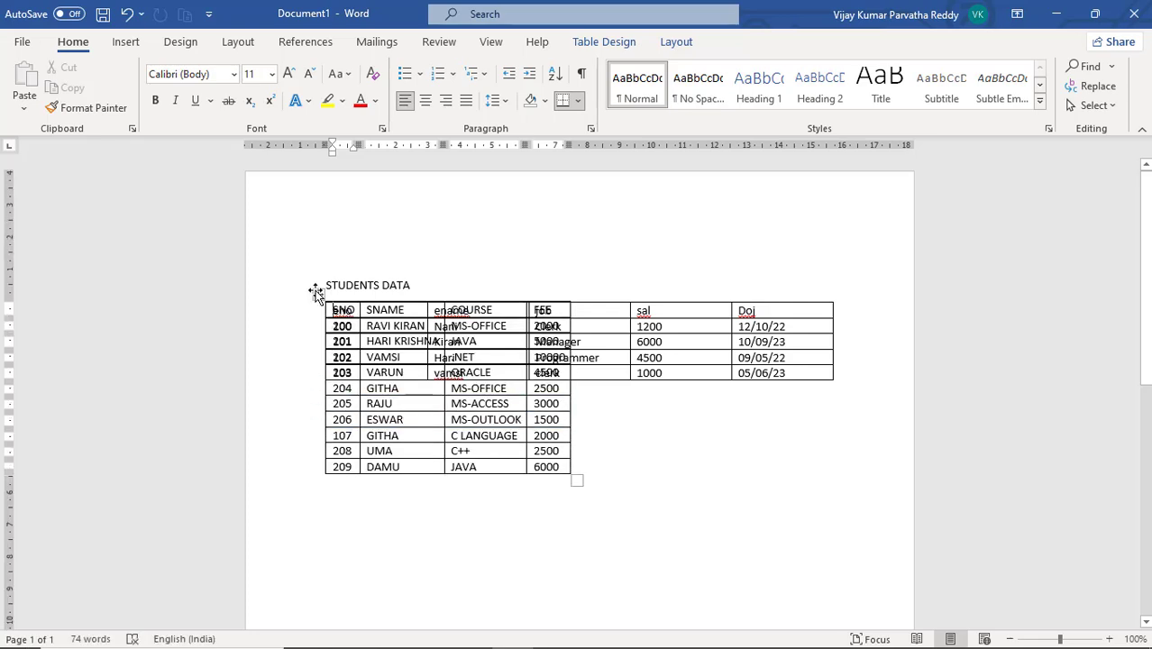
pyautogui.moveTo(316, 291); pyautogui.dragTo(318, 439)
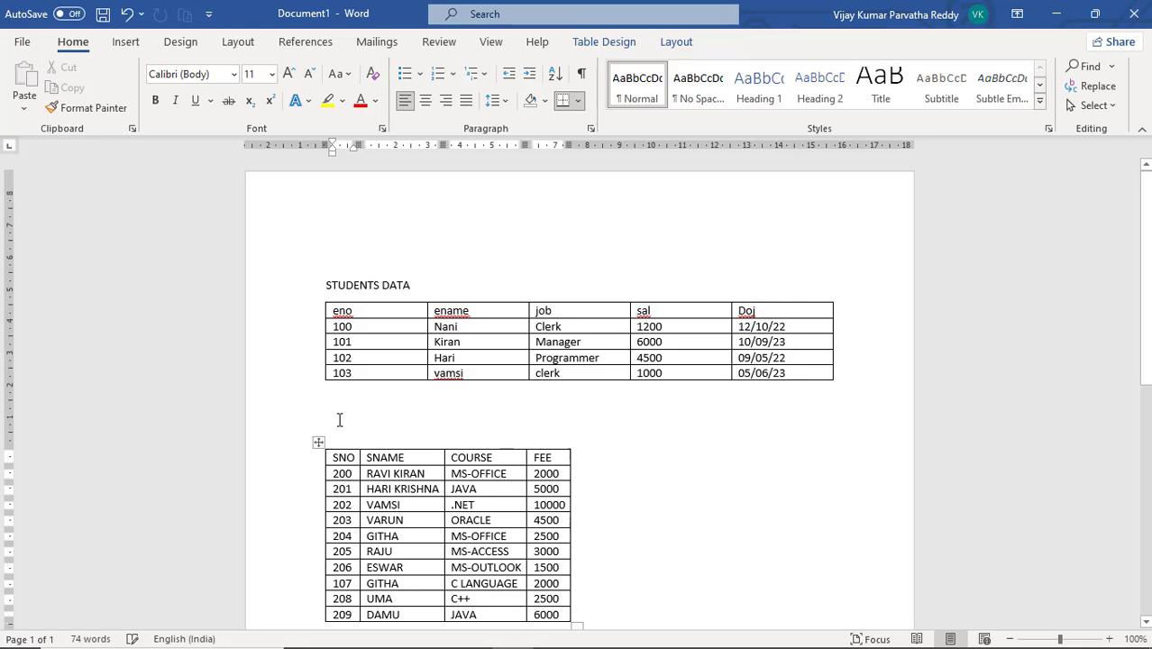
pyautogui.click(342, 252)
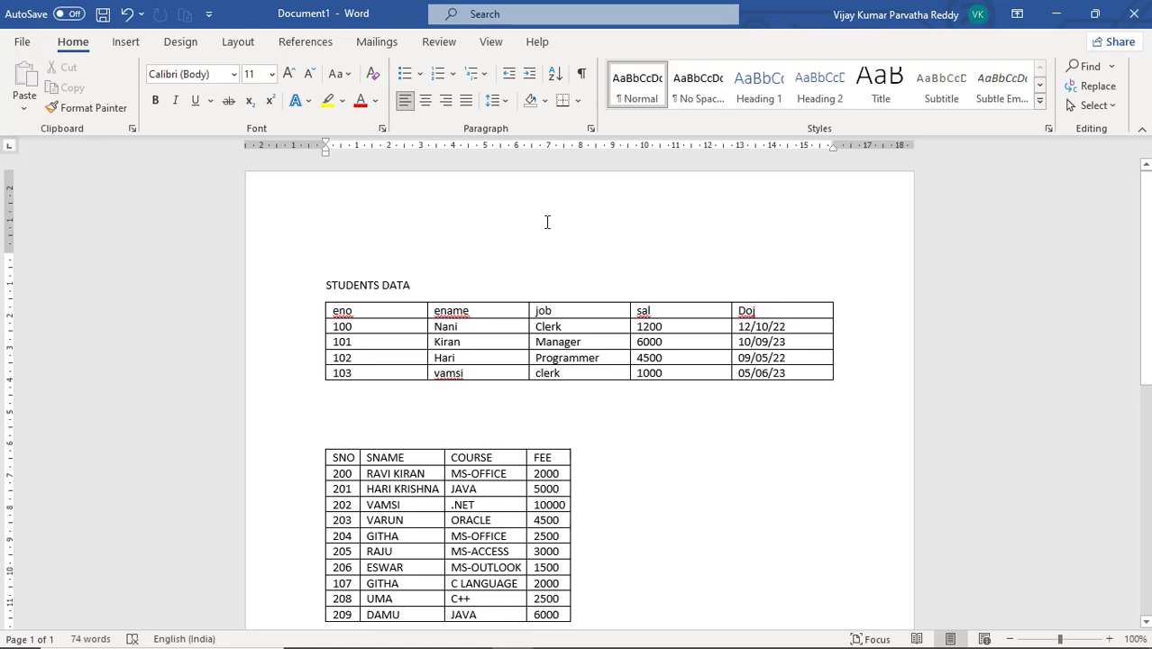
pyautogui.hotkey('ctrl', 'z')
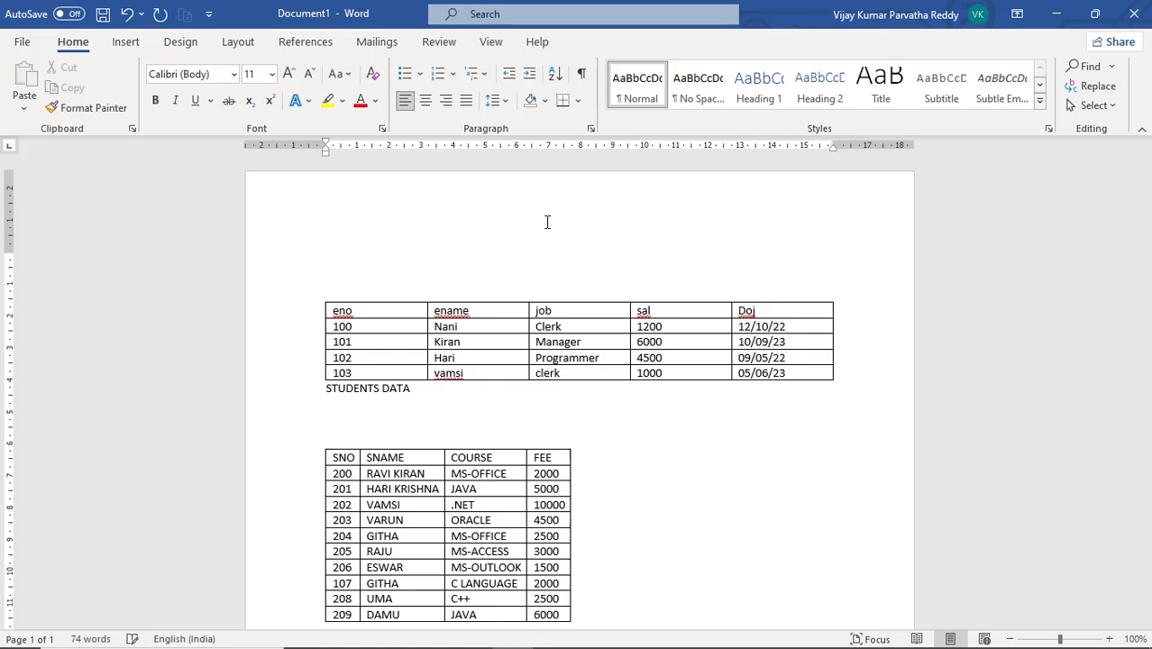
pyautogui.press('Return')
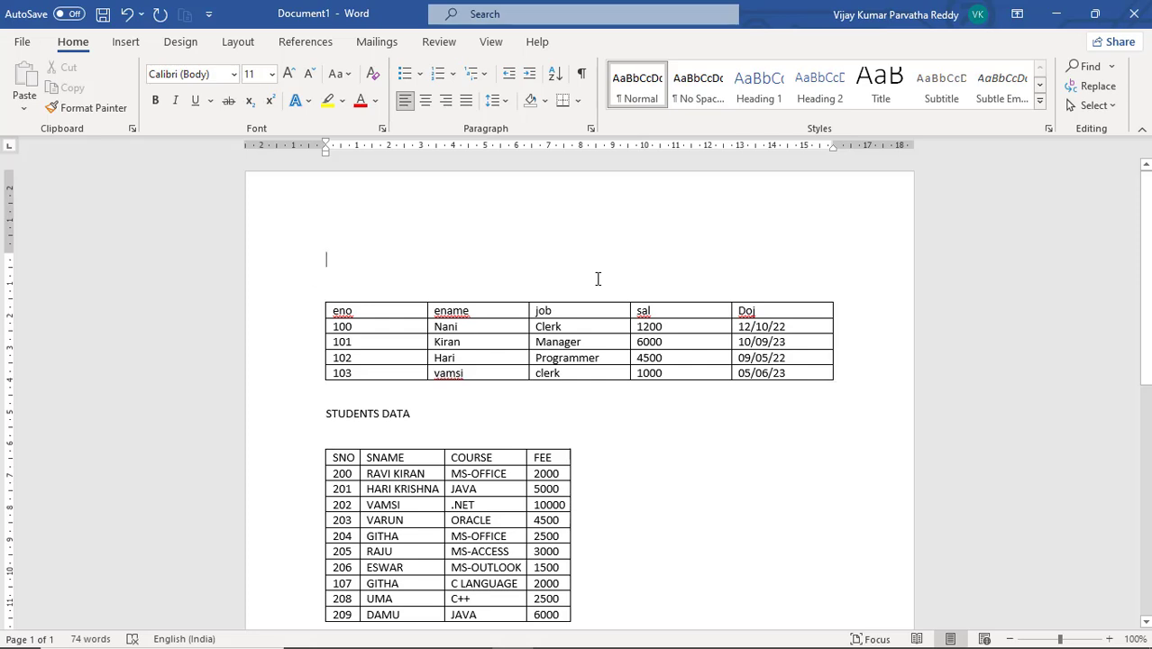
# Type the heading EMPLOYS DATA on the blank line above the employee table
pyautogui.write('EM')
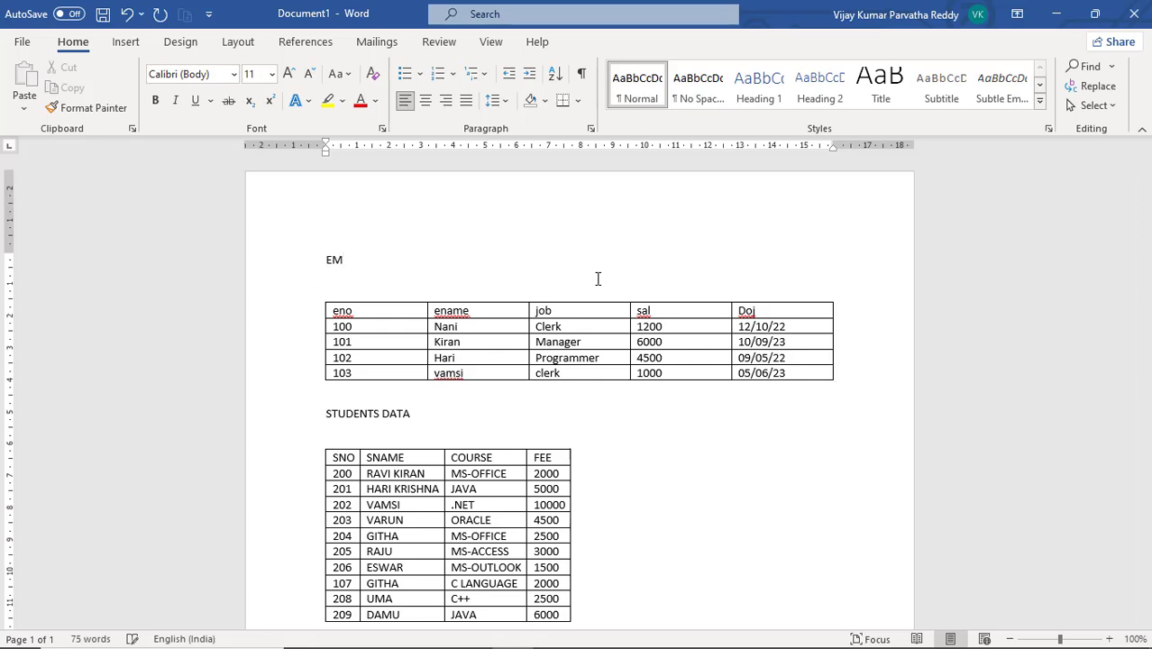
pyautogui.write('PLOYS DATA')
# Add an empty paragraph below the student table
pyautogui.scroll(-2, 594, 290)
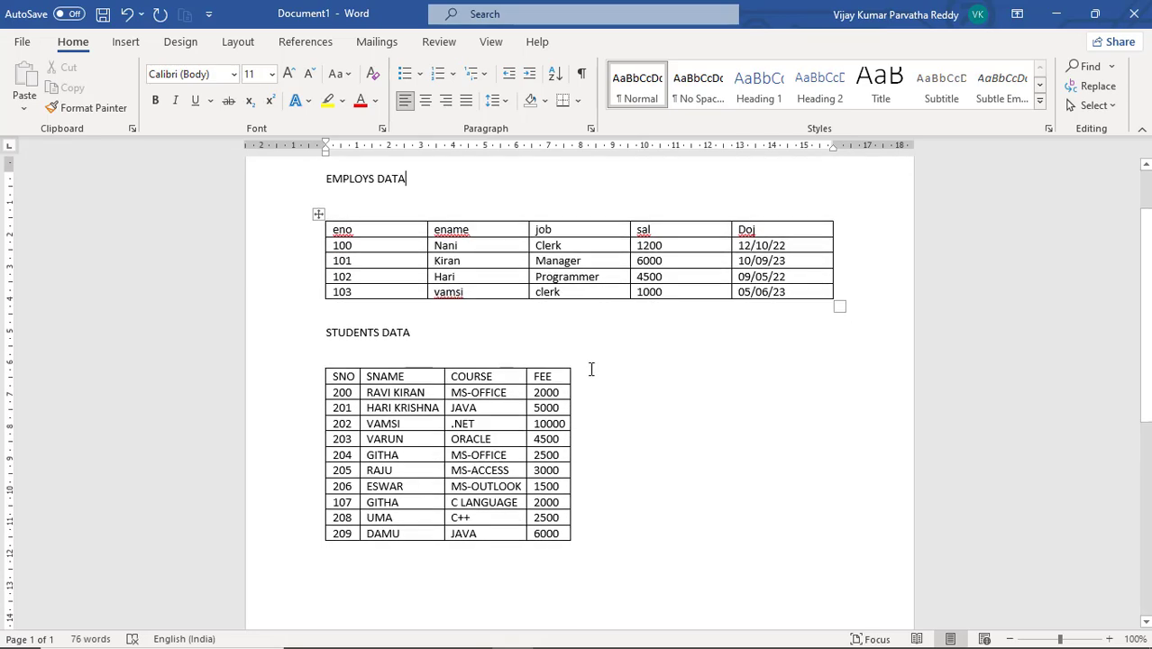
pyautogui.click(611, 538)
pyautogui.press('Return')
# Use Draw Table to draw a table outline about 14 cm wide and 3 cm tall below the student table
pyautogui.scroll(-2, 597, 545)
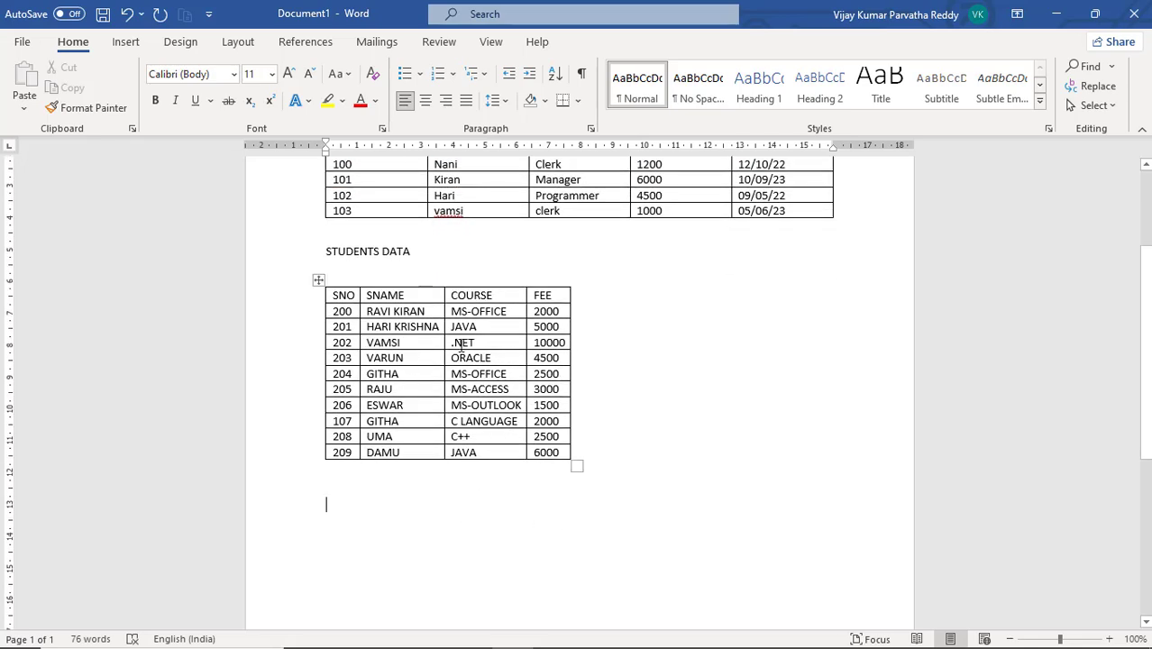
pyautogui.moveTo(326, 429)
pyautogui.click(129, 46)
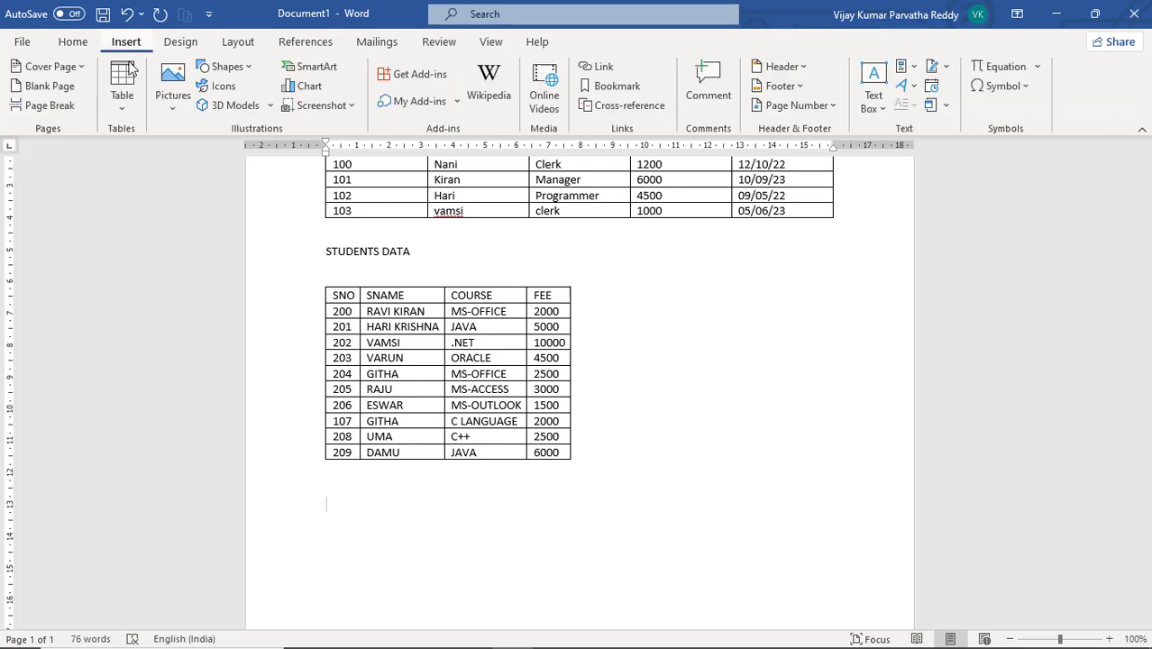
pyautogui.click(122, 106)
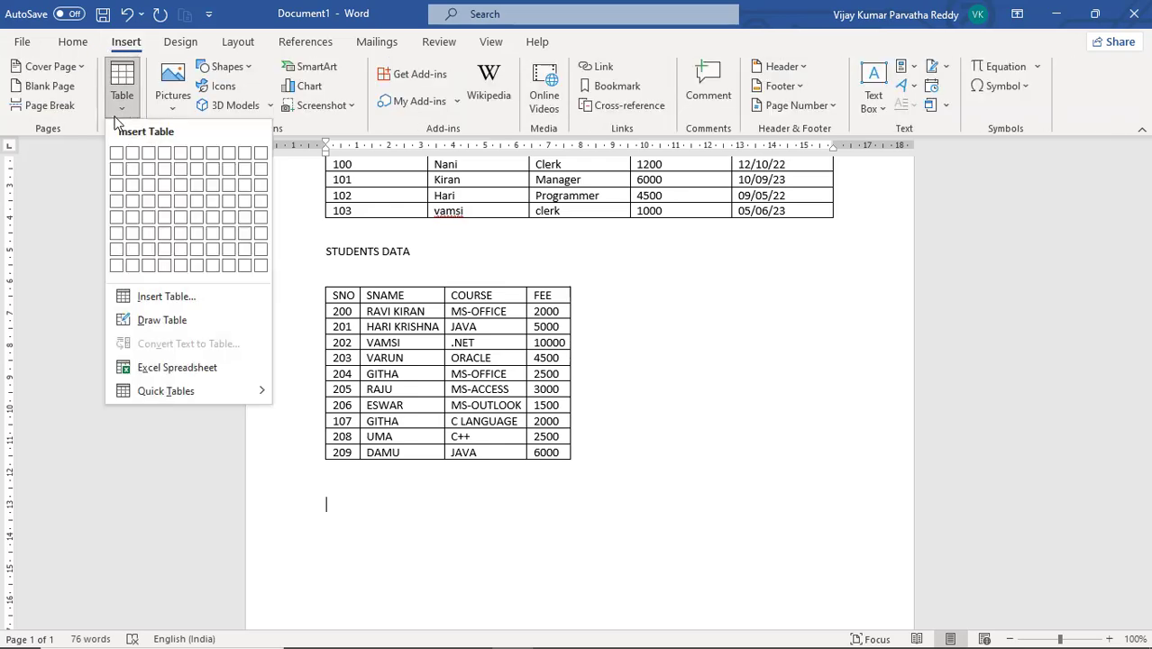
pyautogui.click(149, 320)
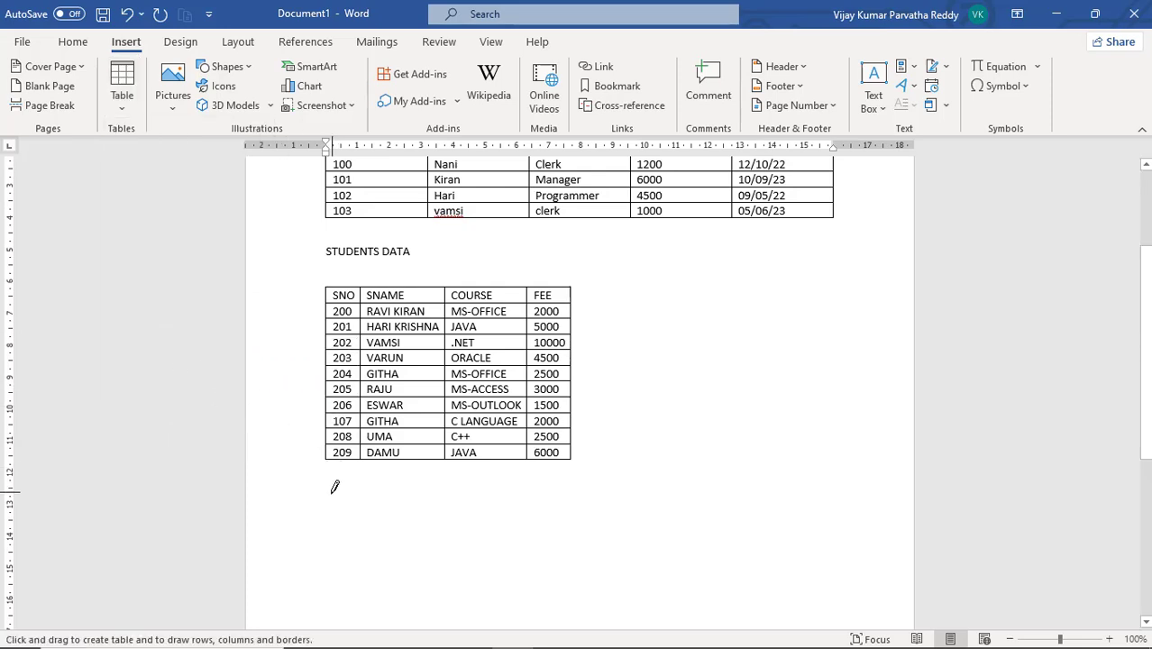
pyautogui.moveTo(330, 491)
pyautogui.mouseDown()
pyautogui.moveTo(340, 546)
pyautogui.moveTo(402, 567)
pyautogui.moveTo(672, 592)
pyautogui.moveTo(782, 590)
pyautogui.moveTo(776, 581)
pyautogui.mouseUp()
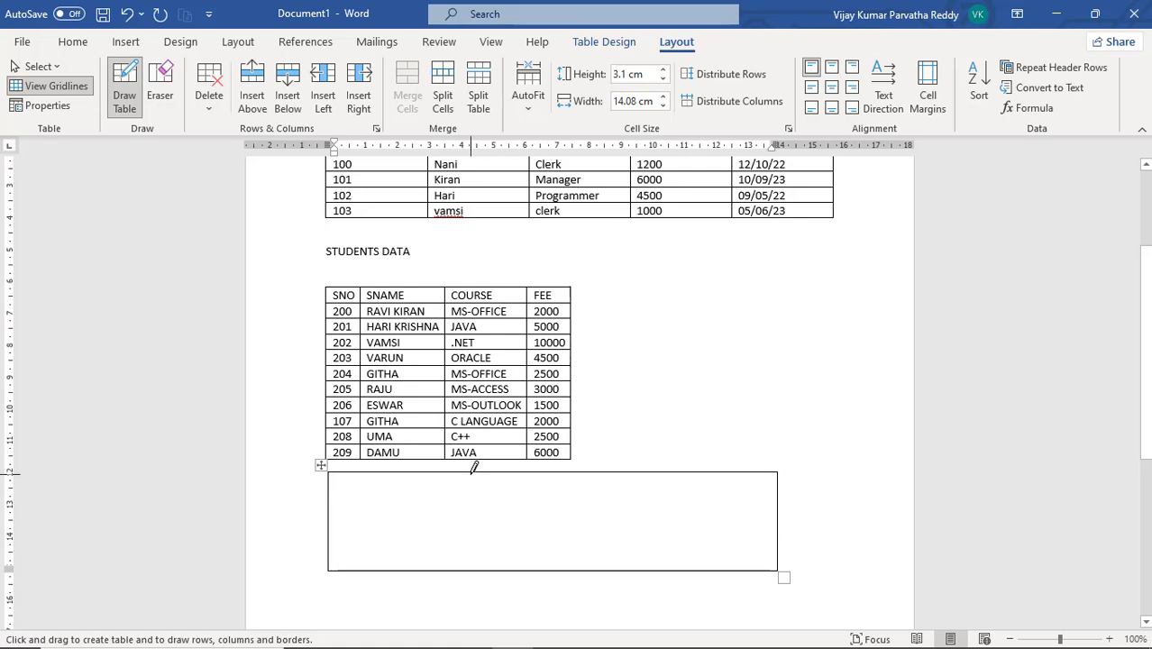
# Draw internal borders inside the drawn table to divide it into cells of varying sizes
pyautogui.moveTo(471, 488)
pyautogui.mouseDown()
pyautogui.moveTo(323, 490)
pyautogui.moveTo(335, 508)
pyautogui.mouseUp()
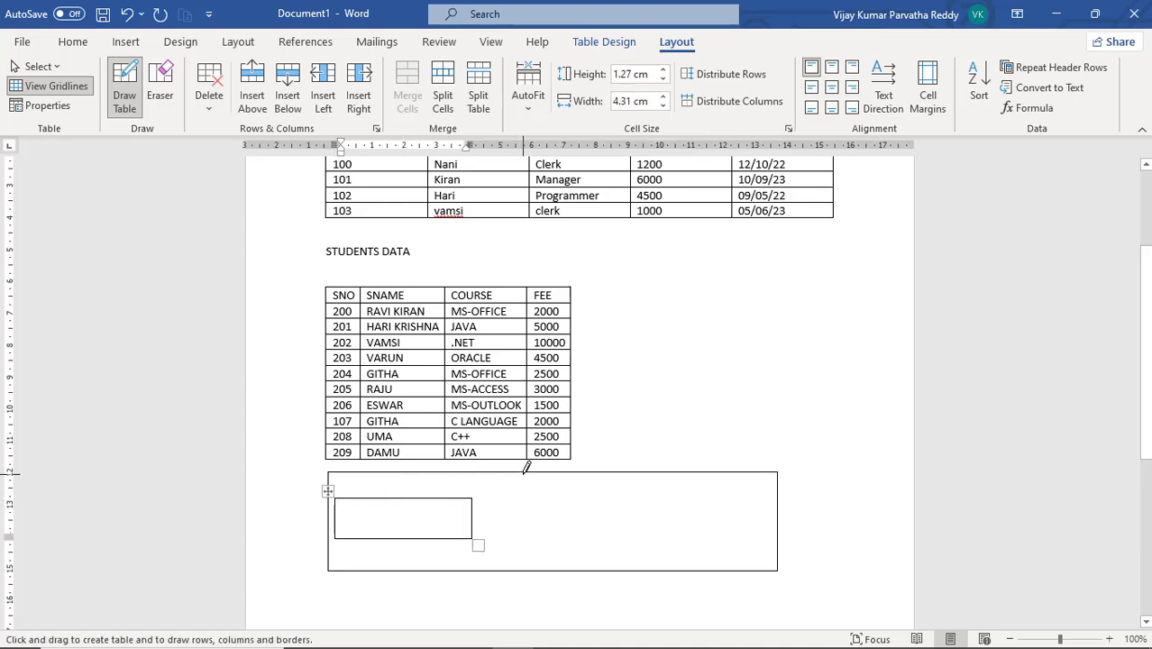
pyautogui.moveTo(524, 473)
pyautogui.mouseDown()
pyautogui.moveTo(519, 550)
pyautogui.moveTo(533, 548)
pyautogui.mouseUp()
pyautogui.moveTo(527, 504)
pyautogui.mouseDown()
pyautogui.moveTo(743, 483)
pyautogui.moveTo(685, 519)
pyautogui.mouseUp()
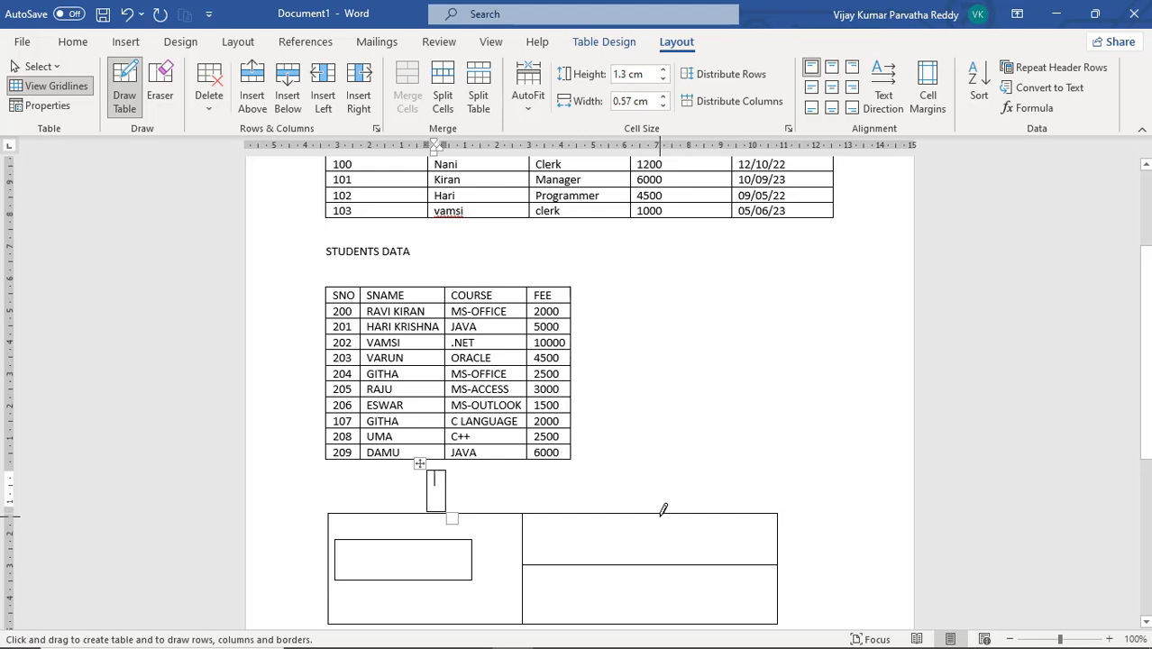
pyautogui.moveTo(664, 530); pyautogui.dragTo(661, 551)
pyautogui.scroll(-3, 661, 541)
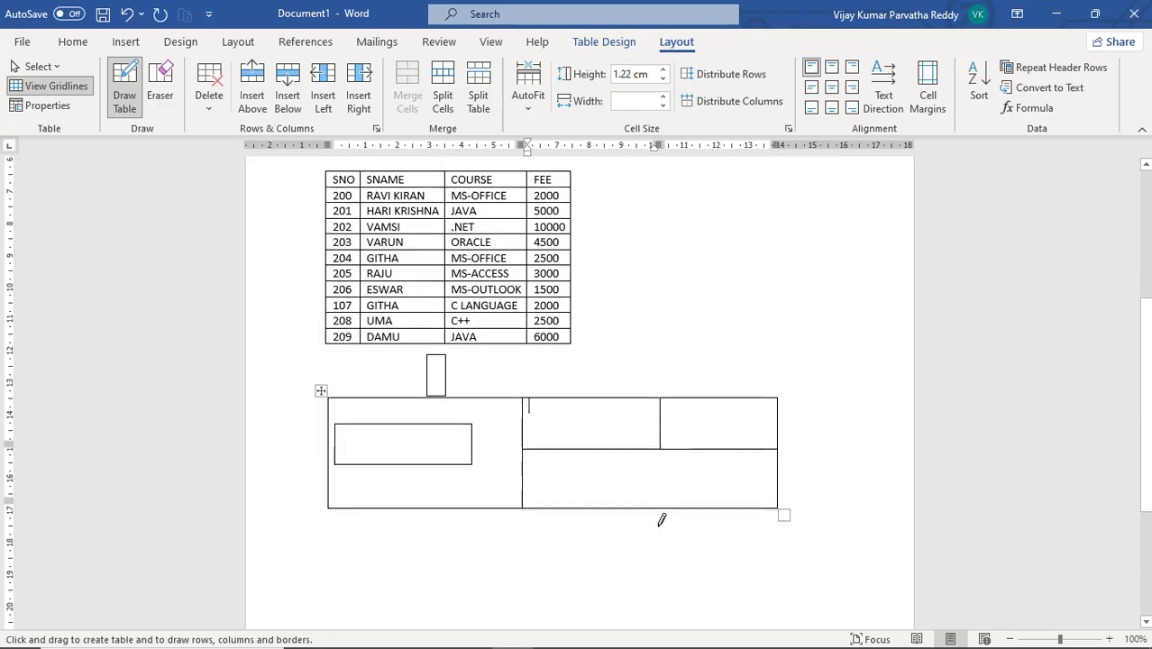
pyautogui.scroll(1, 501, 314)
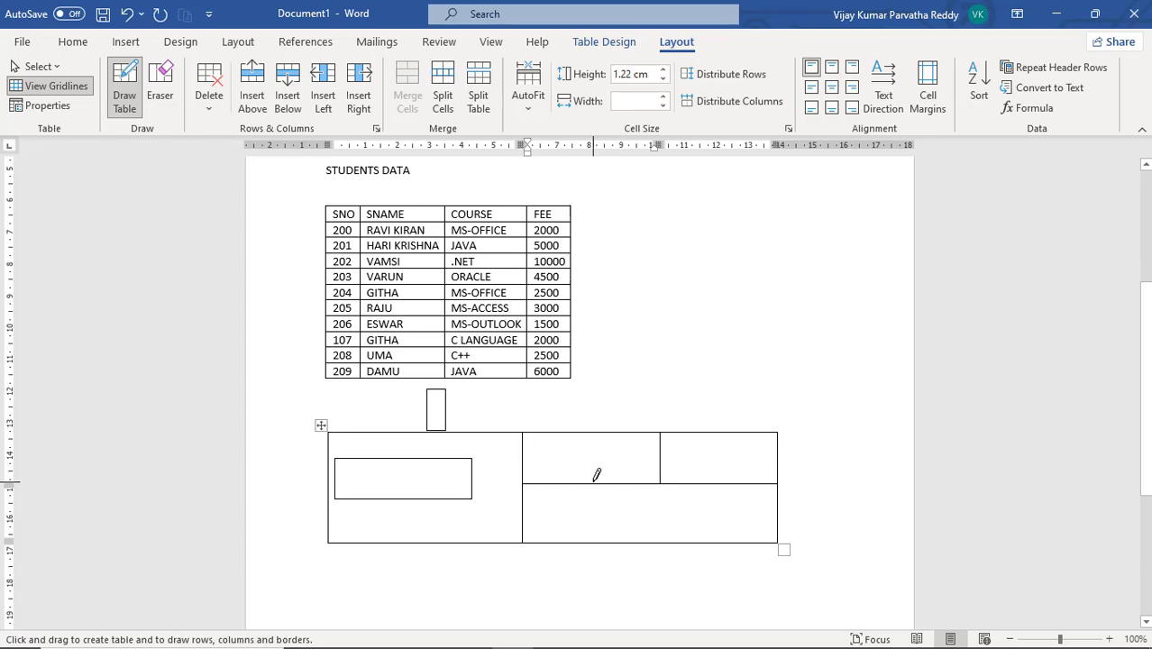
pyautogui.moveTo(594, 477); pyautogui.dragTo(601, 528)
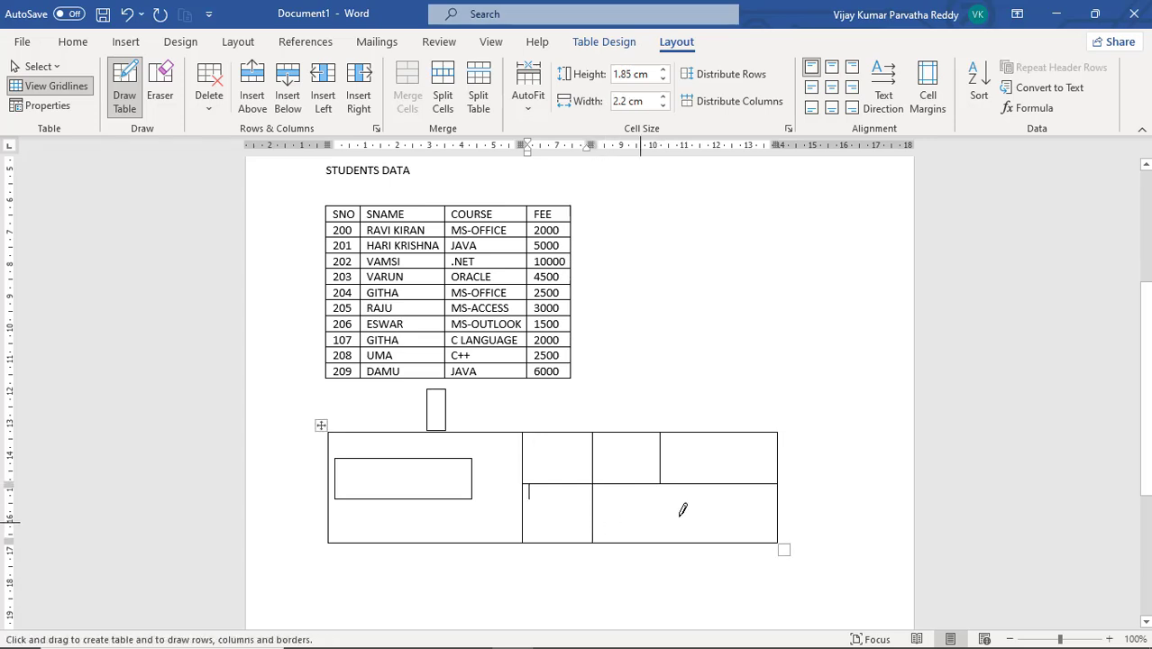
pyautogui.moveTo(732, 484); pyautogui.dragTo(731, 541)
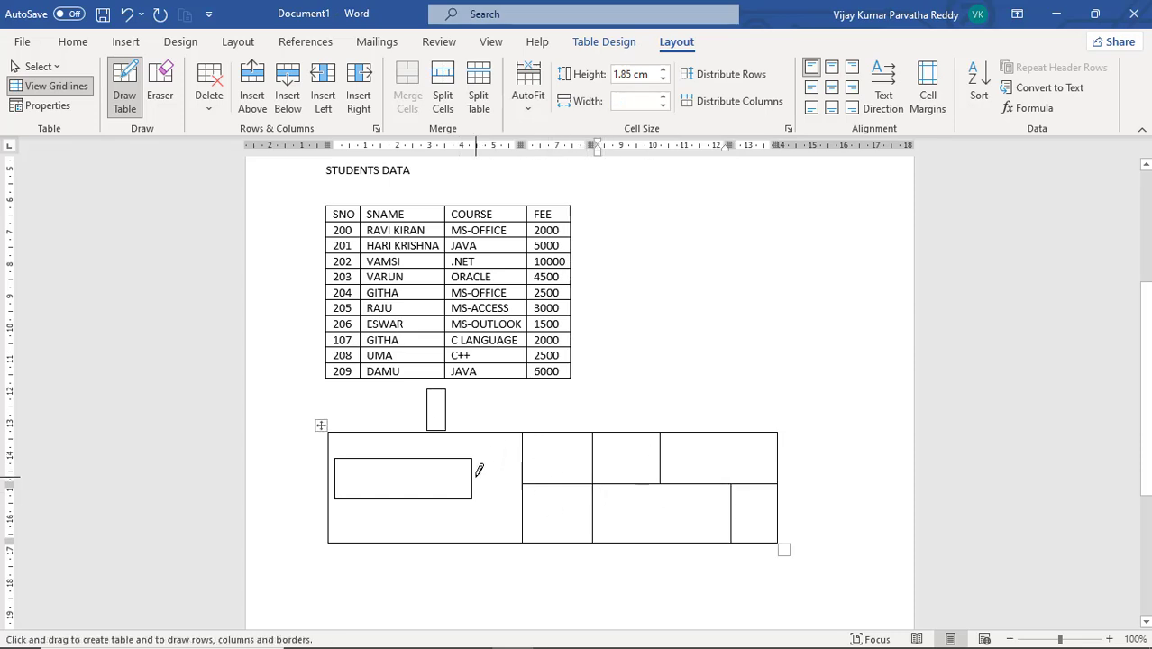
# Exit drawing, select the drawn table and delete it
pyautogui.click(350, 428)
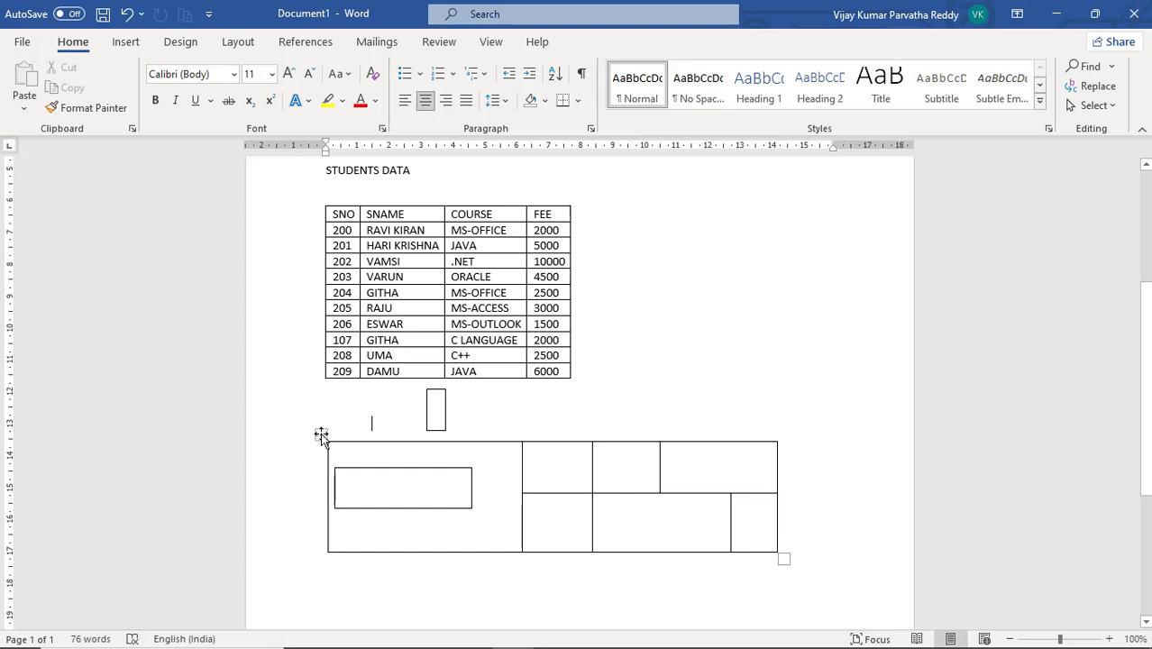
pyautogui.moveTo(321, 435); pyautogui.dragTo(323, 426)
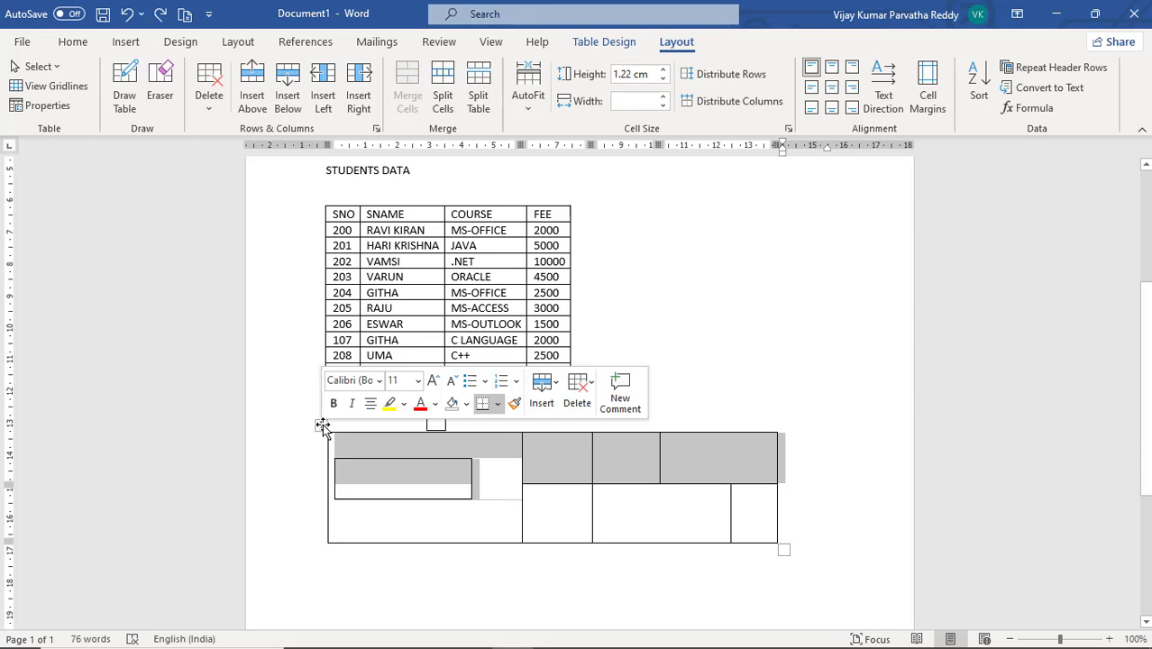
pyautogui.click(321, 425)
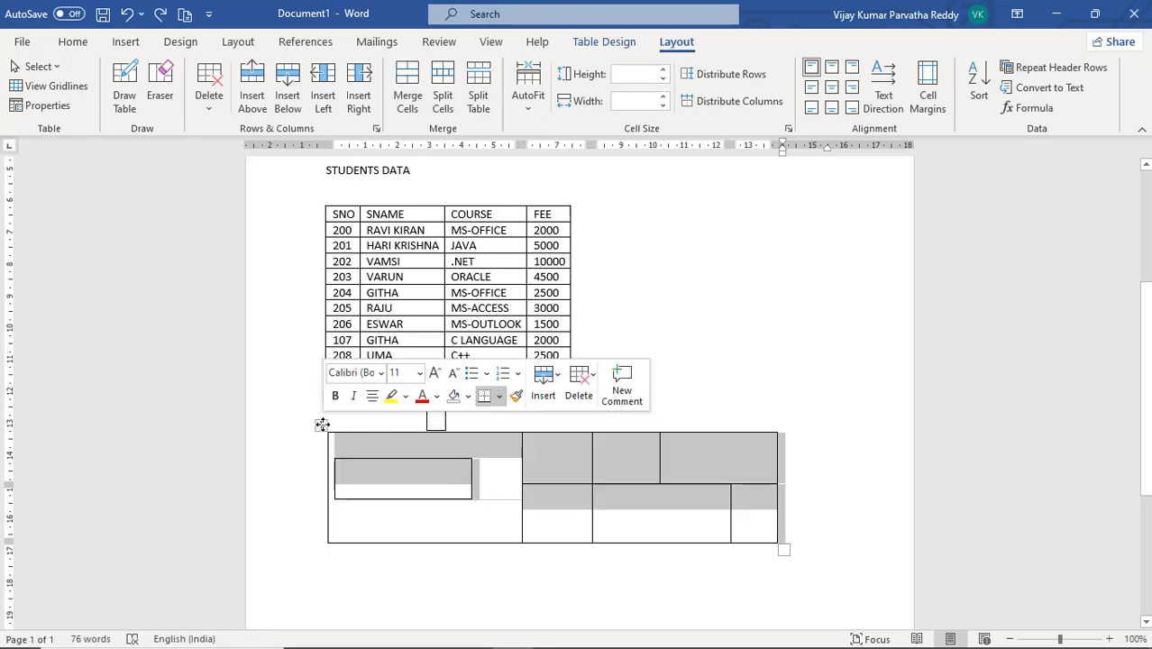
pyautogui.rightClick(322, 425)
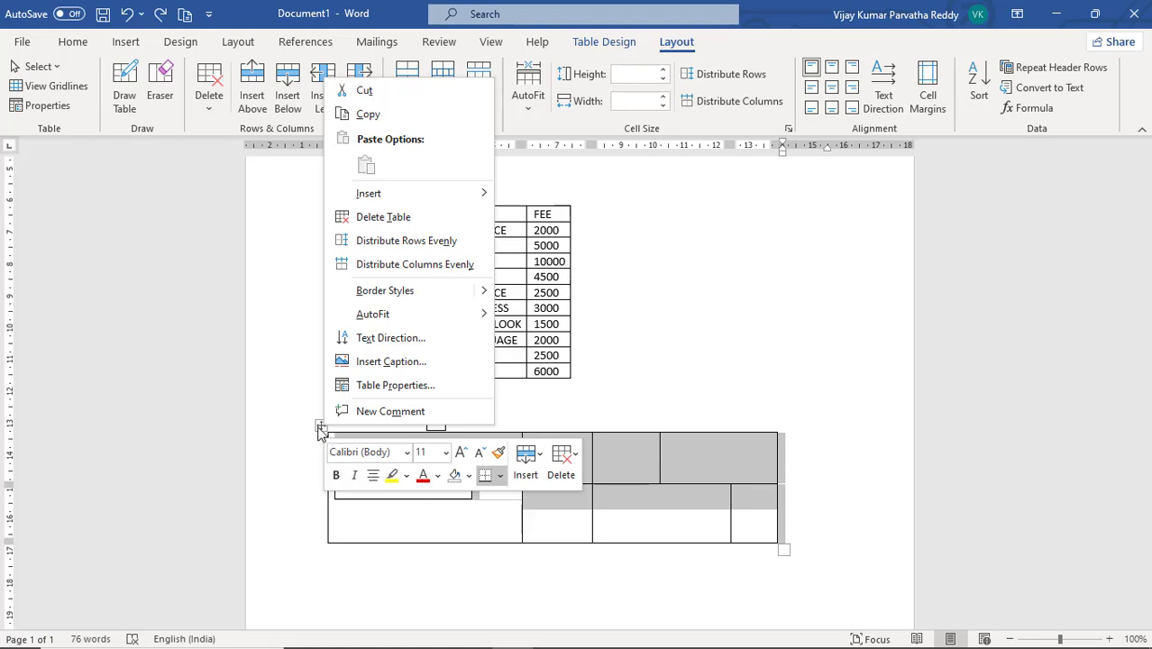
pyautogui.click(320, 427)
pyautogui.rightClick(319, 426)
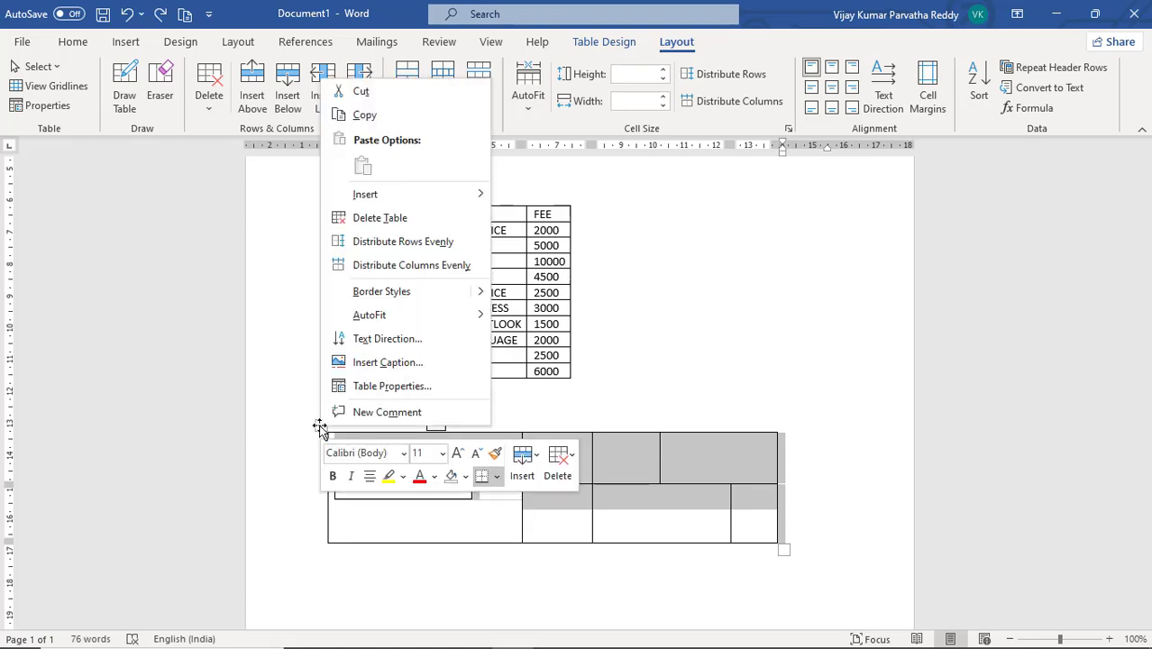
pyautogui.click(375, 219)
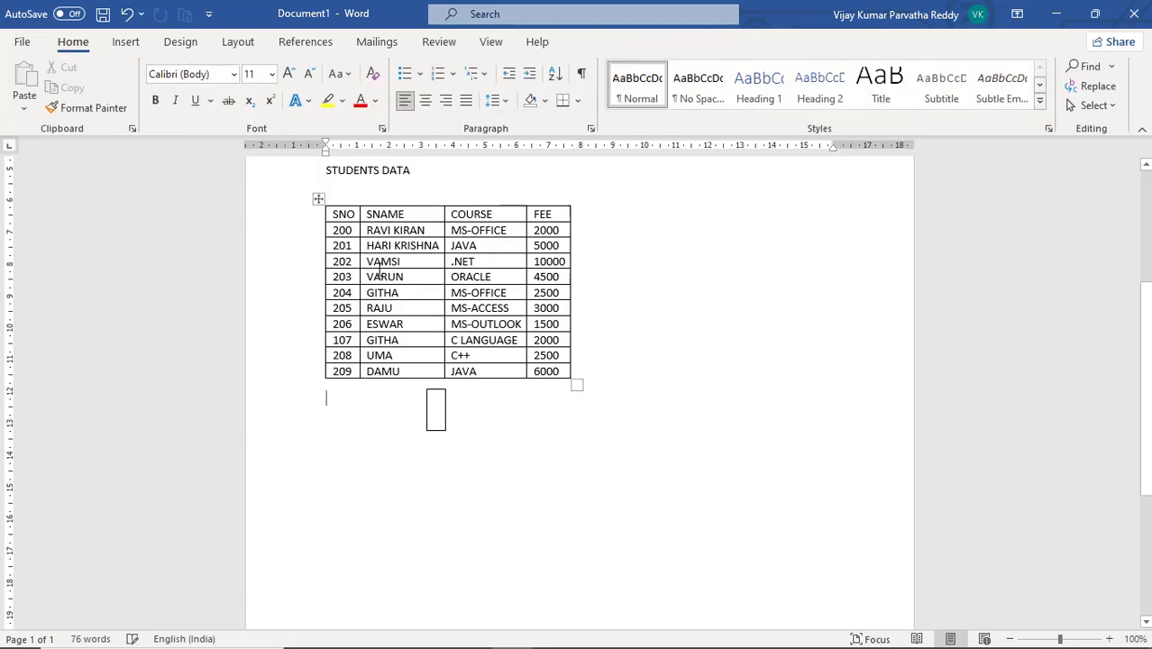
# Delete the leftover small drawn table and add an empty paragraph below the student table
pyautogui.click(417, 385)
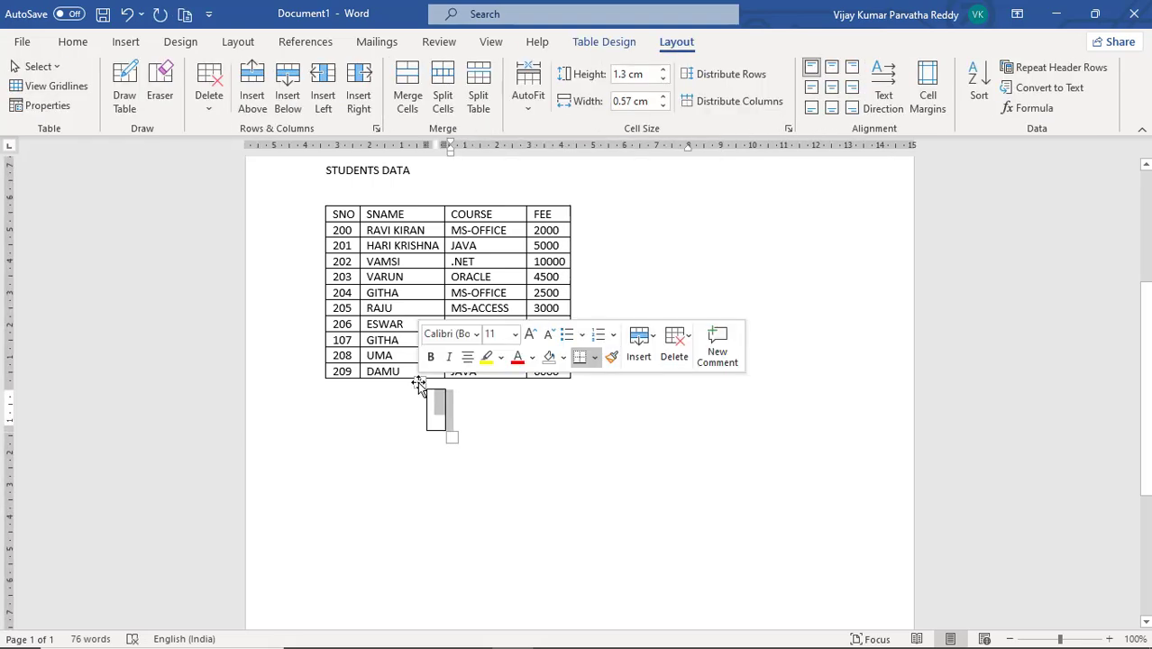
pyautogui.rightClick(418, 381)
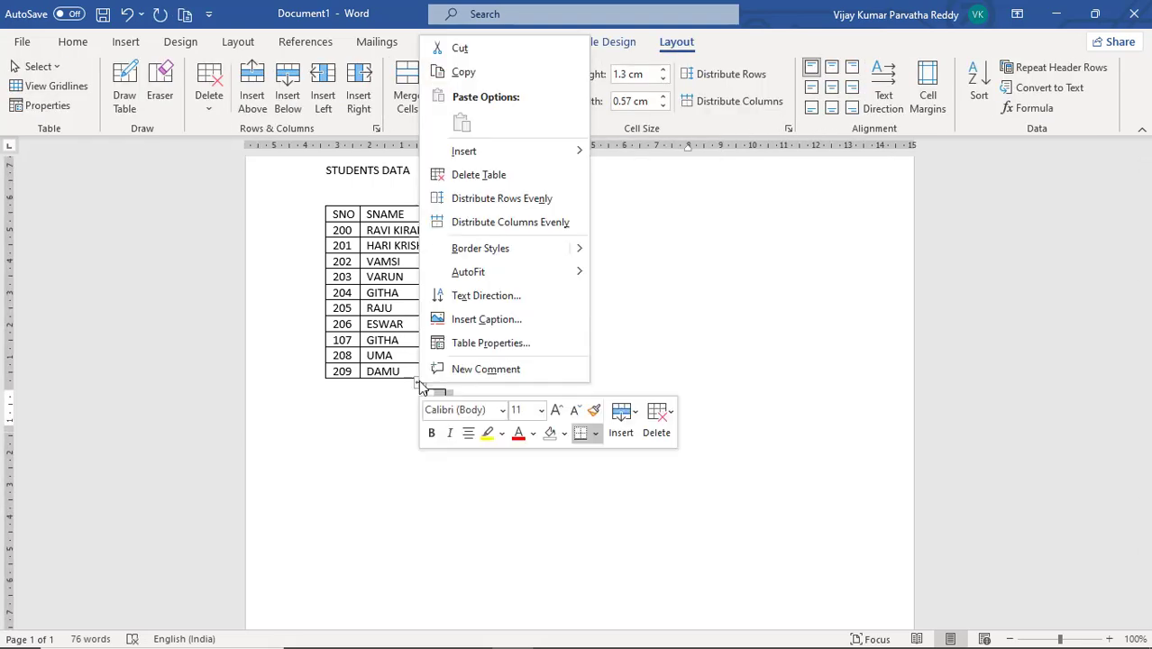
pyautogui.click(455, 175)
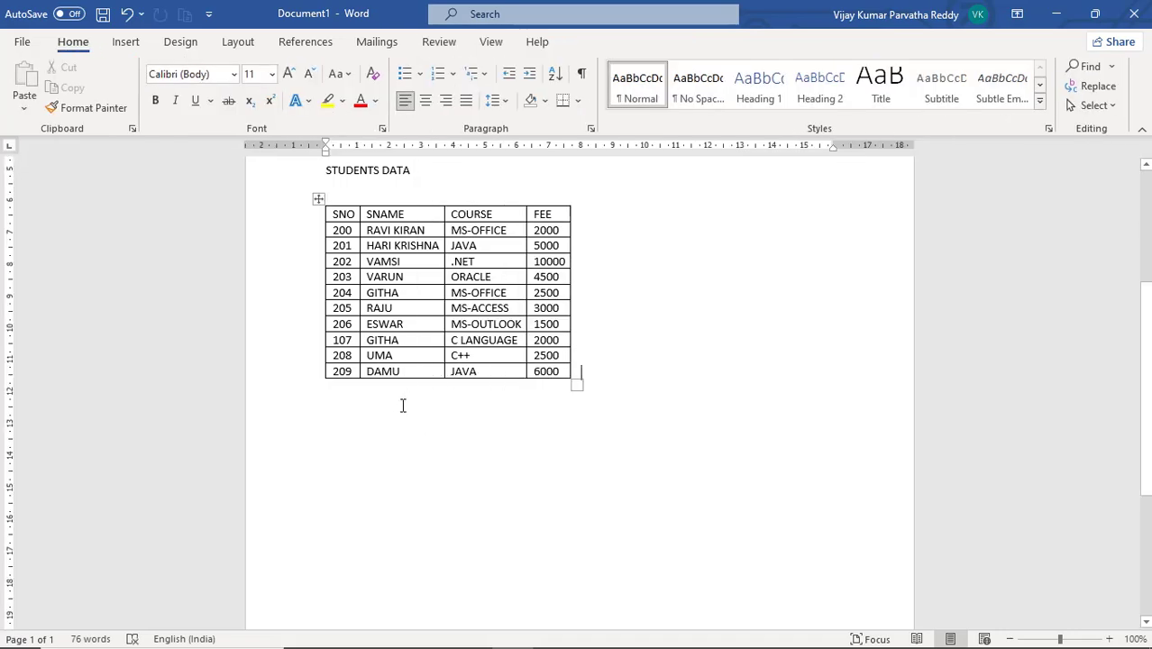
pyautogui.press('BackSpace')
pyautogui.press('Down')
pyautogui.press('Return')
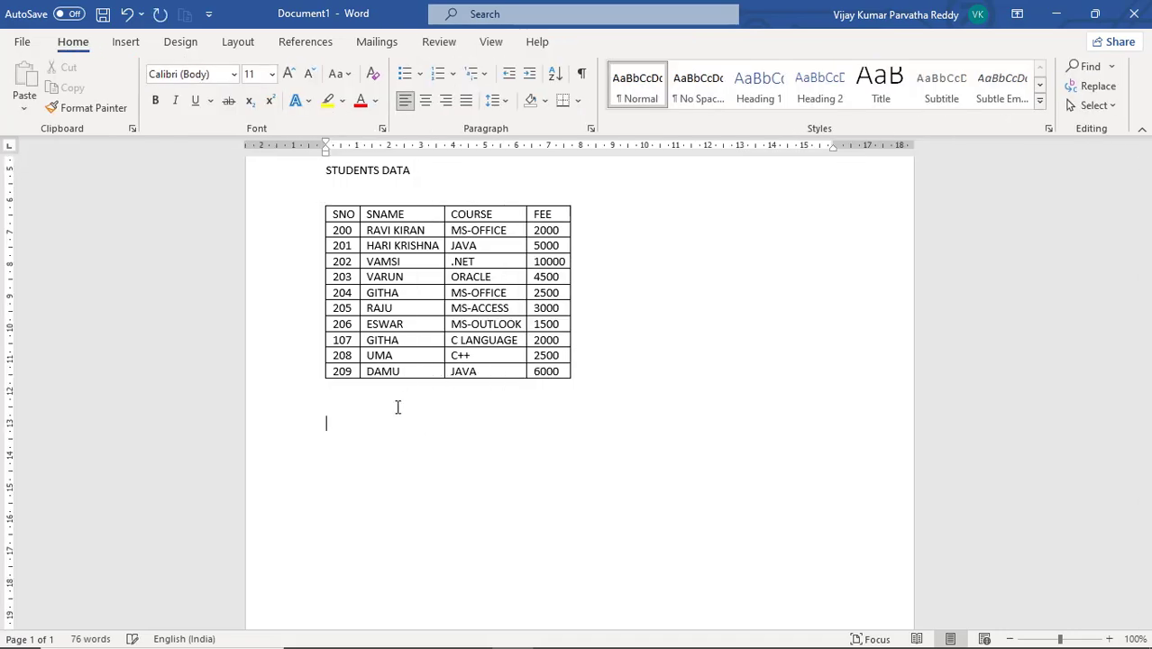
pyautogui.scroll(3, 401, 370)
pyautogui.scroll(-2, 401, 370)
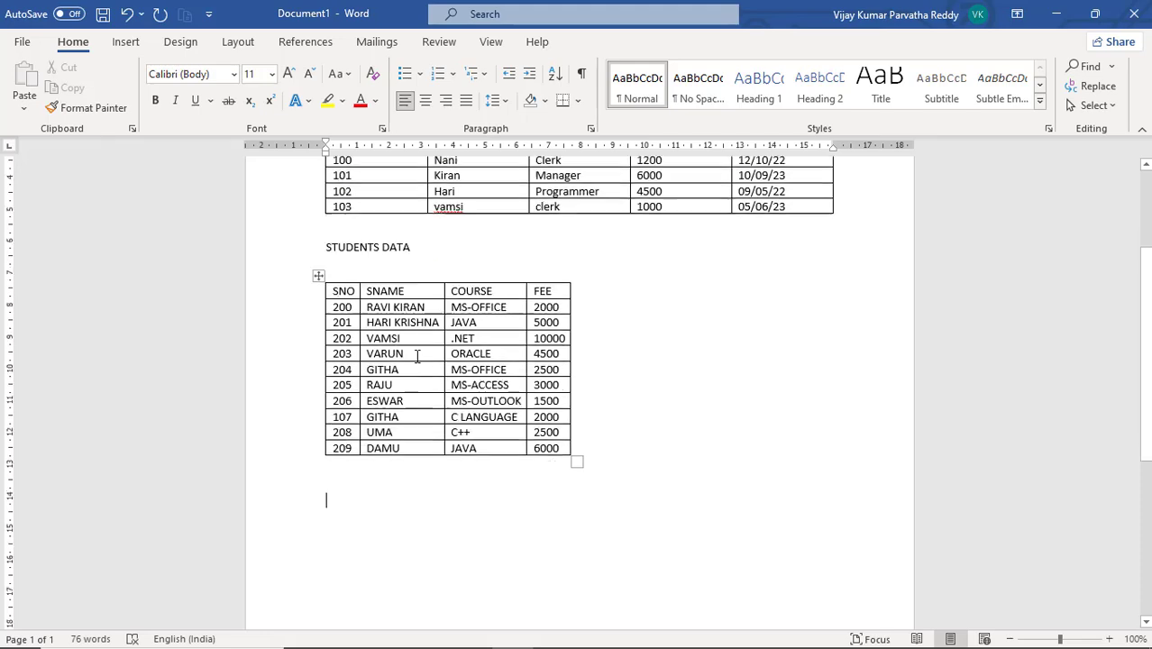
# Insert an embedded Excel spreadsheet below the student table
pyautogui.click(125, 42)
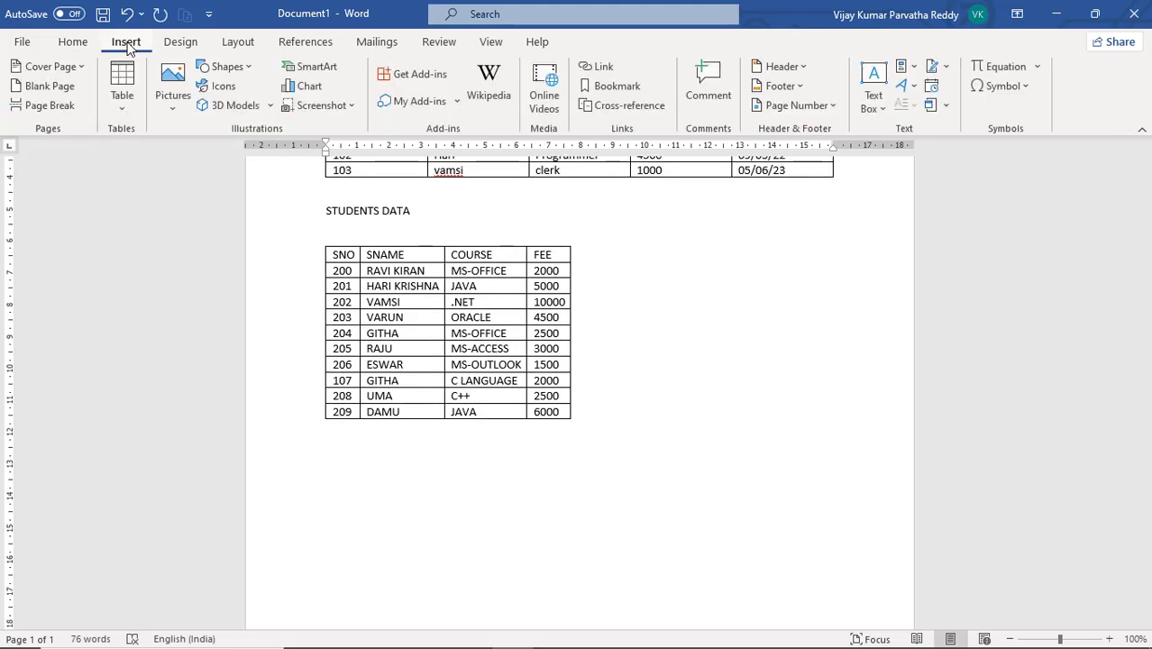
pyautogui.click(121, 110)
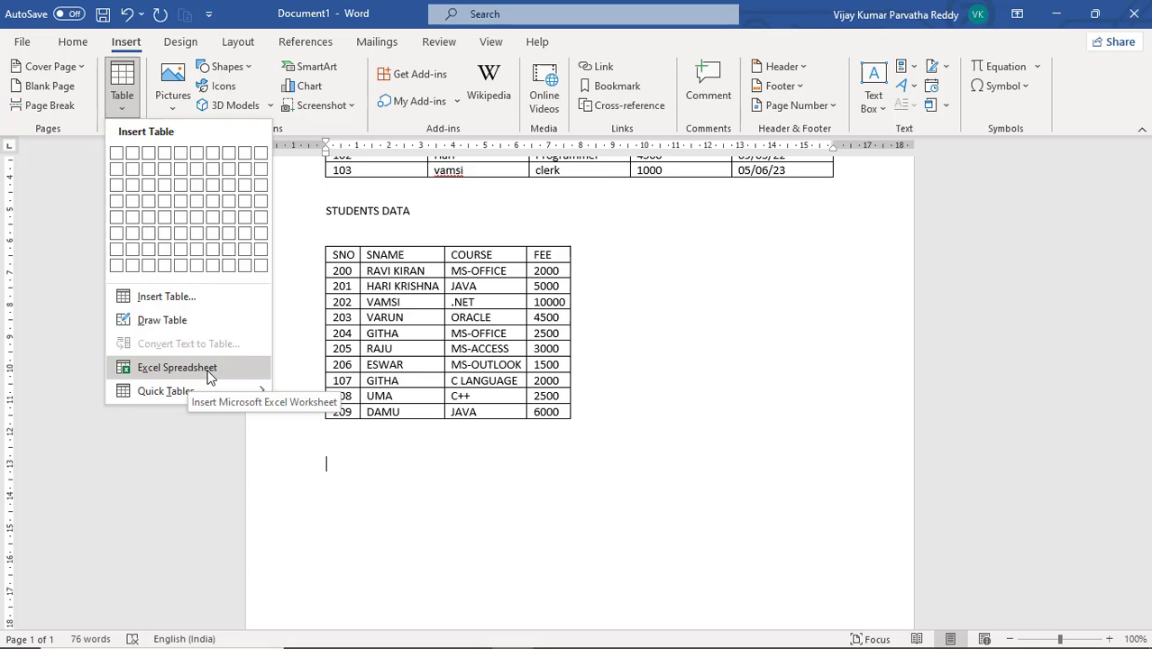
pyautogui.click(208, 373)
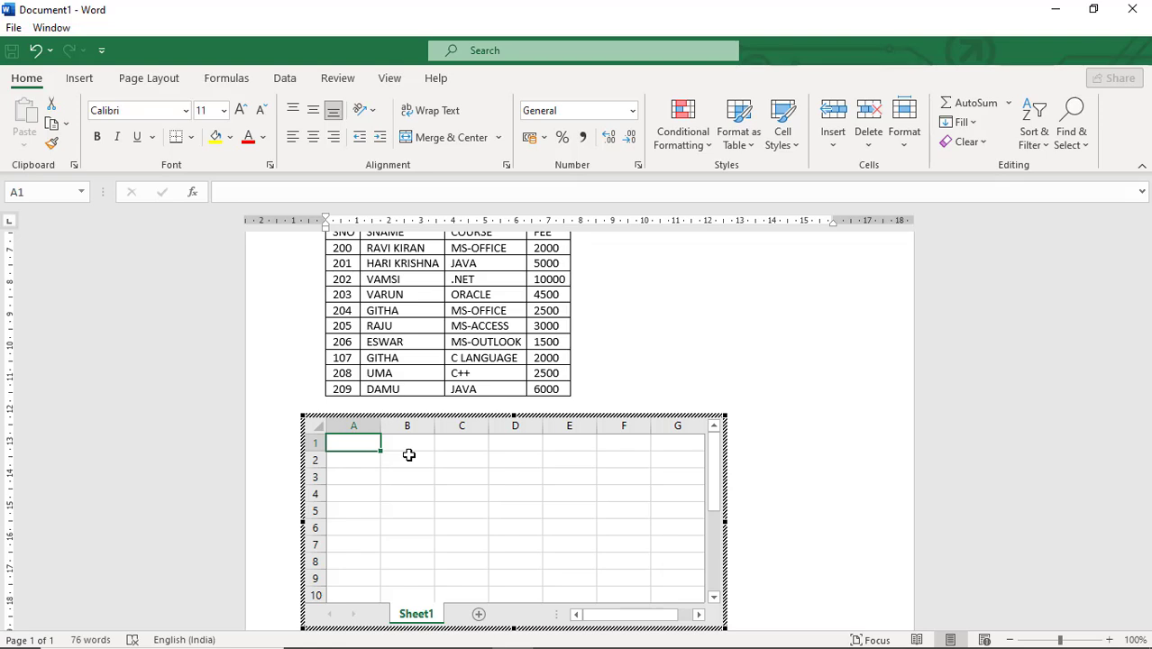
# Enter the column headings SNO, ENG, SOC and MAT in the spreadsheet's first row
pyautogui.write('SNO')
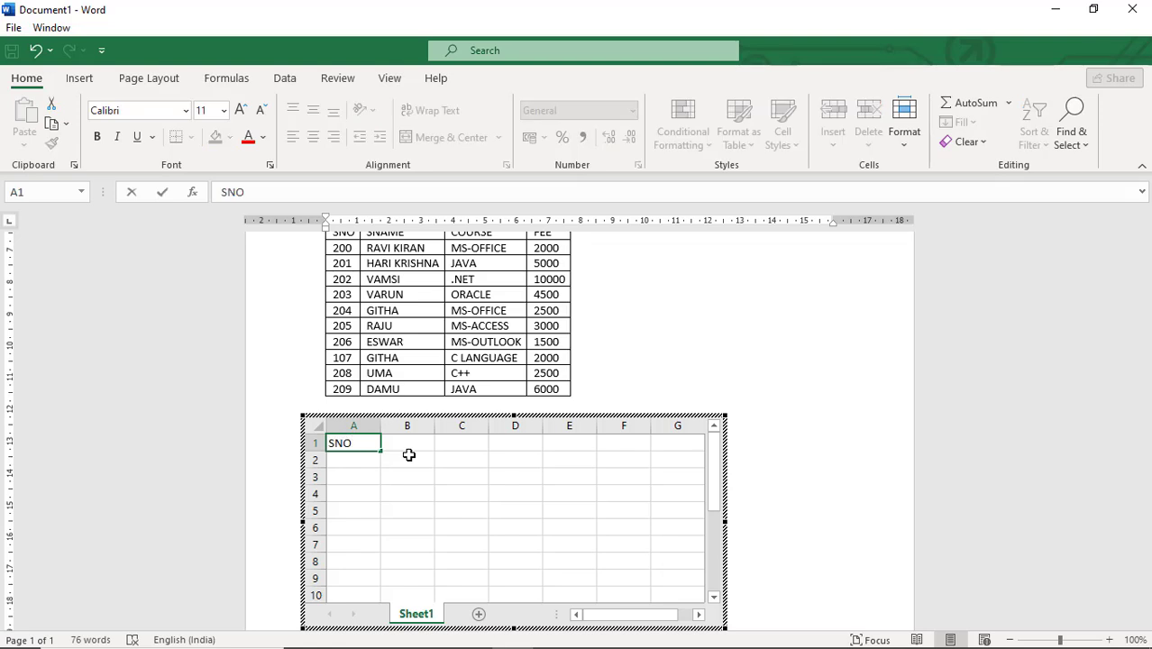
pyautogui.press('Tab')
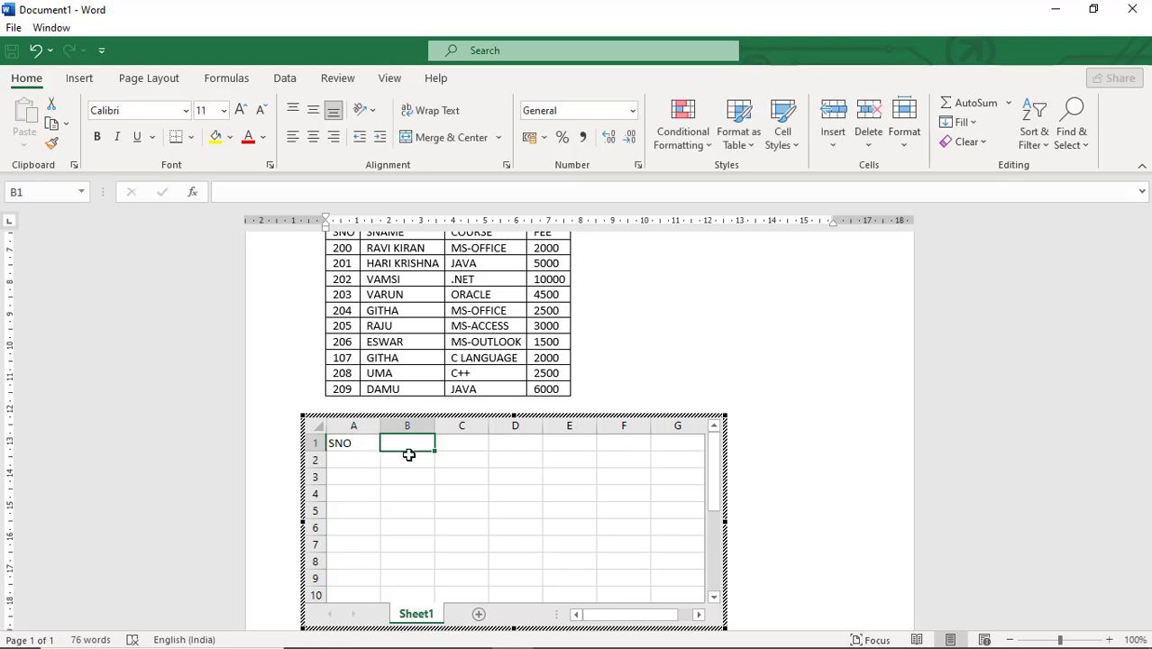
pyautogui.write('TEL')
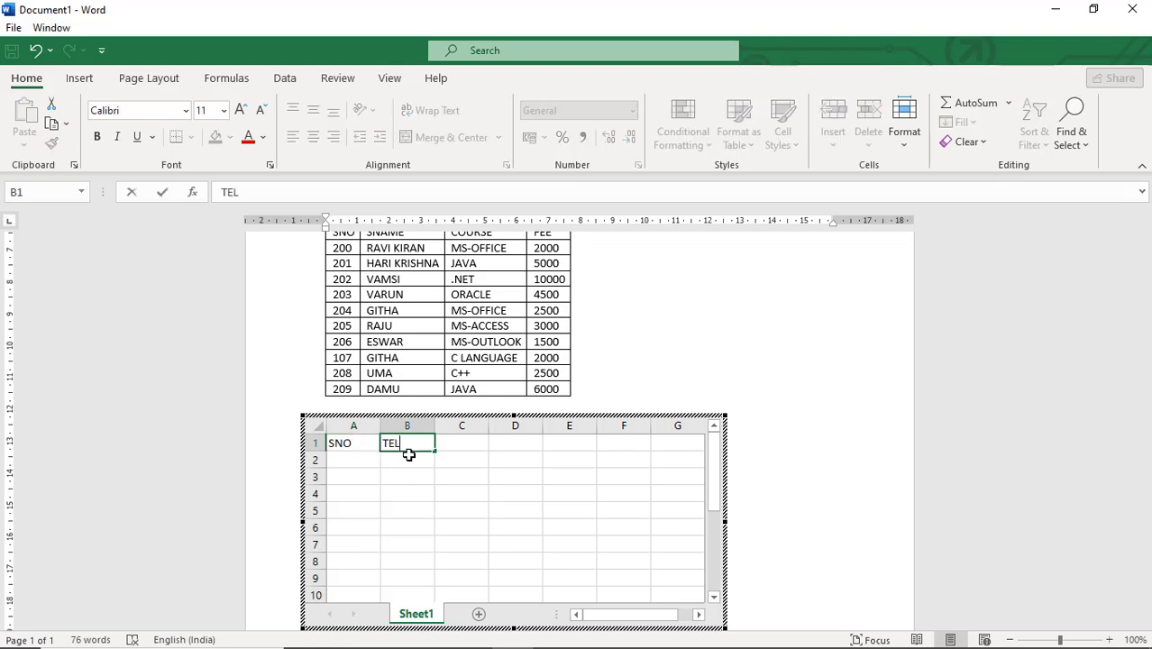
pyautogui.press('Tab')
pyautogui.press('Left')
pyautogui.press('Left')
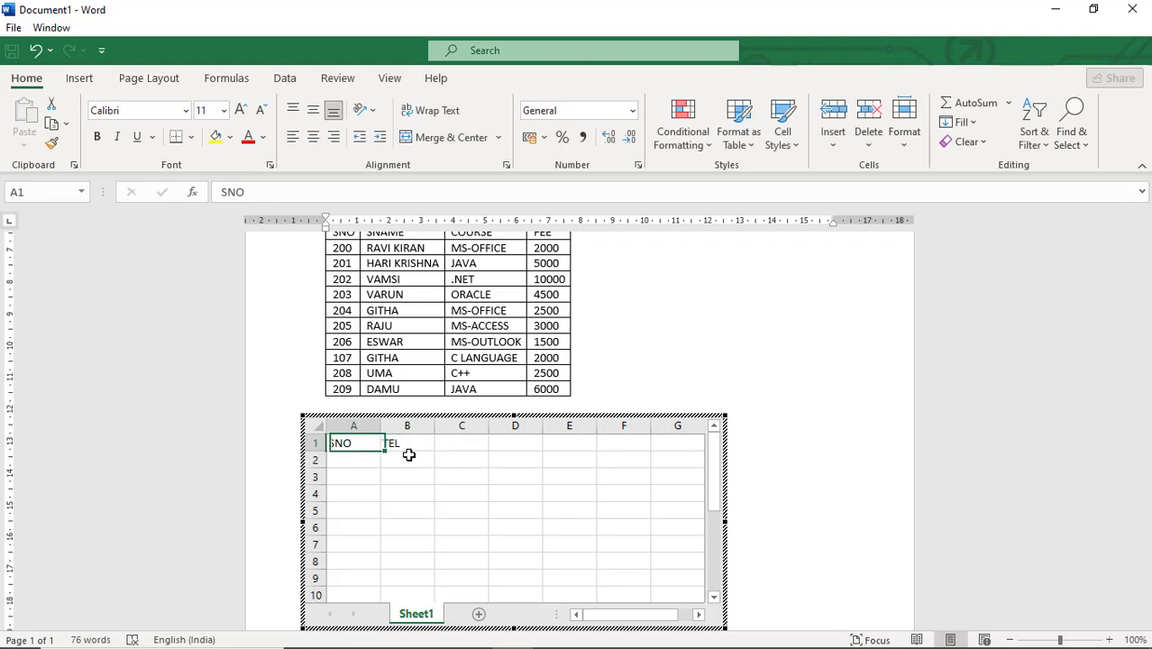
pyautogui.press('Right')
pyautogui.write('EN')
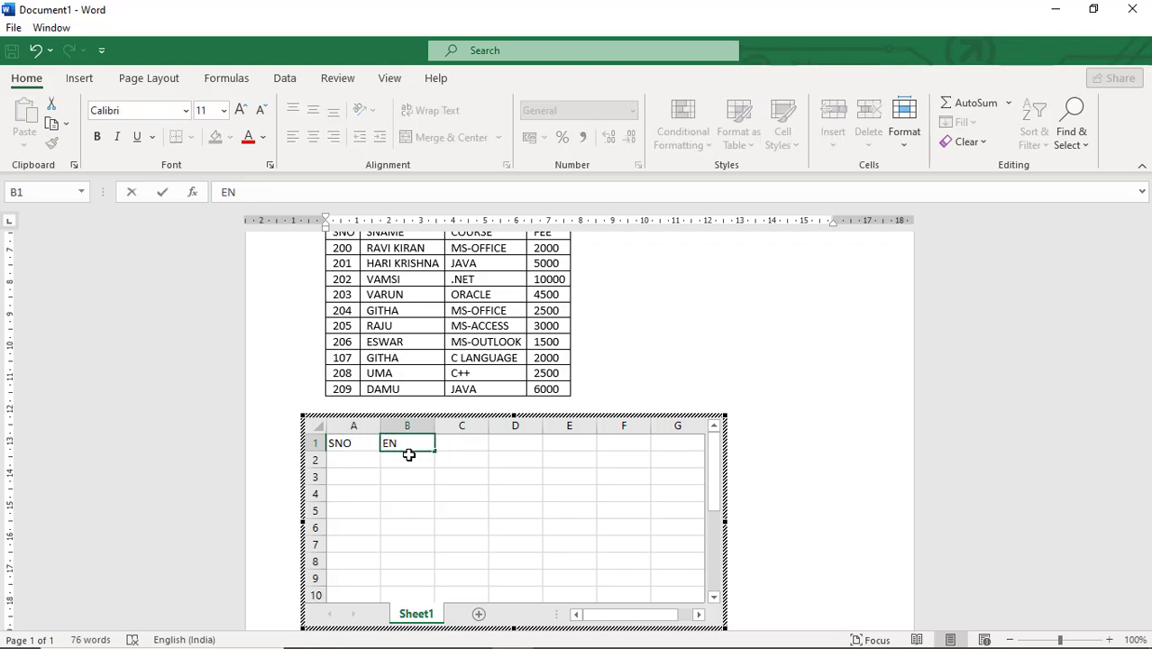
pyautogui.write('G')
pyautogui.press('Tab')
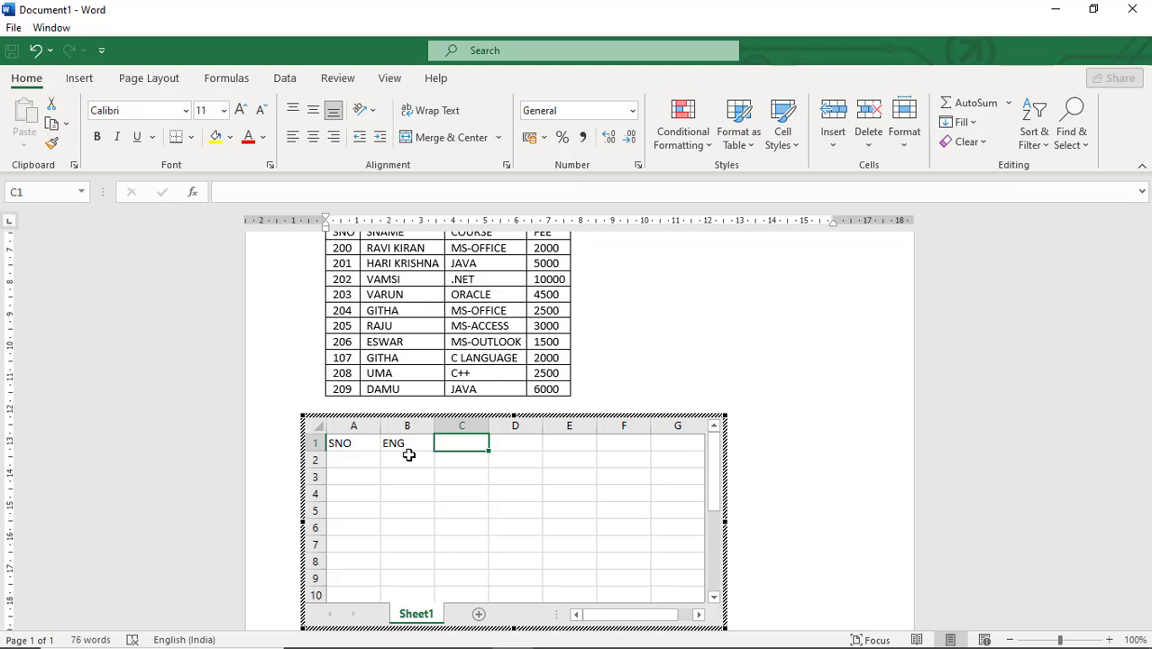
pyautogui.write('SOC')
pyautogui.press('Tab')
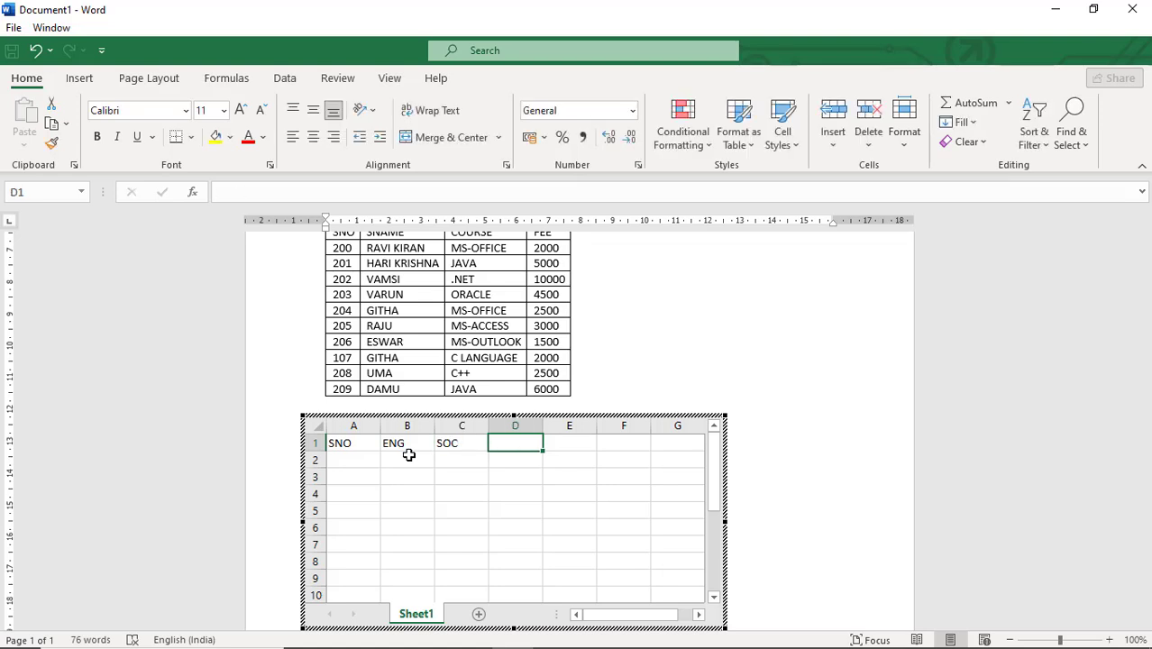
pyautogui.write('MAT')
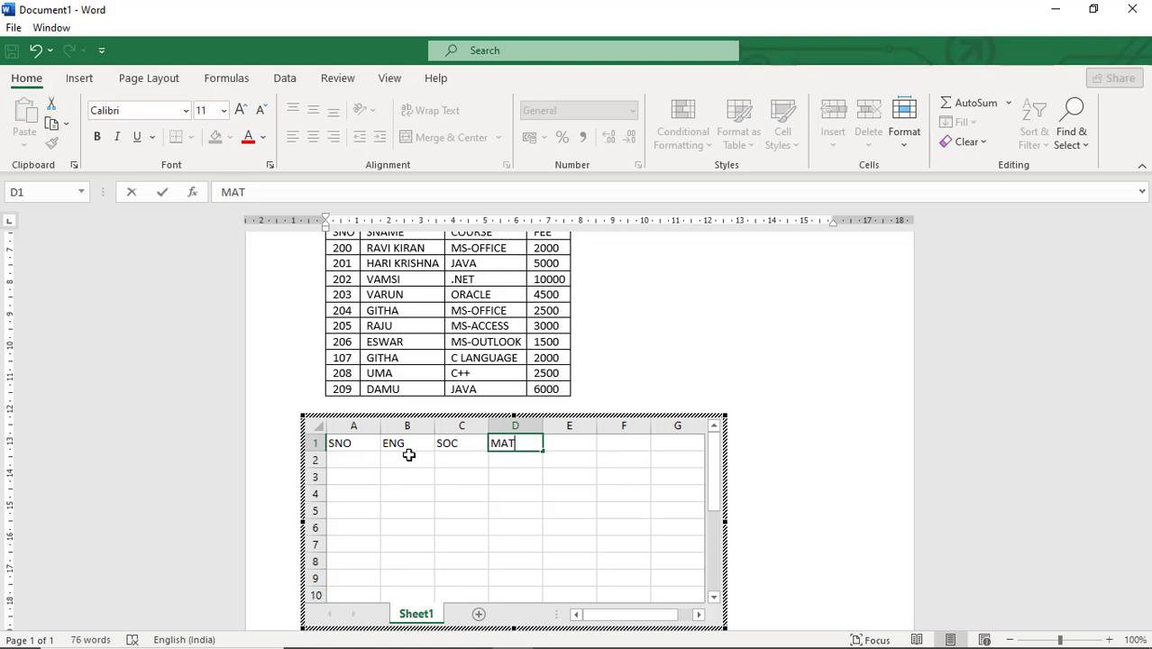
# Add the headings TOTAL and AVG after MAT in the first row
pyautogui.press('Return')
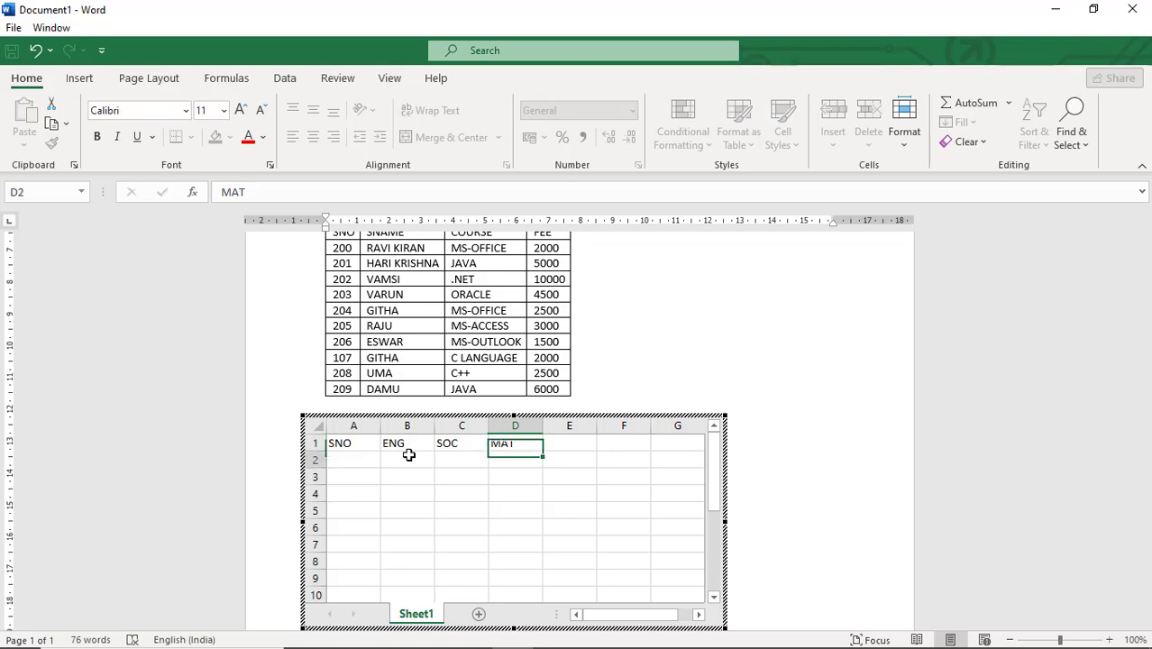
pyautogui.press('Tab')
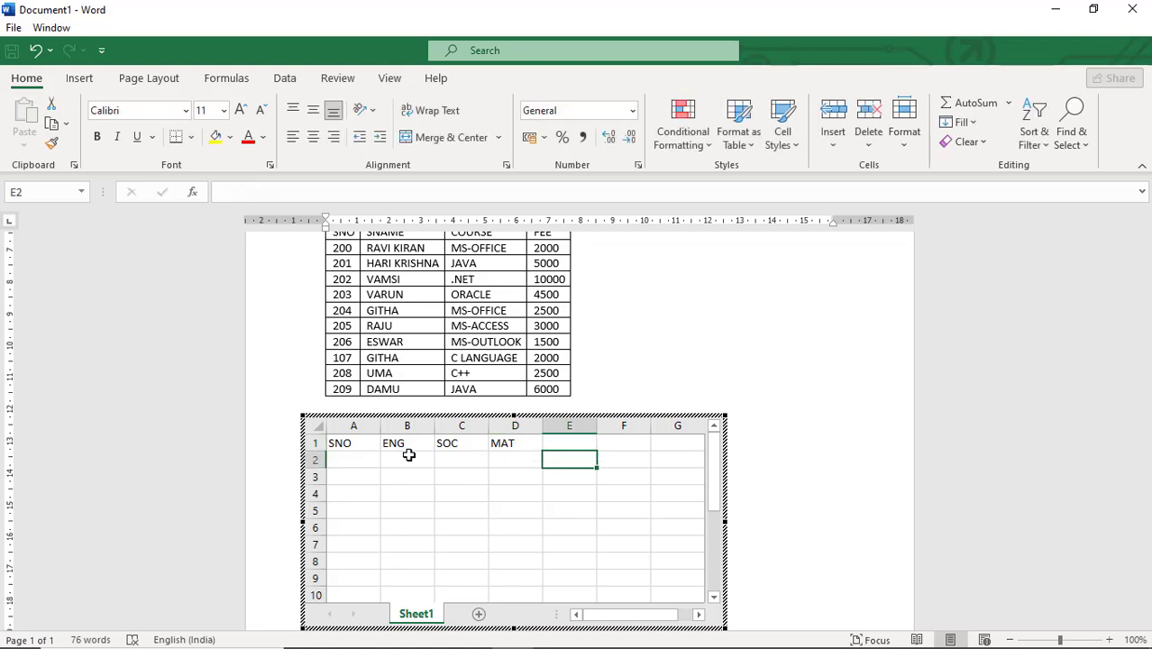
pyautogui.press('Up')
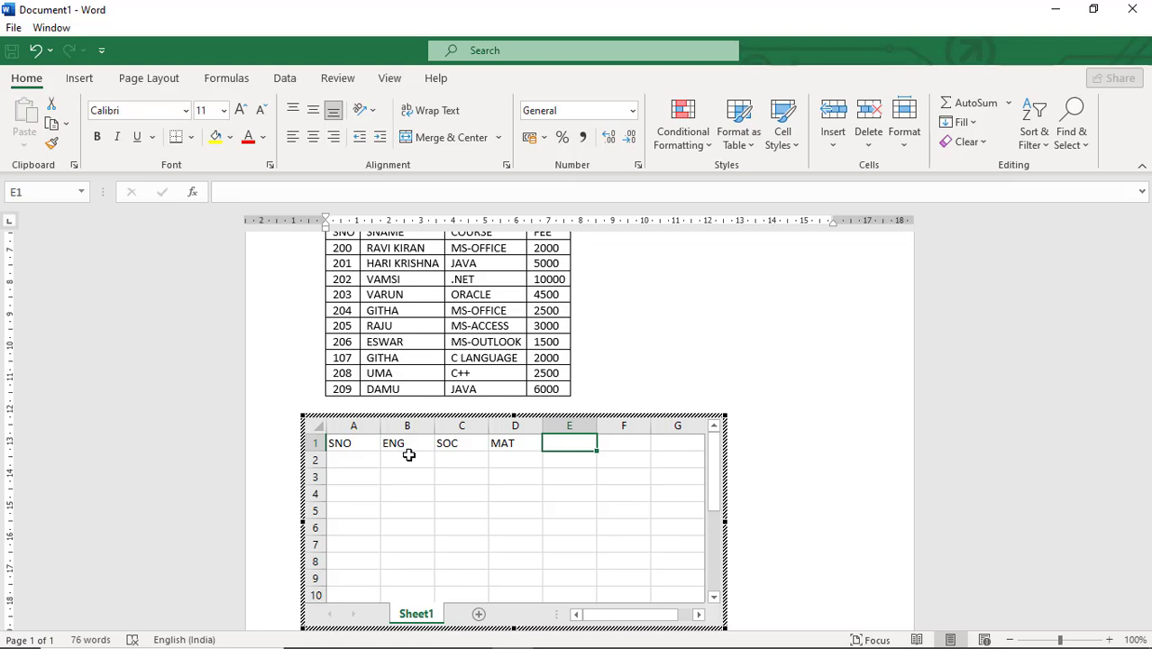
pyautogui.press('F2')
pyautogui.write('TOTAL')
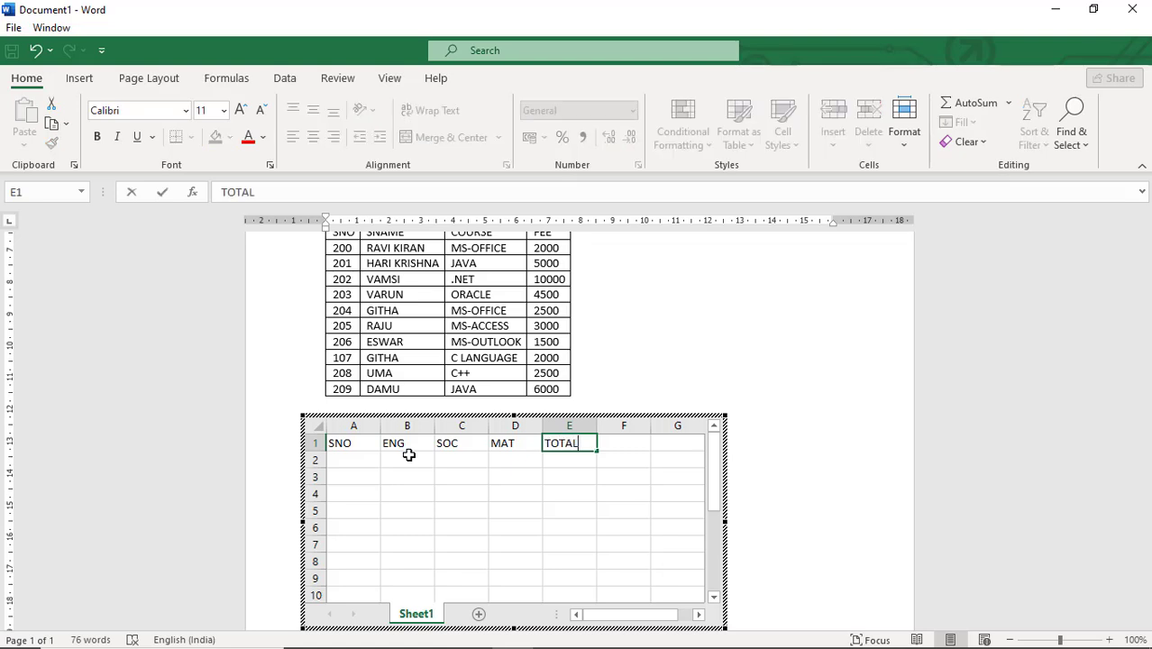
pyautogui.press('Tab')
pyautogui.write('AVG')
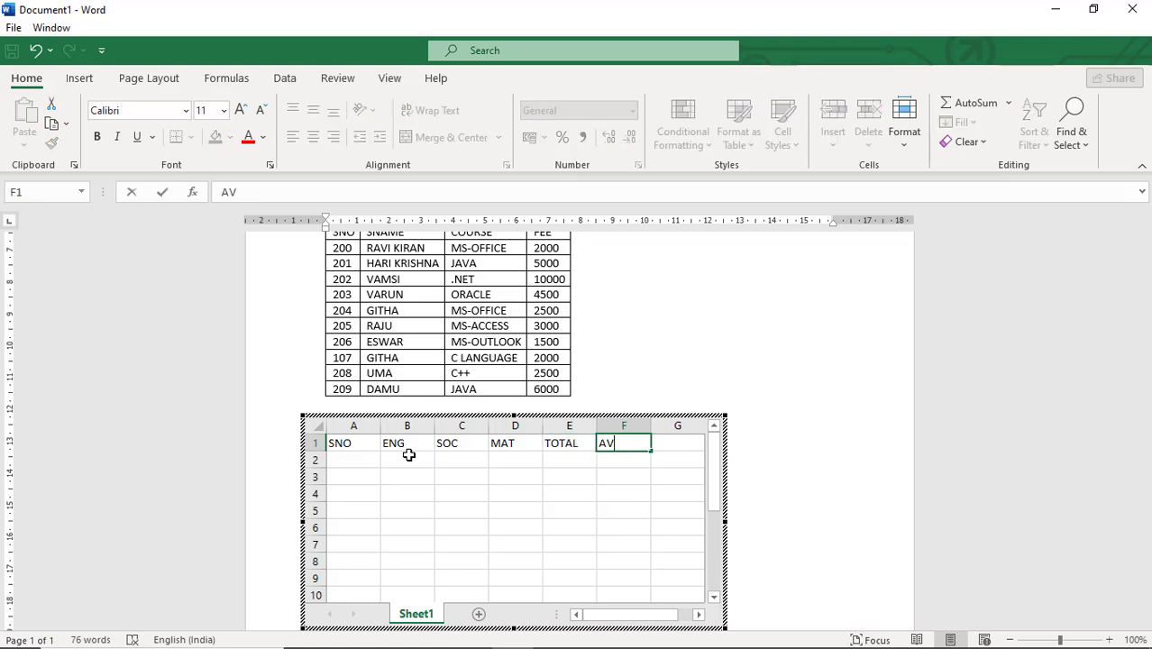
pyautogui.press('Return')
# Enter the serial numbers 200 and 201 in the first two data cells of the SNO column
pyautogui.press('Left')
pyautogui.press('Left')
pyautogui.press('Left')
pyautogui.press('Left')
pyautogui.press('Left')
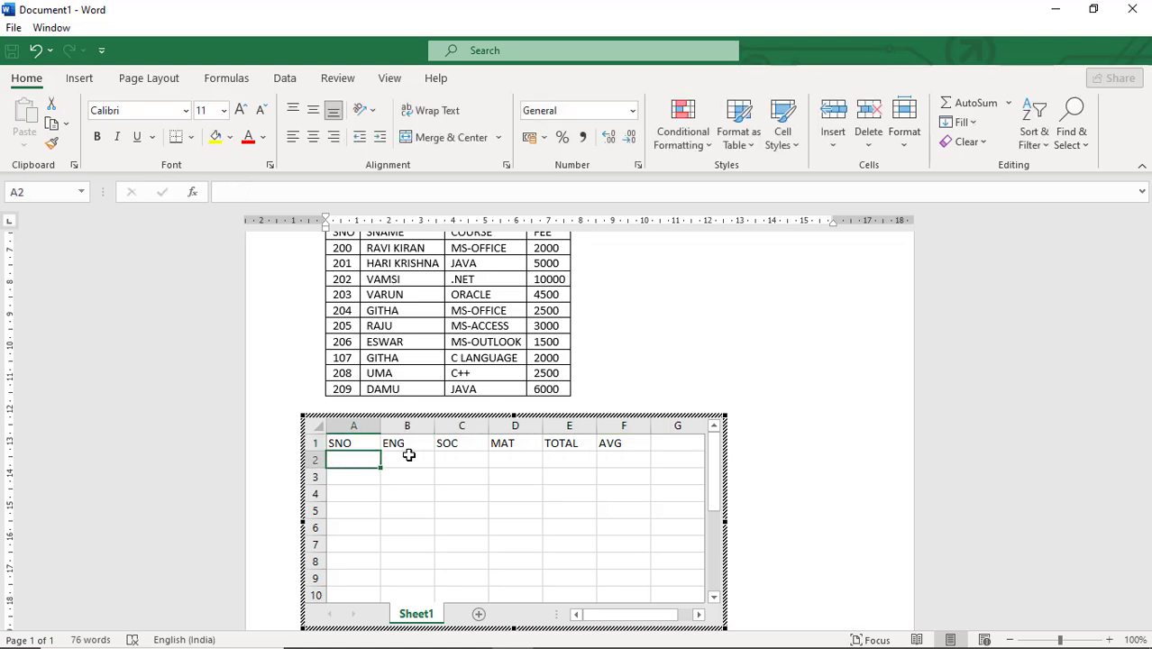
pyautogui.write('202')
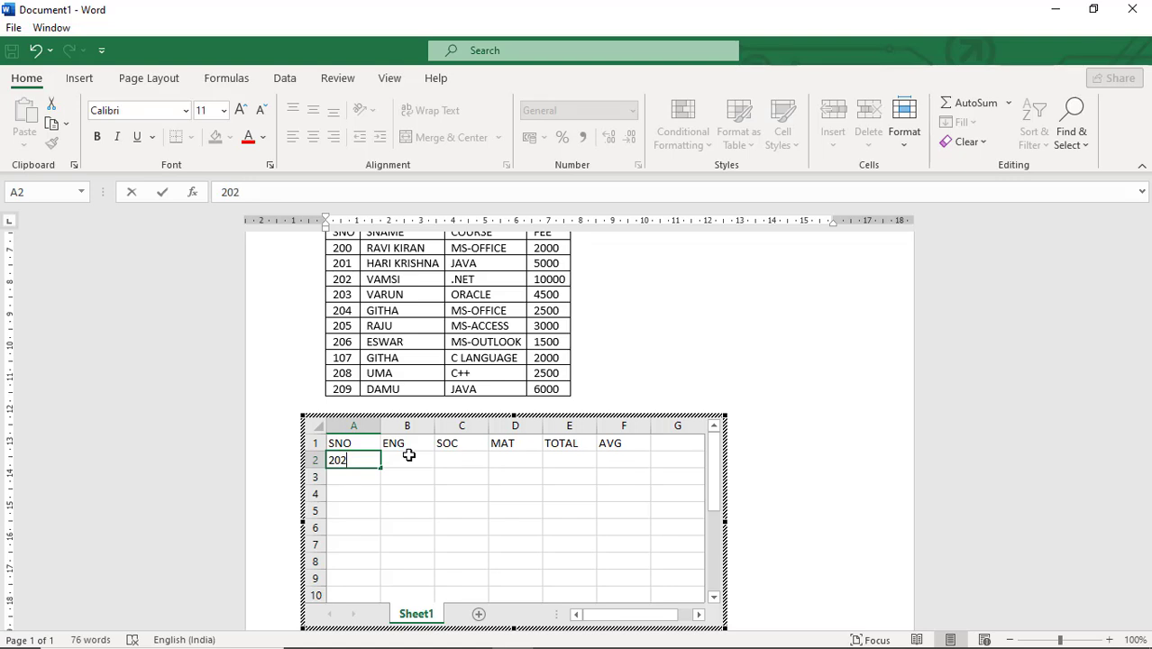
pyautogui.press('BackSpace')
pyautogui.write('0')
pyautogui.press('Return')
pyautogui.write('201')
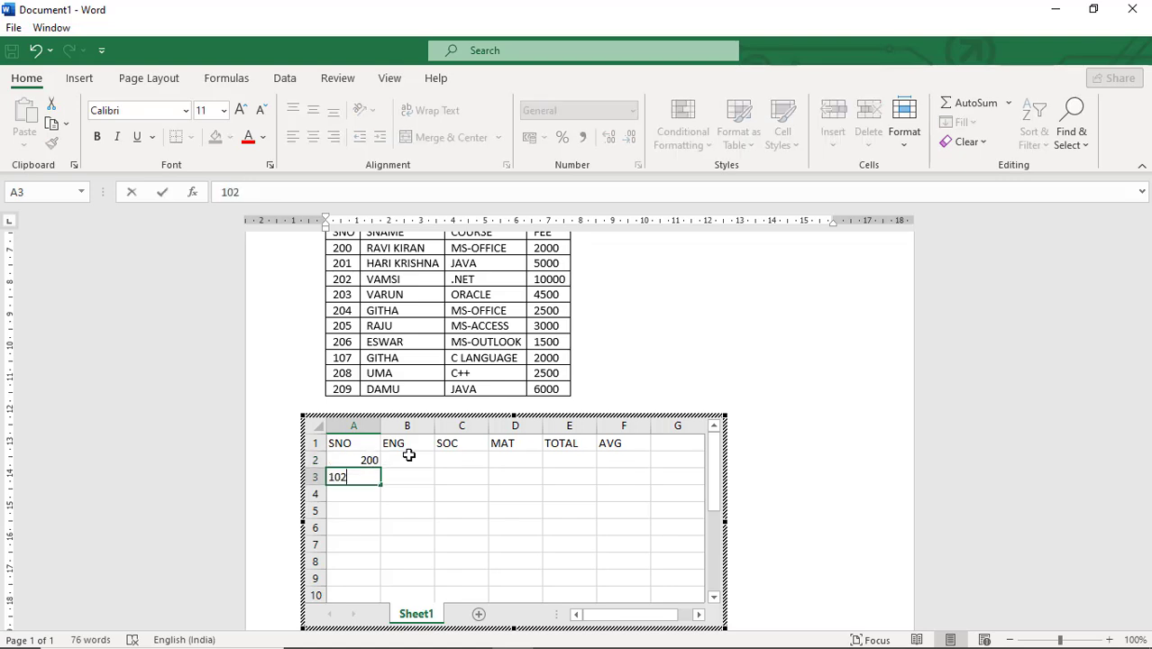
pyautogui.press('BackSpace')
pyautogui.press('BackSpace')
pyautogui.press('BackSpace')
pyautogui.write('201')
pyautogui.press('Return')
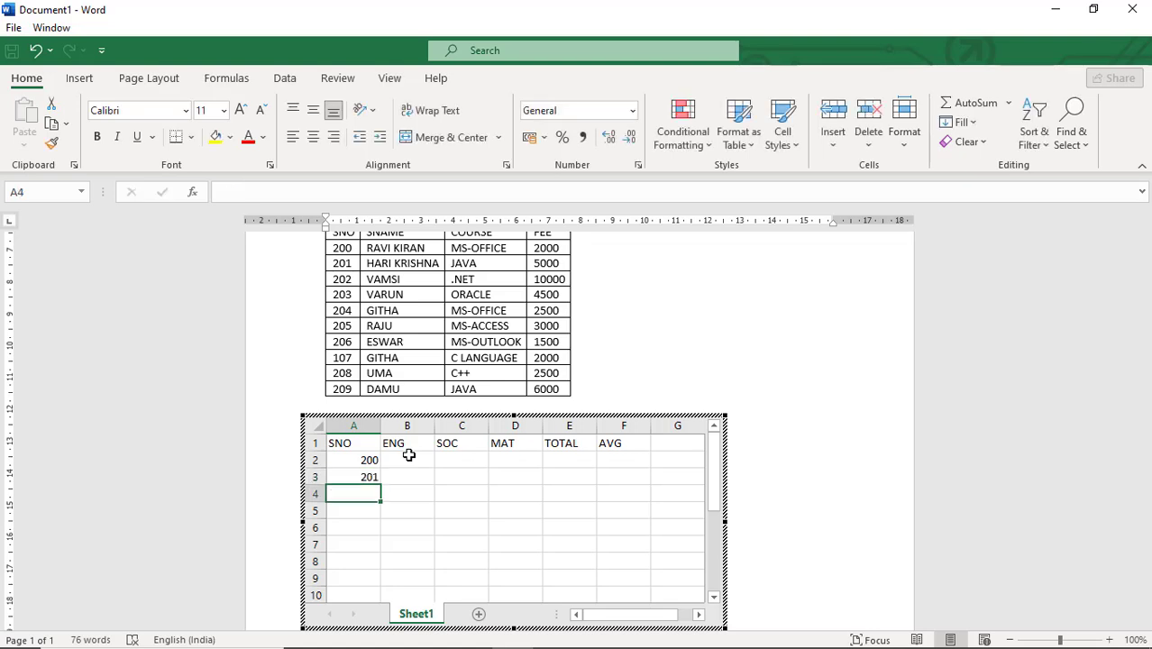
# Select both serial numbers and fill the SNO column down as a series to 209
pyautogui.click(360, 462)
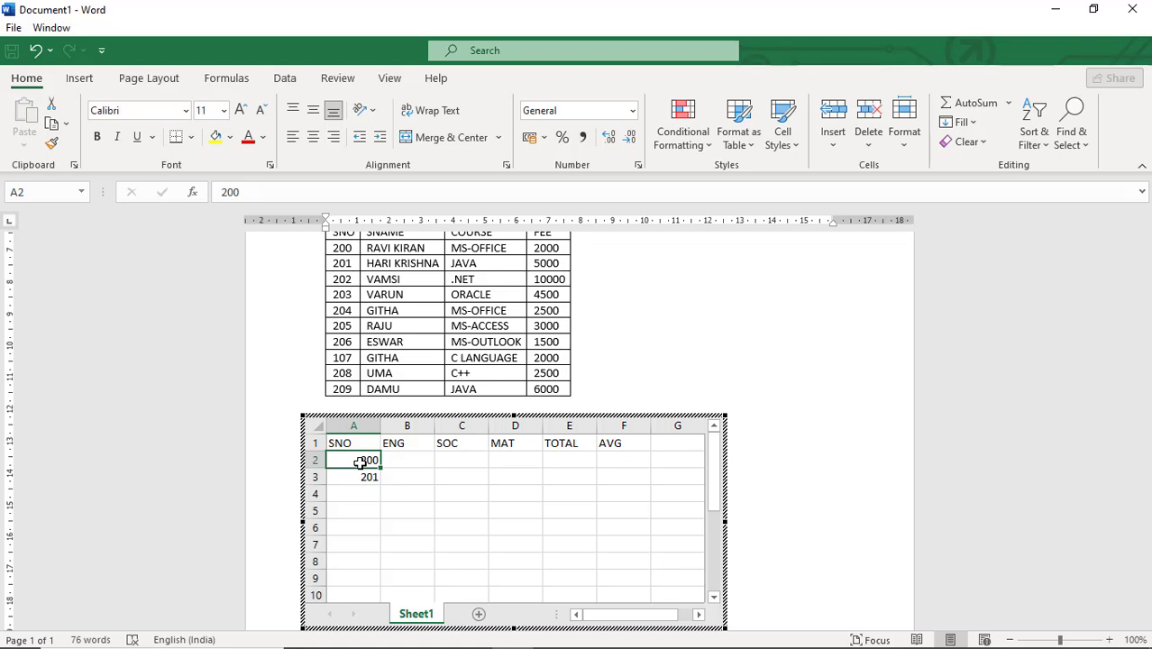
pyautogui.moveTo(359, 462); pyautogui.dragTo(358, 476)
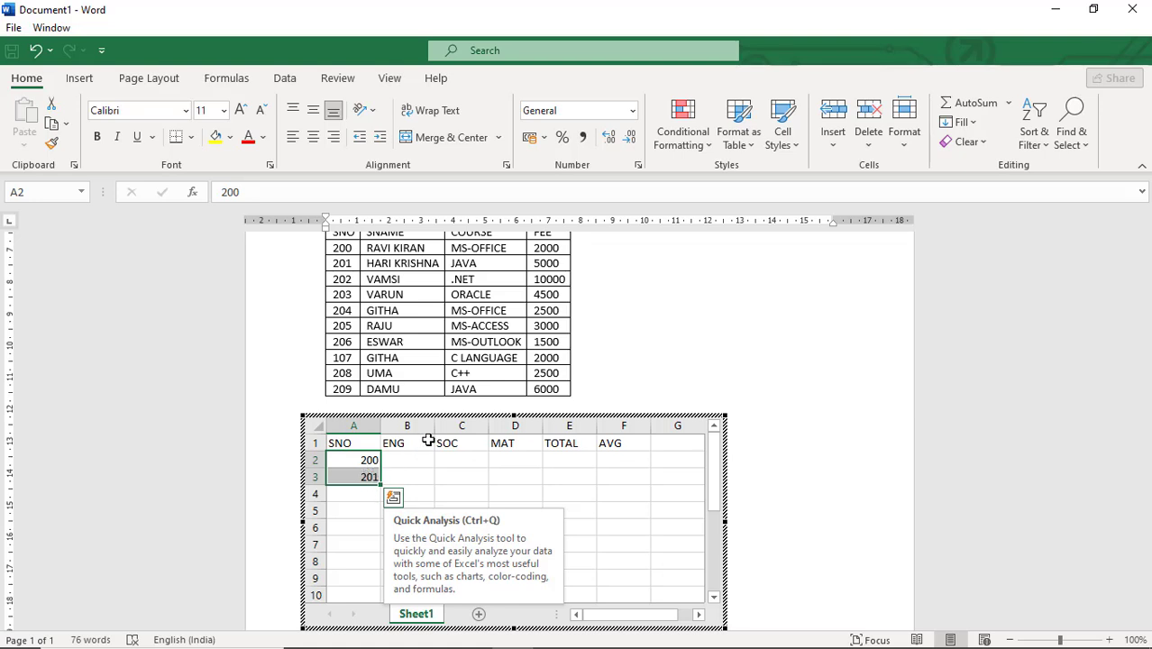
pyautogui.click(352, 459)
pyautogui.moveTo(351, 459); pyautogui.dragTo(356, 472)
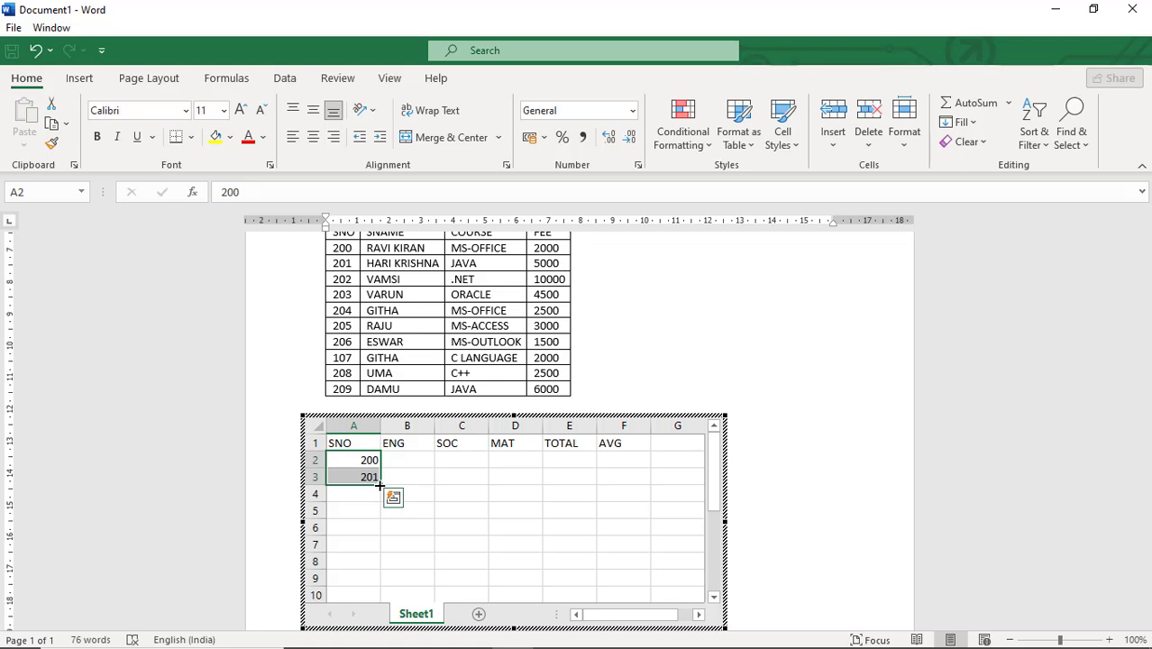
pyautogui.moveTo(380, 487); pyautogui.dragTo(382, 546)
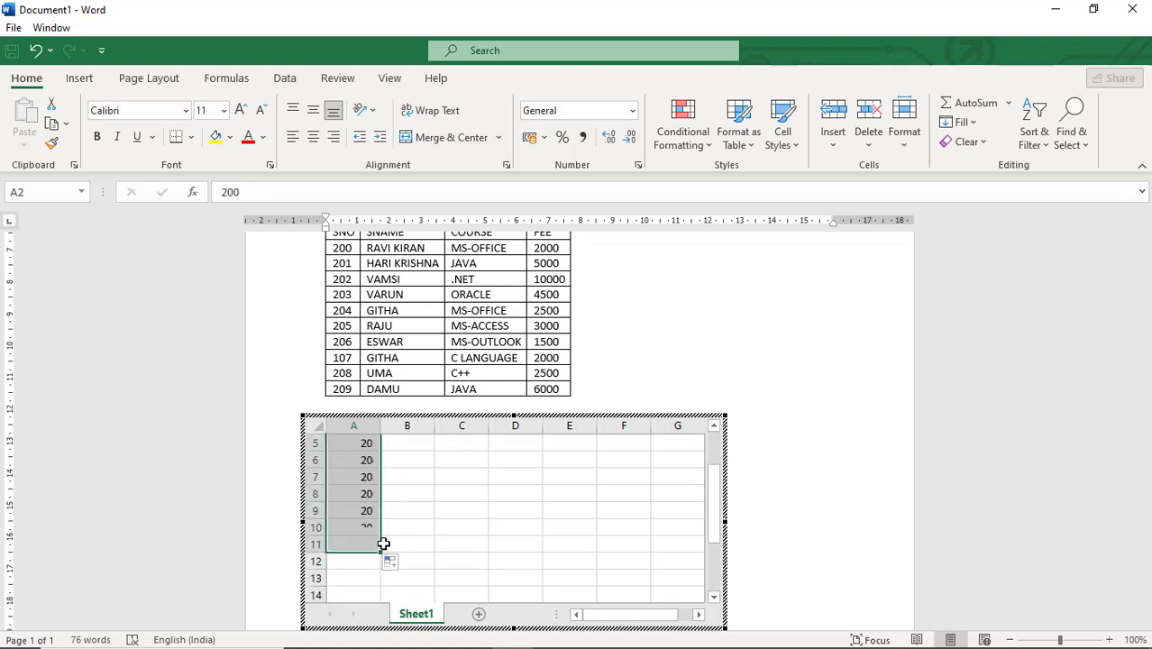
# Enter the ENG marks 45, 67, 45, 34 and 67 for the first five students
pyautogui.scroll(2, 440, 522)
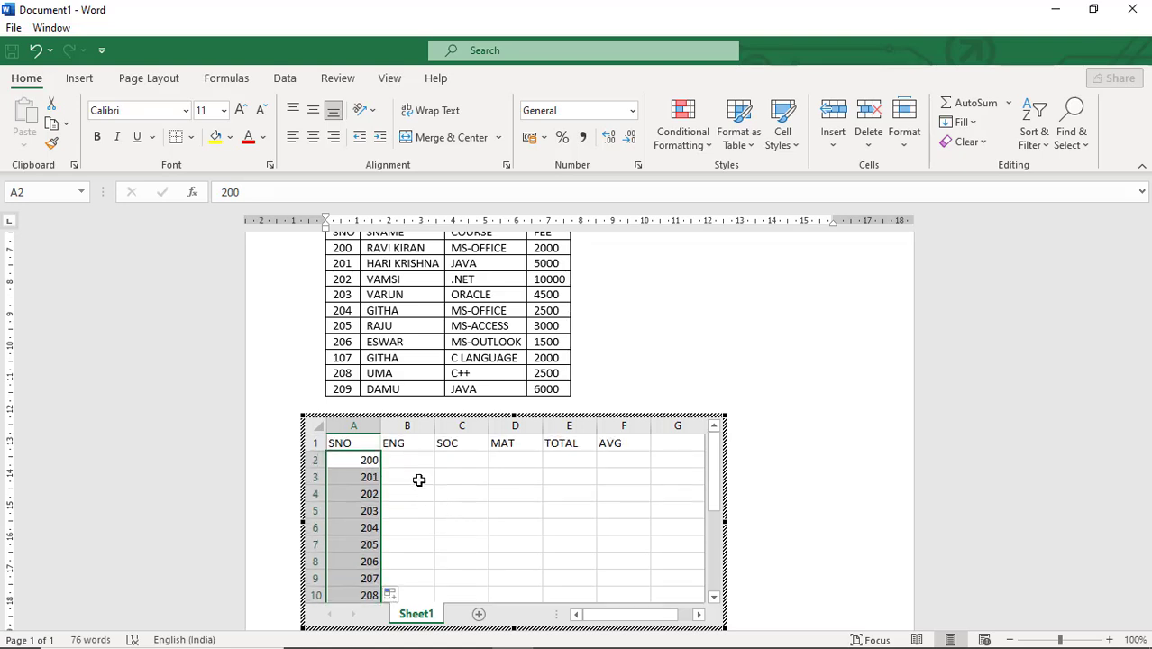
pyautogui.click(412, 461)
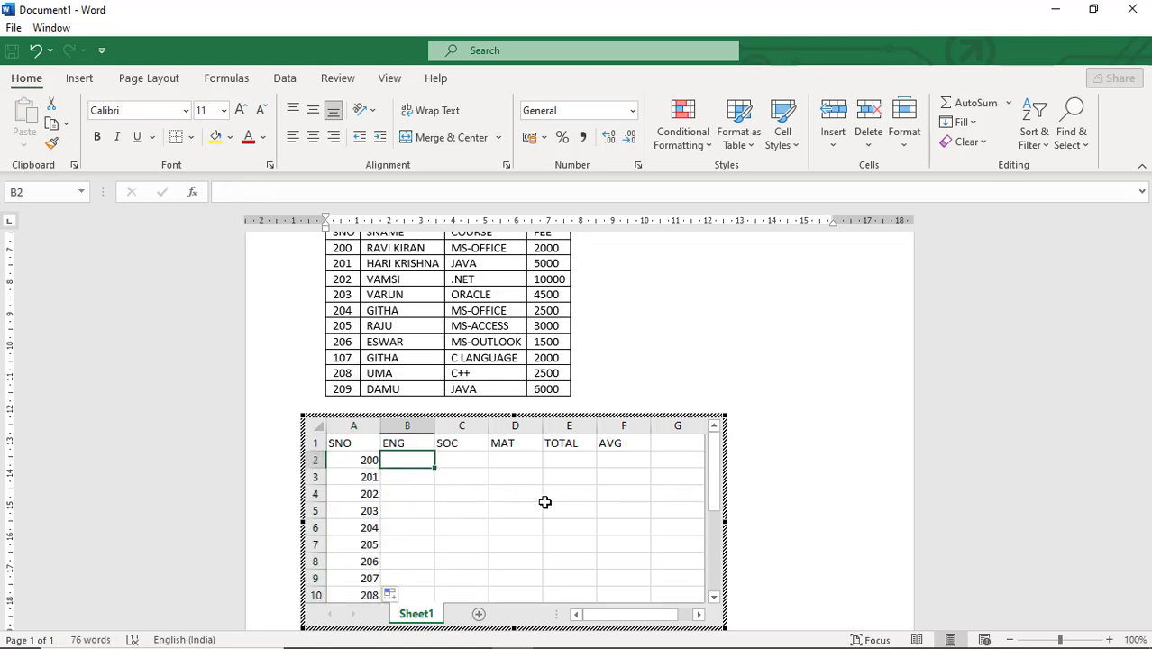
pyautogui.write('45')
pyautogui.press('Return')
pyautogui.write('67')
pyautogui.press('Return')
pyautogui.write('4')
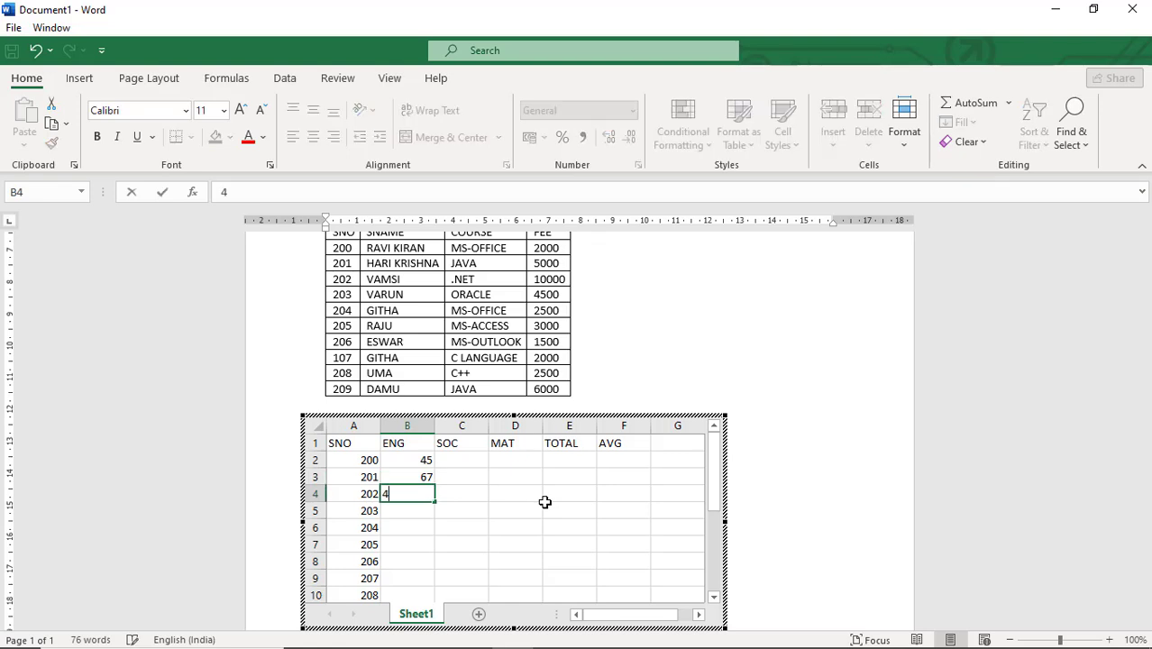
pyautogui.write('5')
pyautogui.press('Return')
pyautogui.write('34')
pyautogui.press('Return')
pyautogui.write('67')
pyautogui.press('Return')
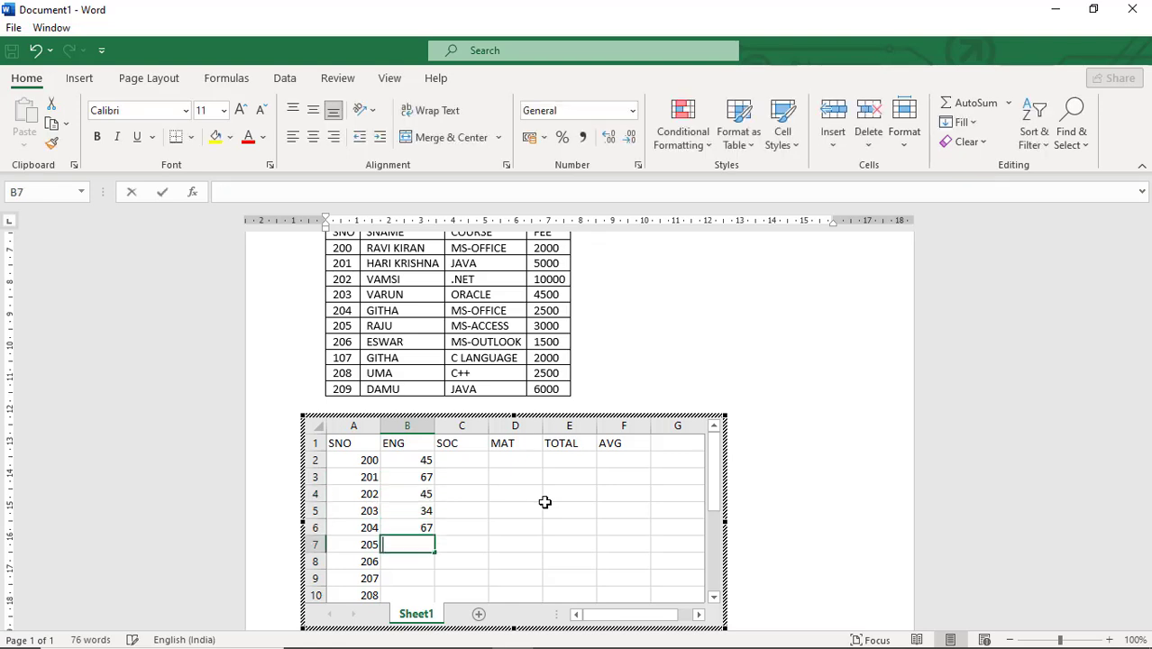
# Enter the remaining ENG marks 4, 34, 67, 45 and 34 down to the last student row
pyautogui.write('4')
pyautogui.press('Return')
pyautogui.write('34')
pyautogui.press('Return')
pyautogui.write('5')
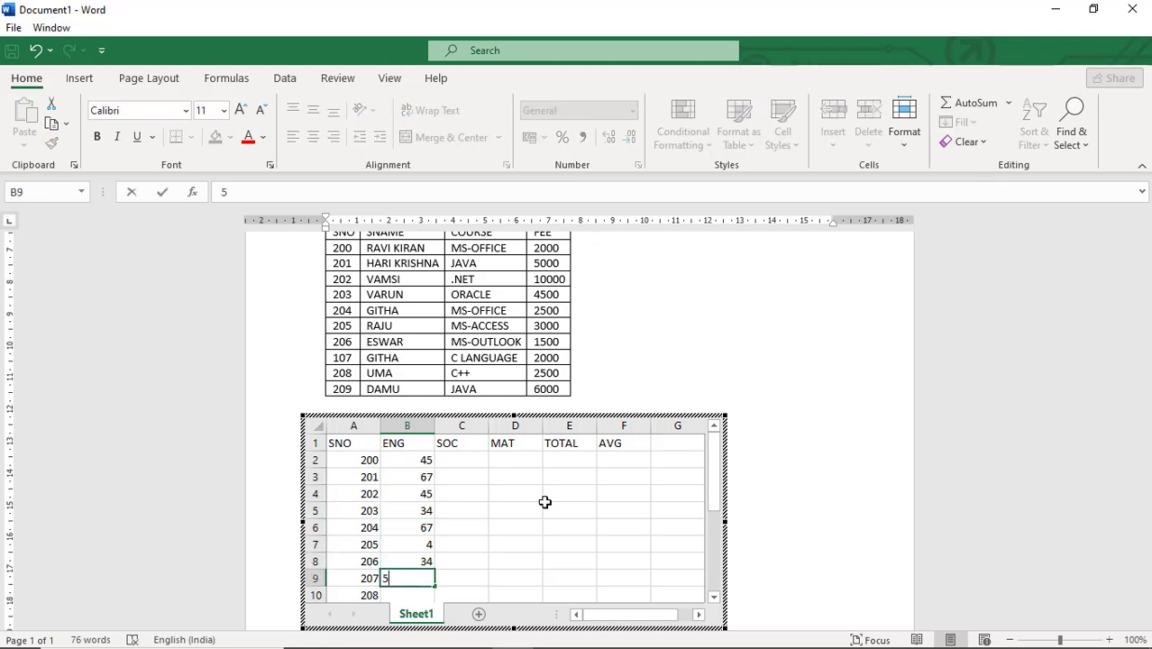
pyautogui.write('65')
pyautogui.press('Return')
pyautogui.write('4')
pyautogui.press('Return')
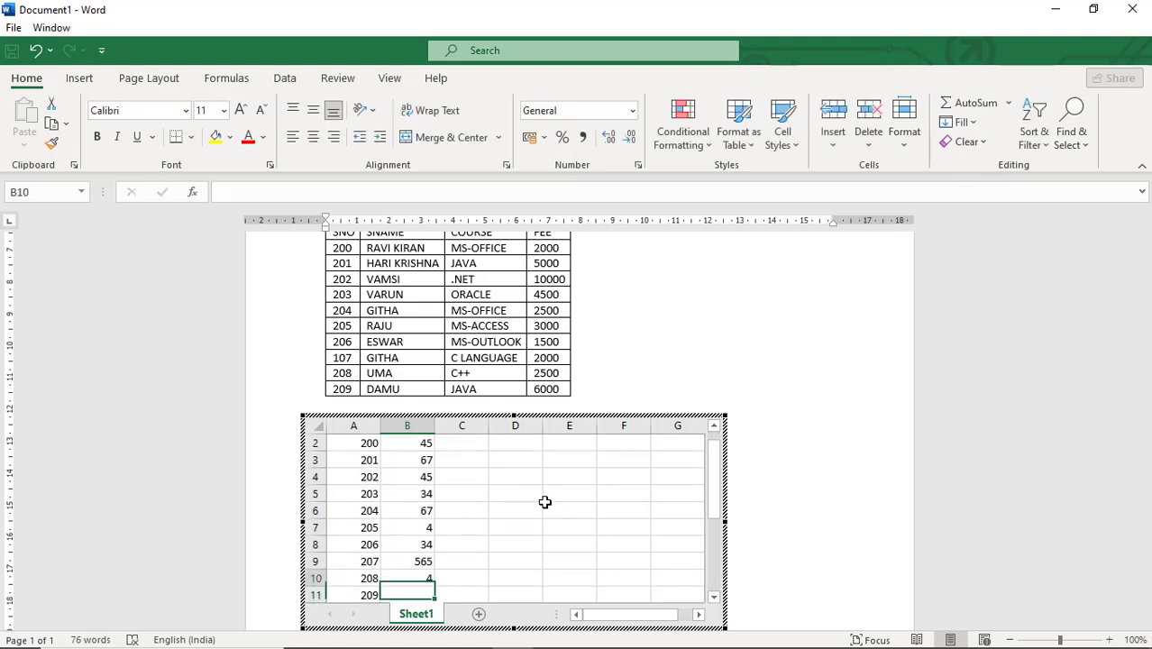
pyautogui.press('Up')
pyautogui.press('Up')
pyautogui.write('67')
pyautogui.press('Return')
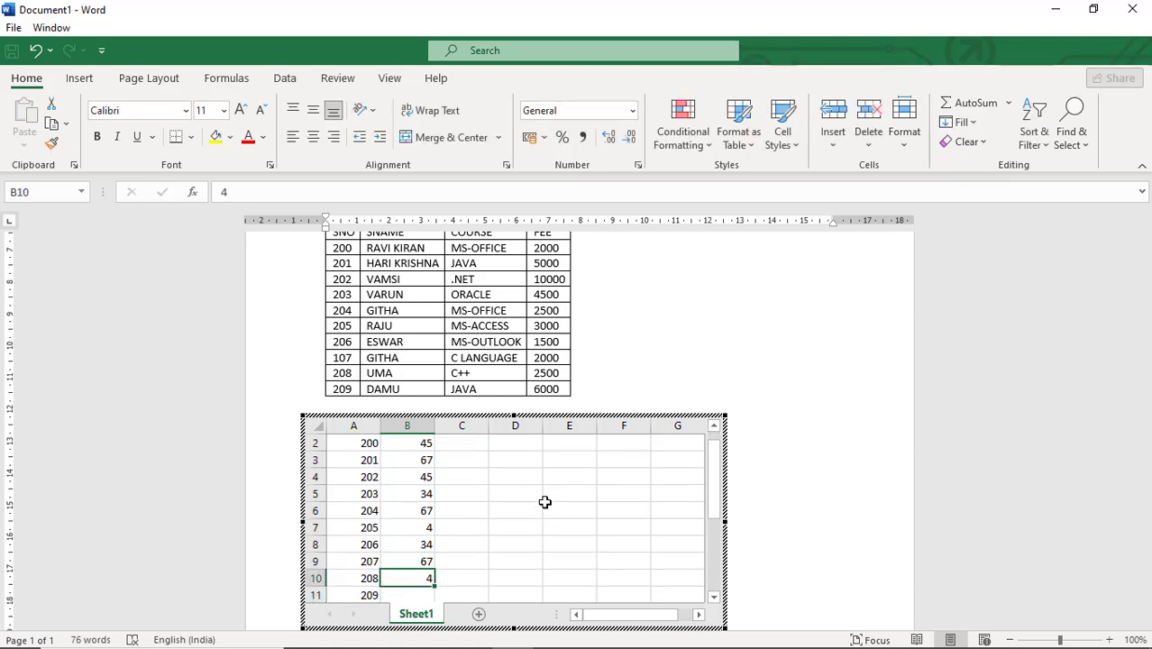
pyautogui.write('45')
pyautogui.press('Return')
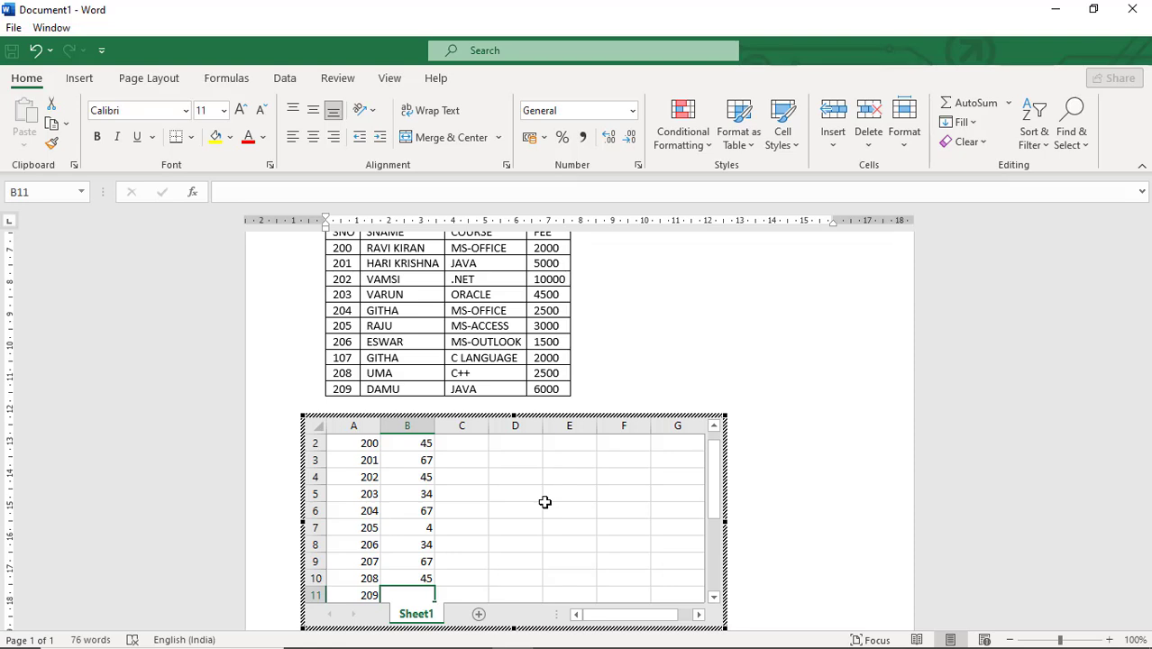
pyautogui.write('34')
pyautogui.press('Tab')
# Enter the SOC marks 67, 67, 56, 67, 34, 56, 6, 34, 56 and 45, working upward from the last row
pyautogui.write('45')
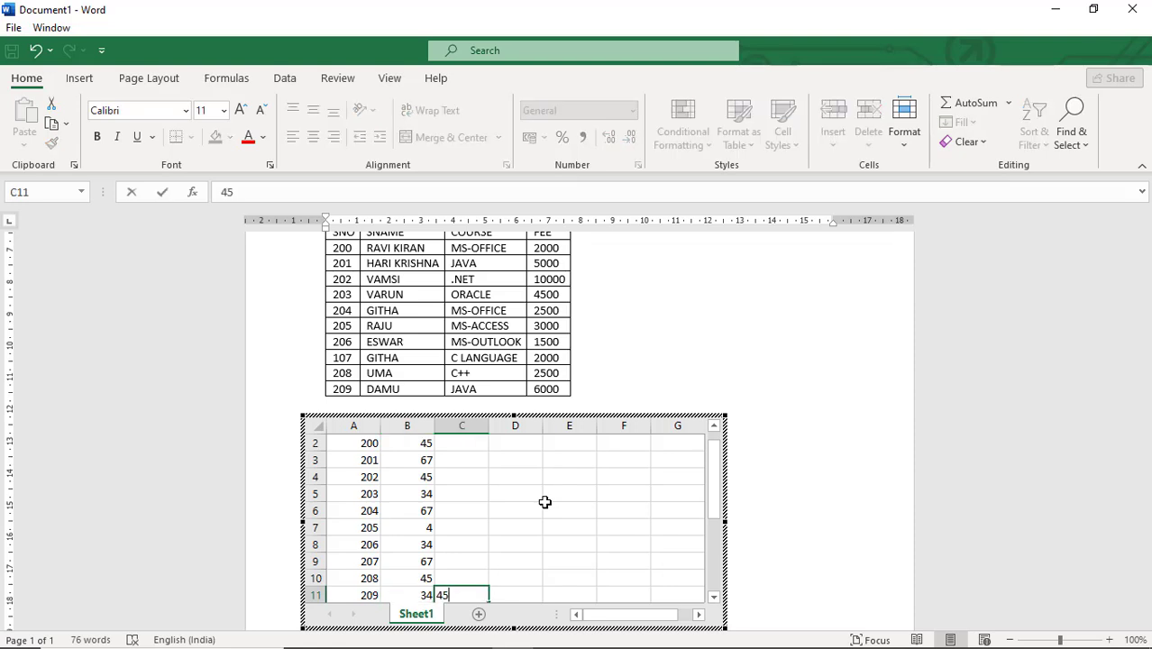
pyautogui.press('Up')
pyautogui.write('56')
pyautogui.press('Up')
pyautogui.write('34')
pyautogui.press('Up')
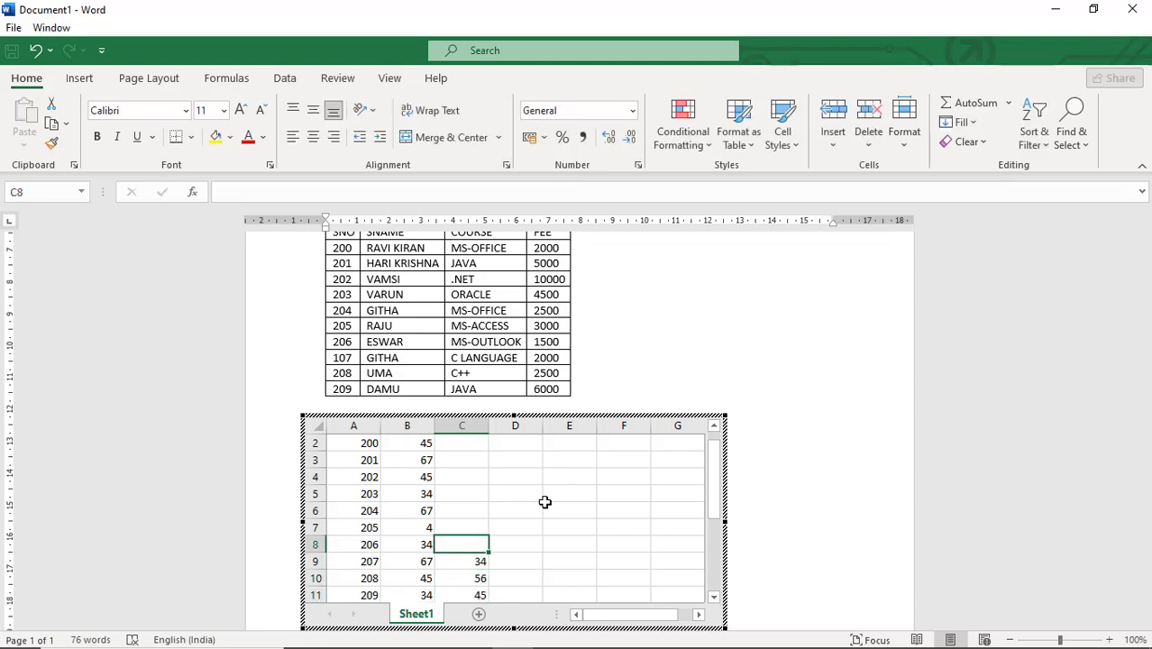
pyautogui.write('6')
pyautogui.press('Up')
pyautogui.write('56')
pyautogui.press('Up')
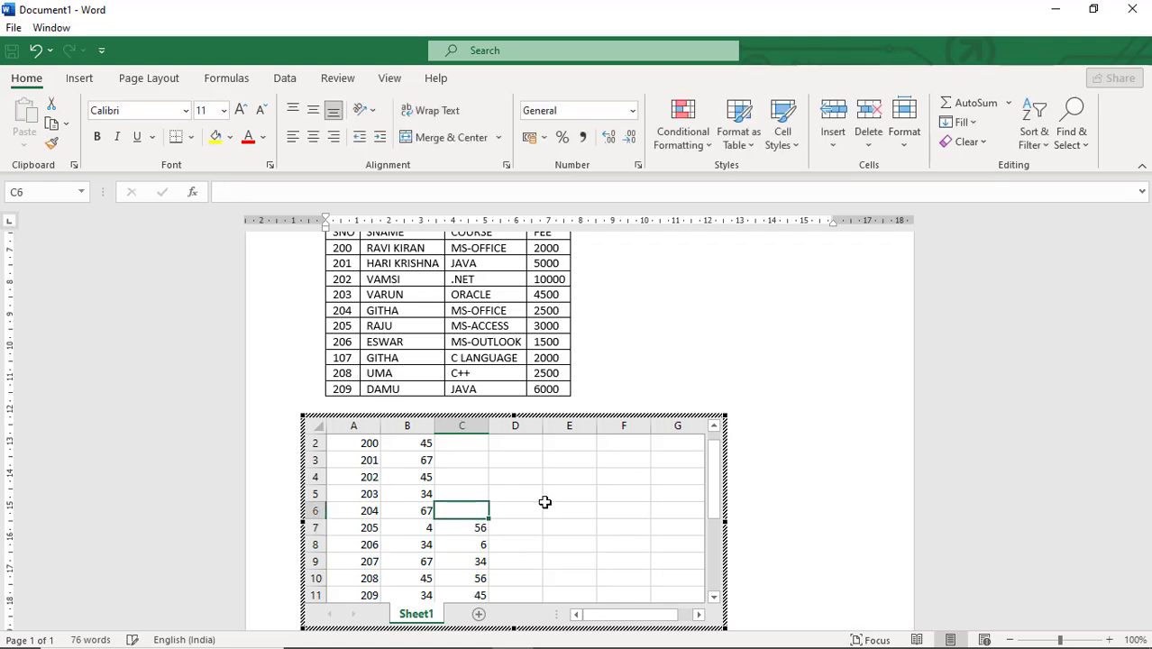
pyautogui.write('34')
pyautogui.press('Up')
pyautogui.write('67')
pyautogui.hotkey('ctrl', 'Return')
pyautogui.press('Up')
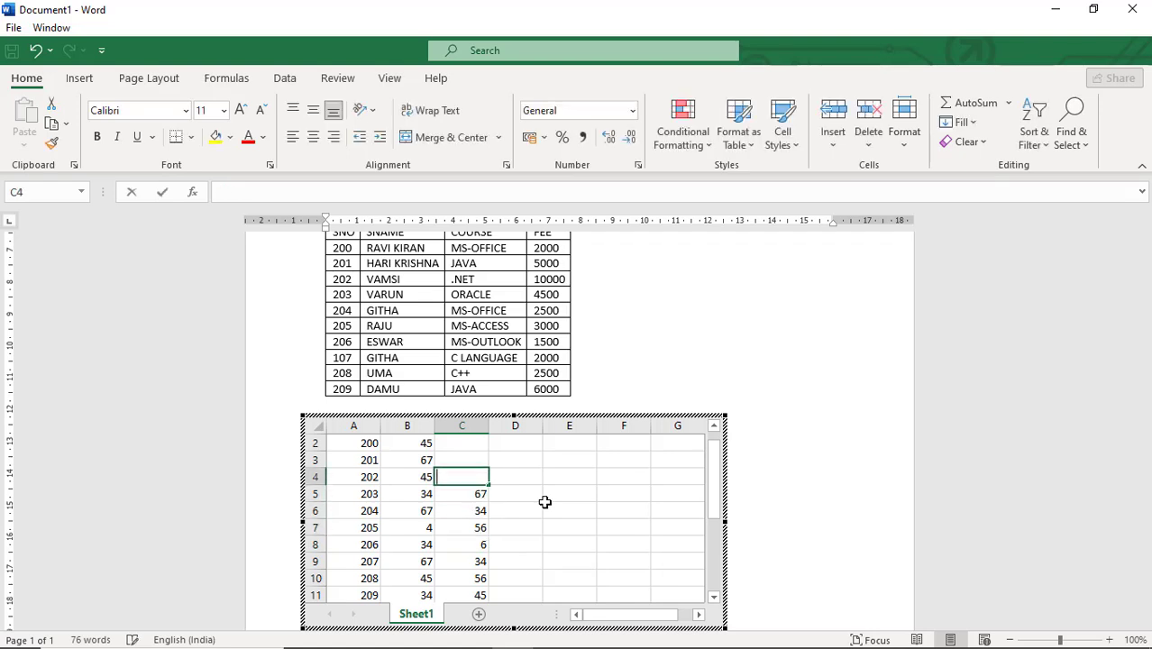
pyautogui.write('56')
pyautogui.press('Up')
pyautogui.write('67')
pyautogui.hotkey('ctrl', 'Return')
pyautogui.press('Up')
pyautogui.write('67')
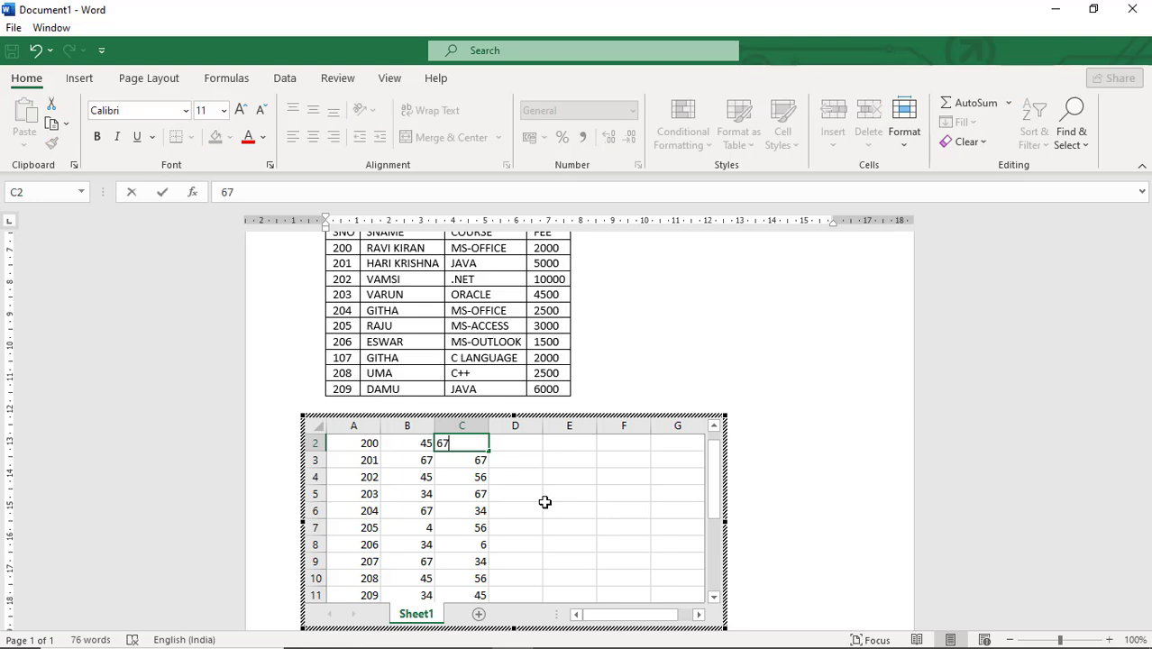
pyautogui.press('Up')
# Enter the MAT marks 45, 67, 77, 23, 56, 78, 89, 56, 4 and 45 for all ten students
pyautogui.press('Right')
pyautogui.press('Down')
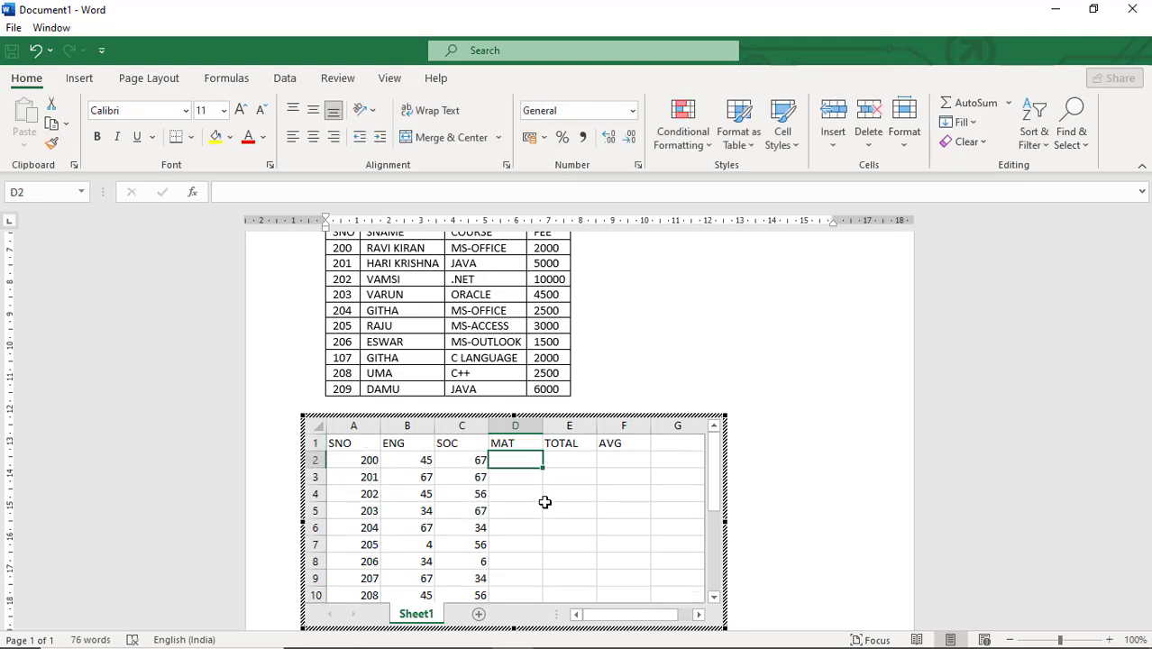
pyautogui.write('45')
pyautogui.press('Return')
pyautogui.write('232')
pyautogui.press('Return')
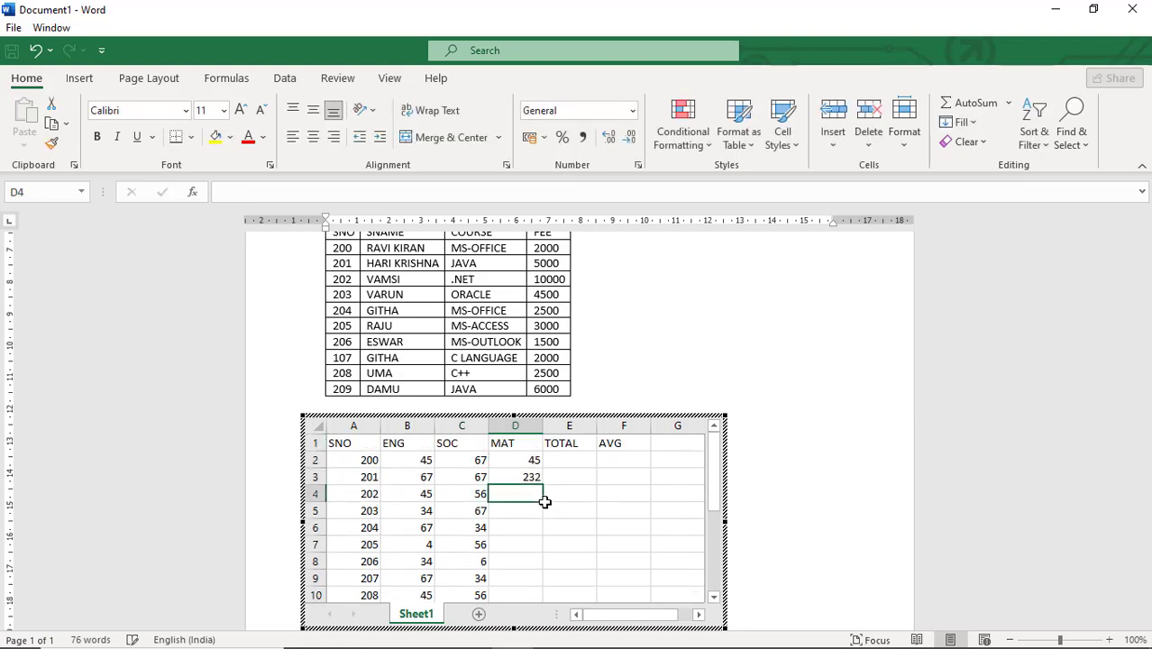
pyautogui.press('Up')
pyautogui.write('67')
pyautogui.press('Return')
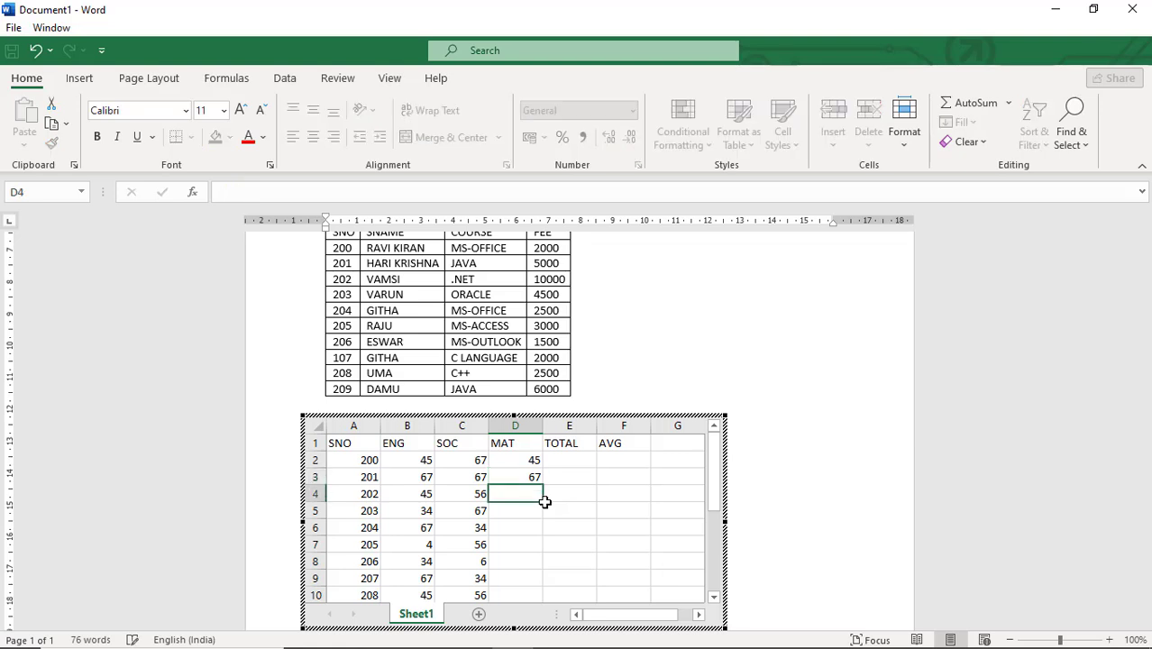
pyautogui.write('778')
pyautogui.press('BackSpace')
pyautogui.press('Return')
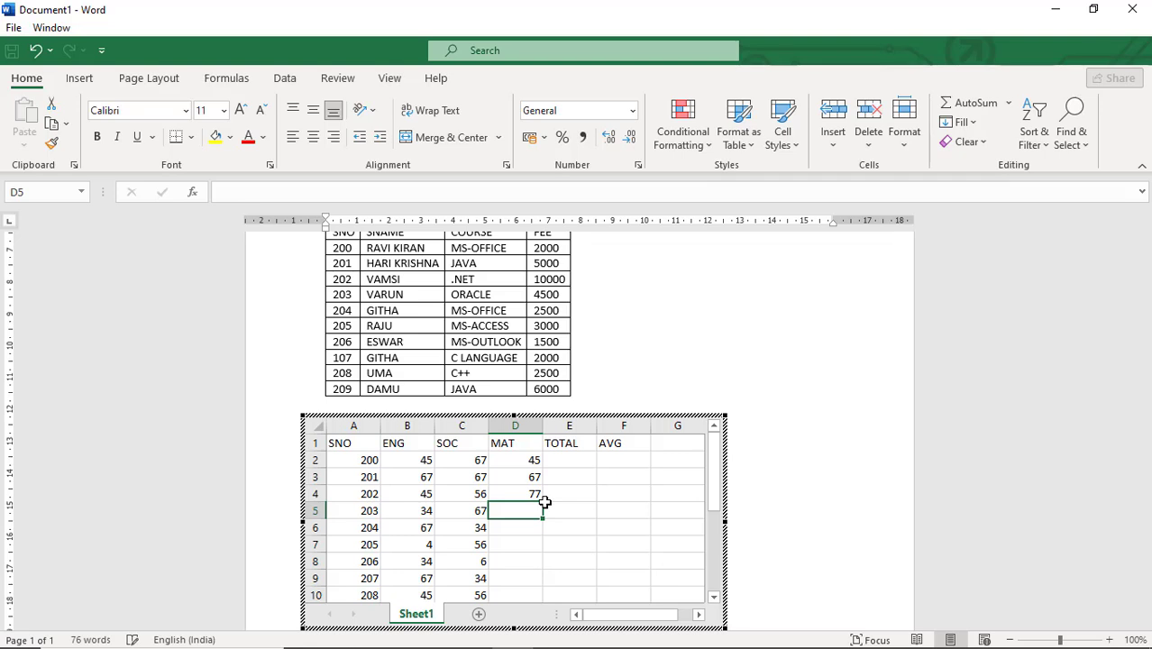
pyautogui.write('23')
pyautogui.press('Return')
pyautogui.write('56')
pyautogui.press('Return')
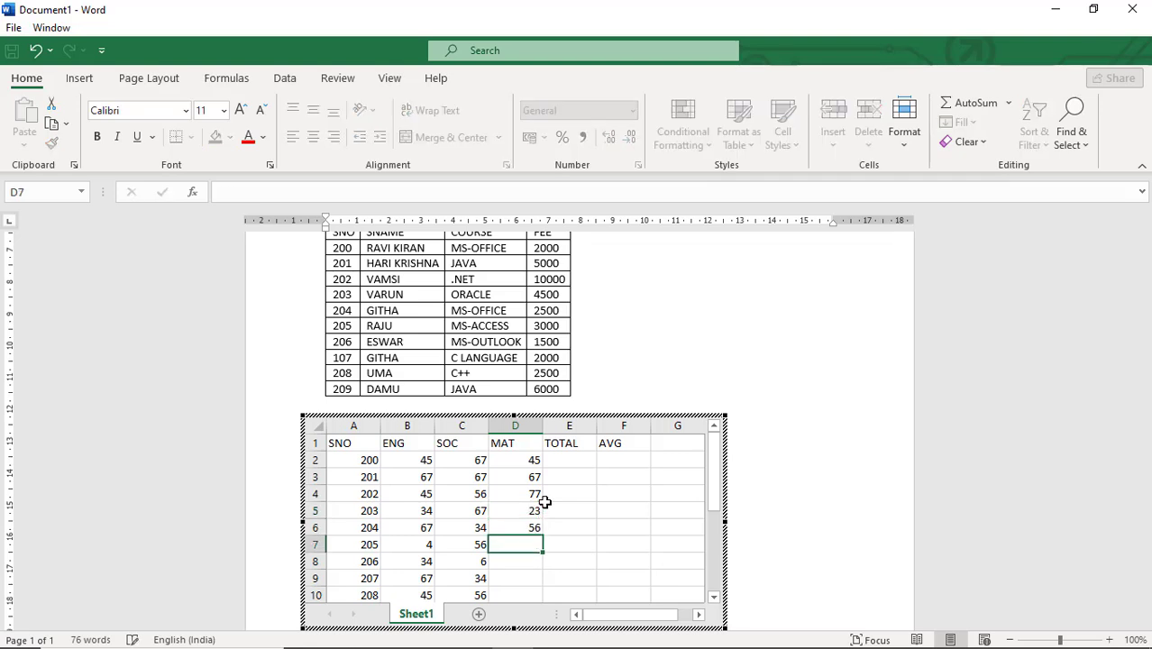
pyautogui.write('78')
pyautogui.press('Return')
pyautogui.write('89')
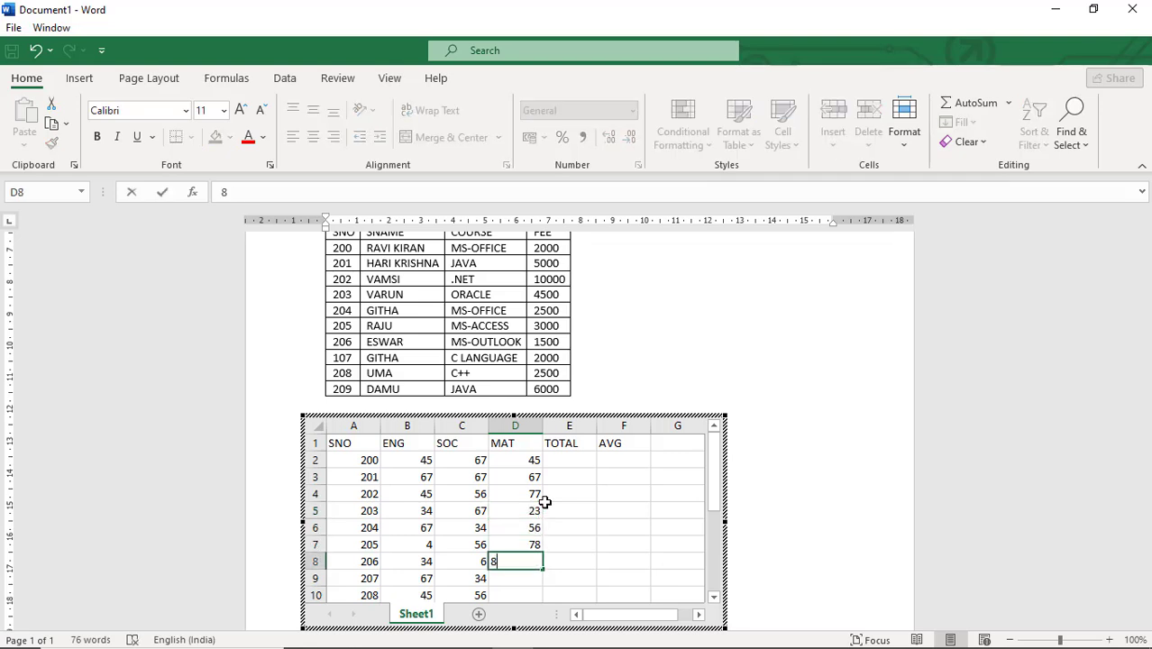
pyautogui.press('Return')
pyautogui.write('56')
pyautogui.press('Return')
pyautogui.write('4')
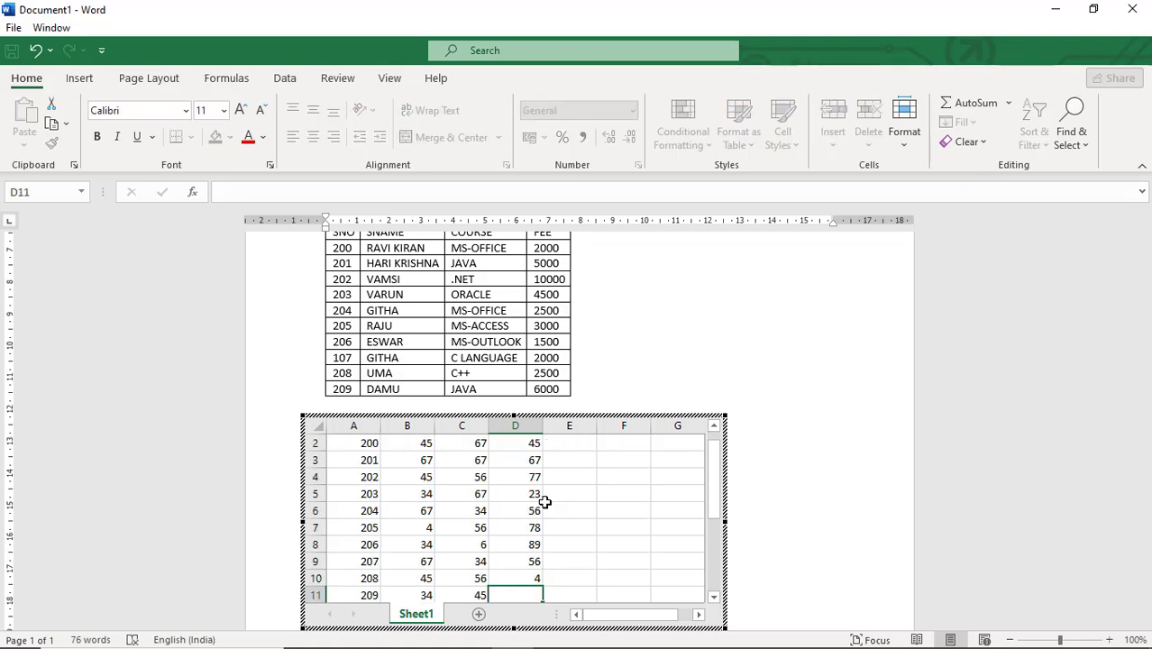
pyautogui.press('Return')
pyautogui.write('45')
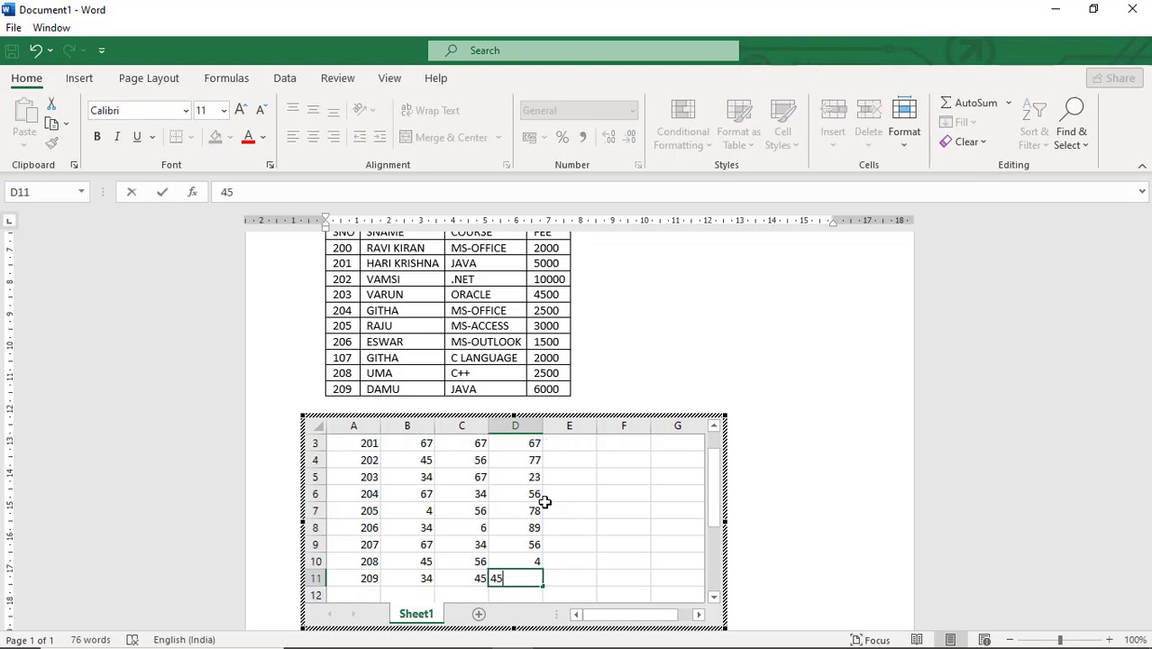
pyautogui.press('Tab')
pyautogui.press('Up')
pyautogui.press('Up')
pyautogui.press('Up')
pyautogui.press('Up')
pyautogui.press('Up')
pyautogui.press('Up')
pyautogui.press('Up')
pyautogui.press('Up')
pyautogui.press('Up')
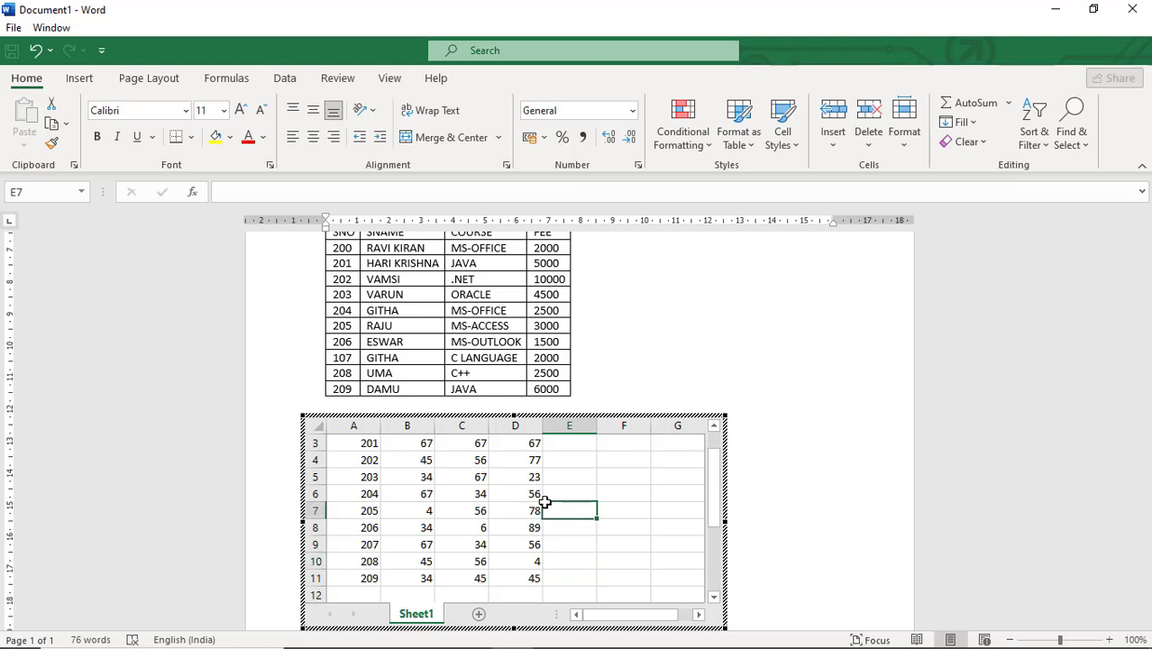
pyautogui.press('Down')
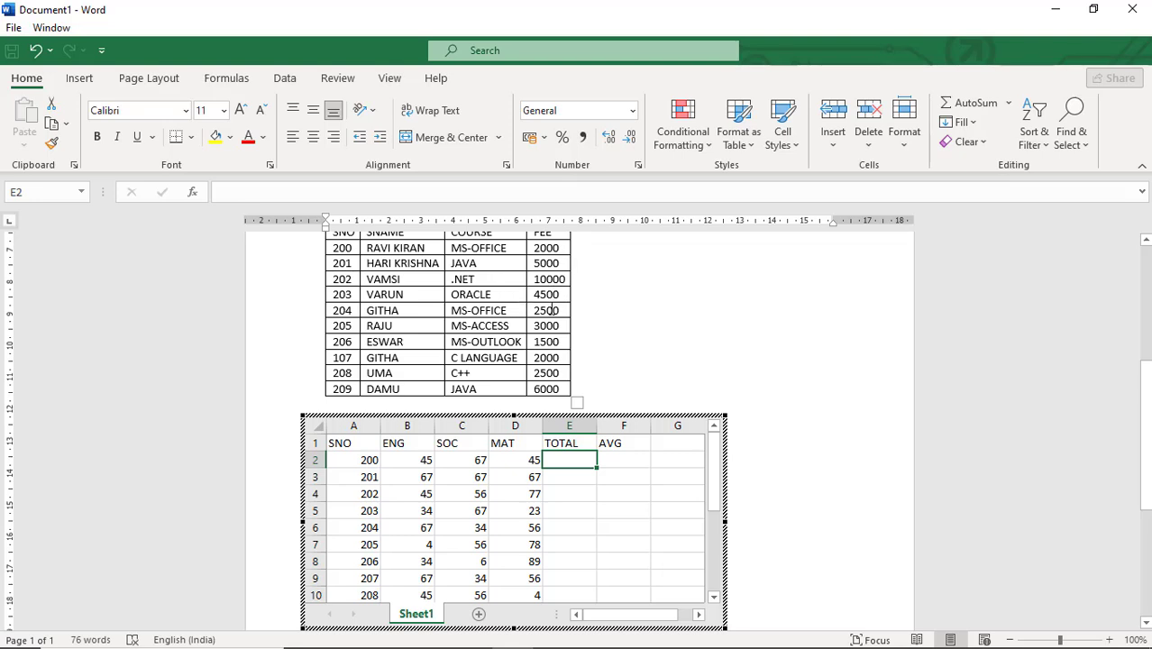
pyautogui.click(604, 457)
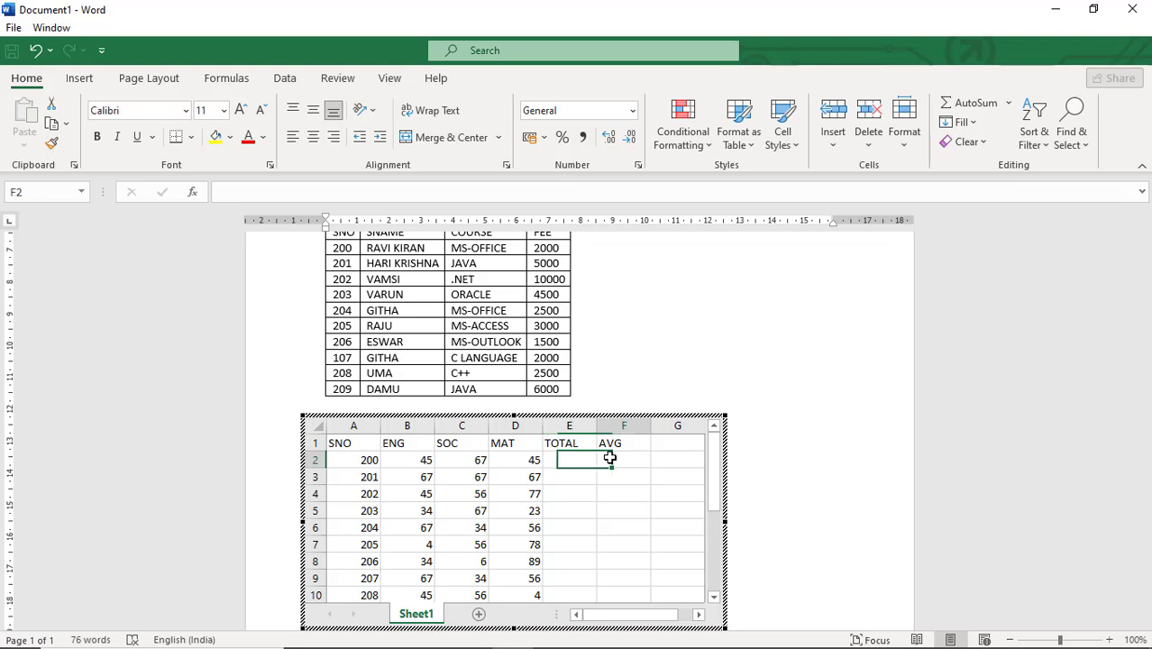
pyautogui.click(569, 457)
pyautogui.click(498, 464)
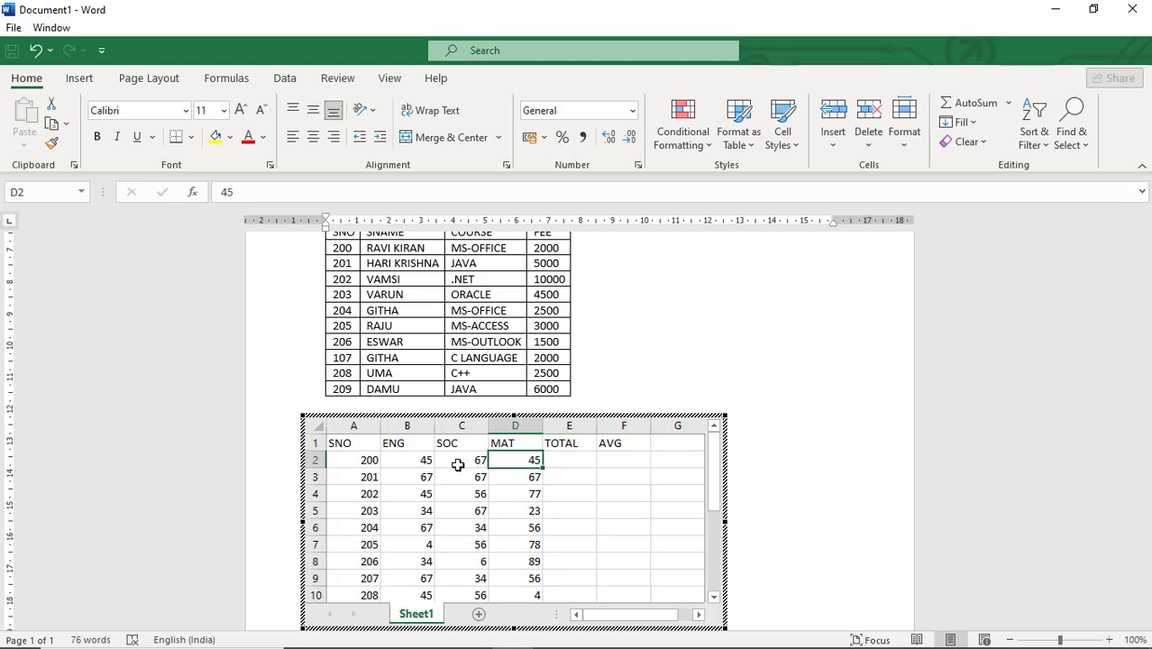
pyautogui.click(449, 461)
pyautogui.click(415, 461)
pyautogui.click(365, 463)
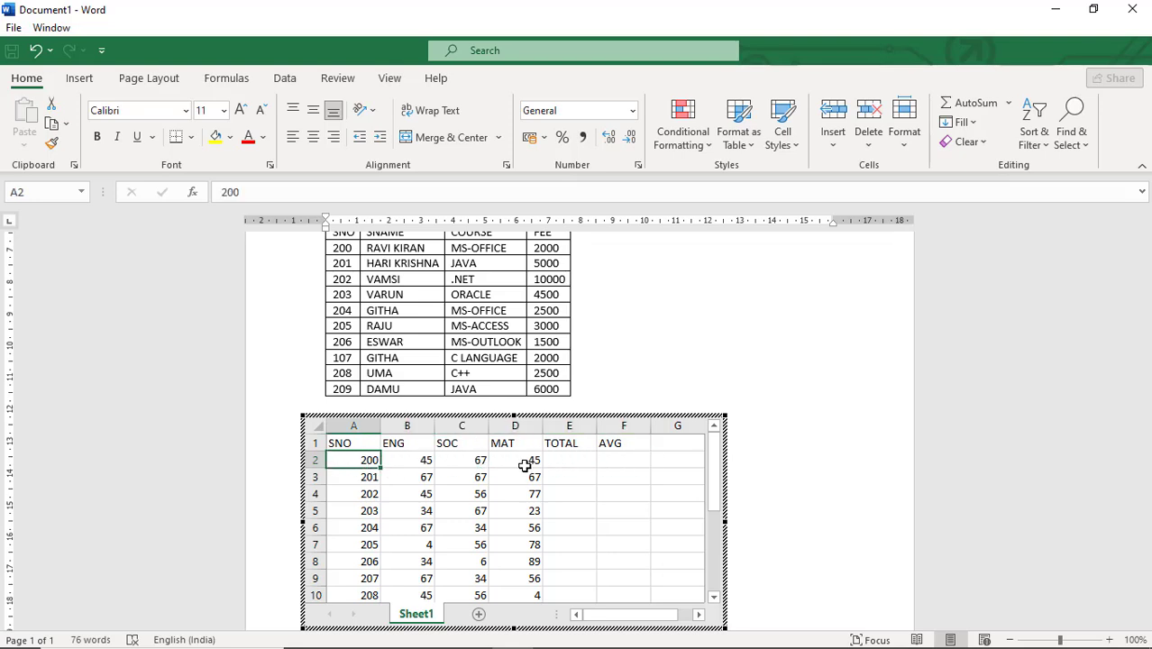
# Enter the formula =B2+C2+D2 in the first TOTAL cell
pyautogui.click(562, 459)
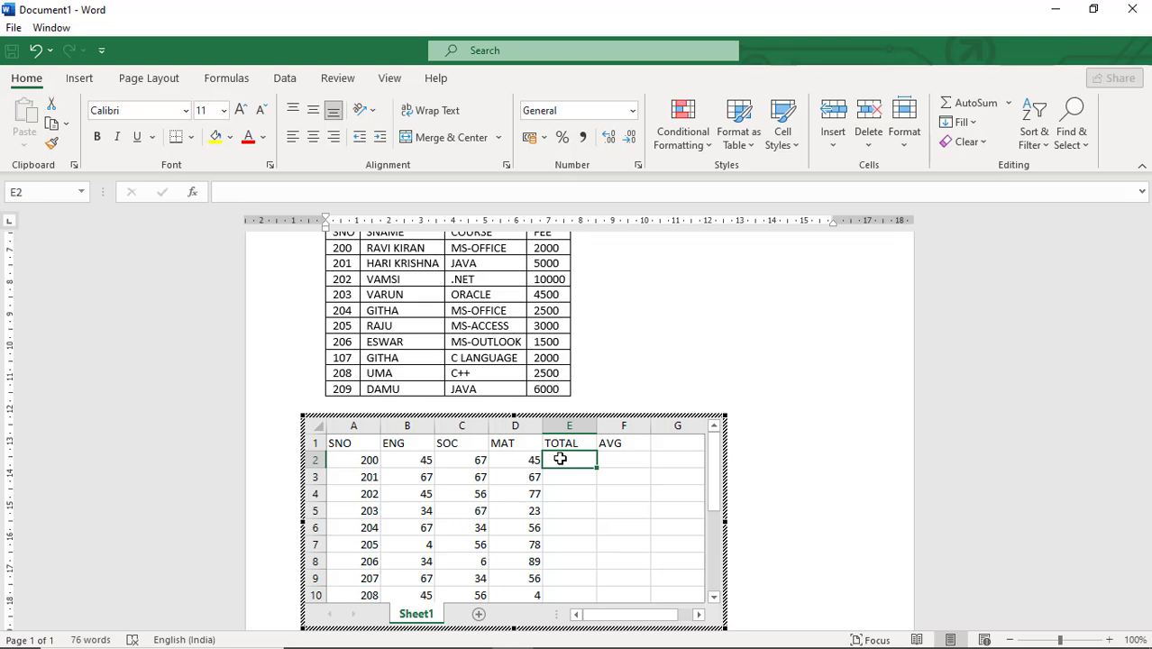
pyautogui.write('=')
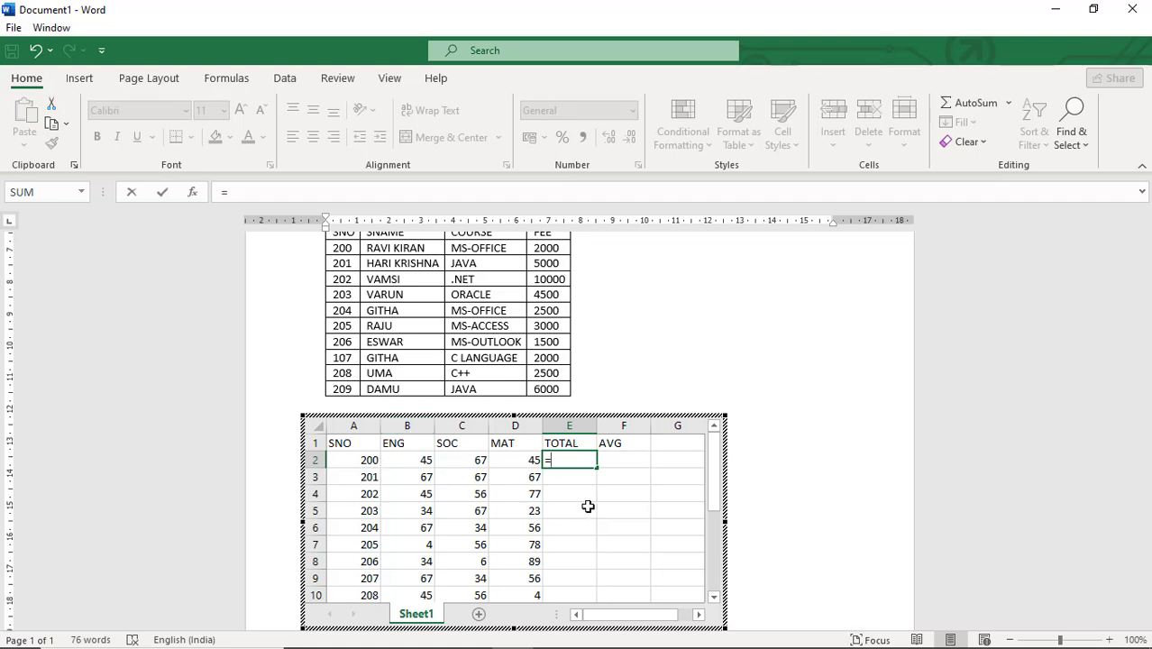
pyautogui.write('B2')
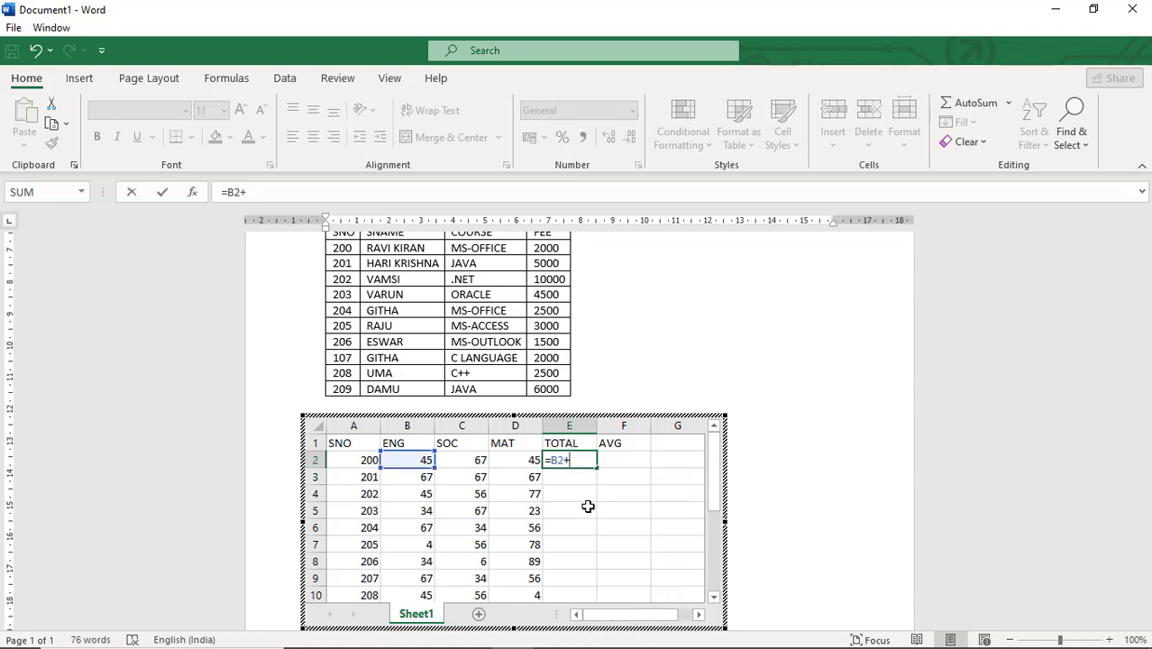
pyautogui.write('+C2')
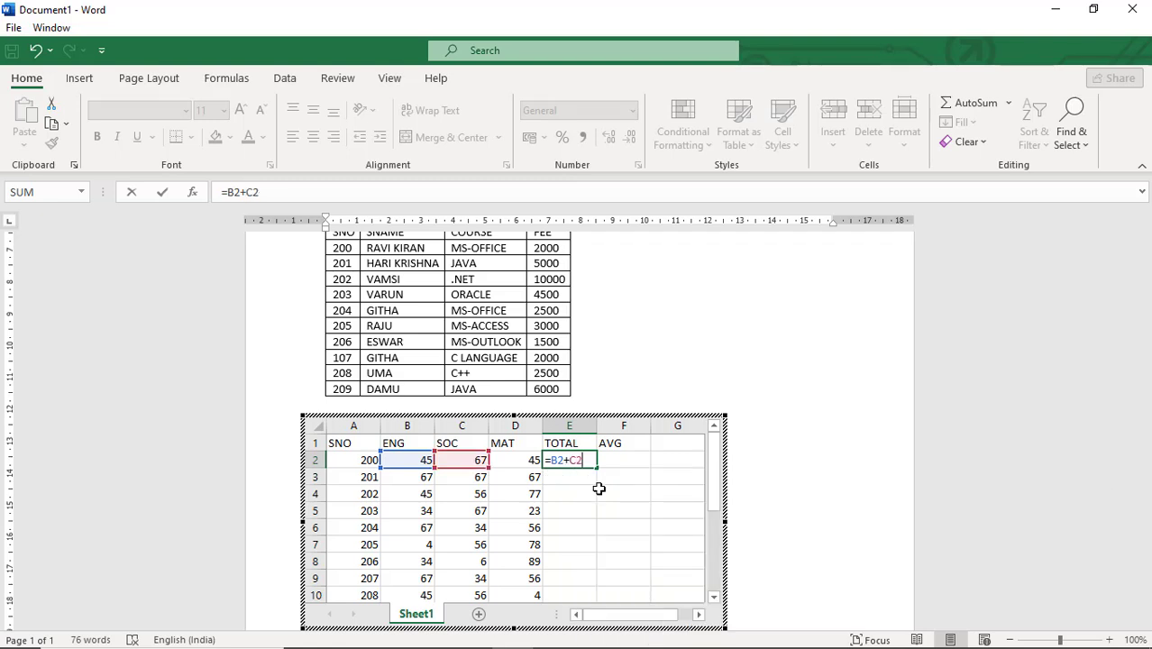
pyautogui.write('+D2')
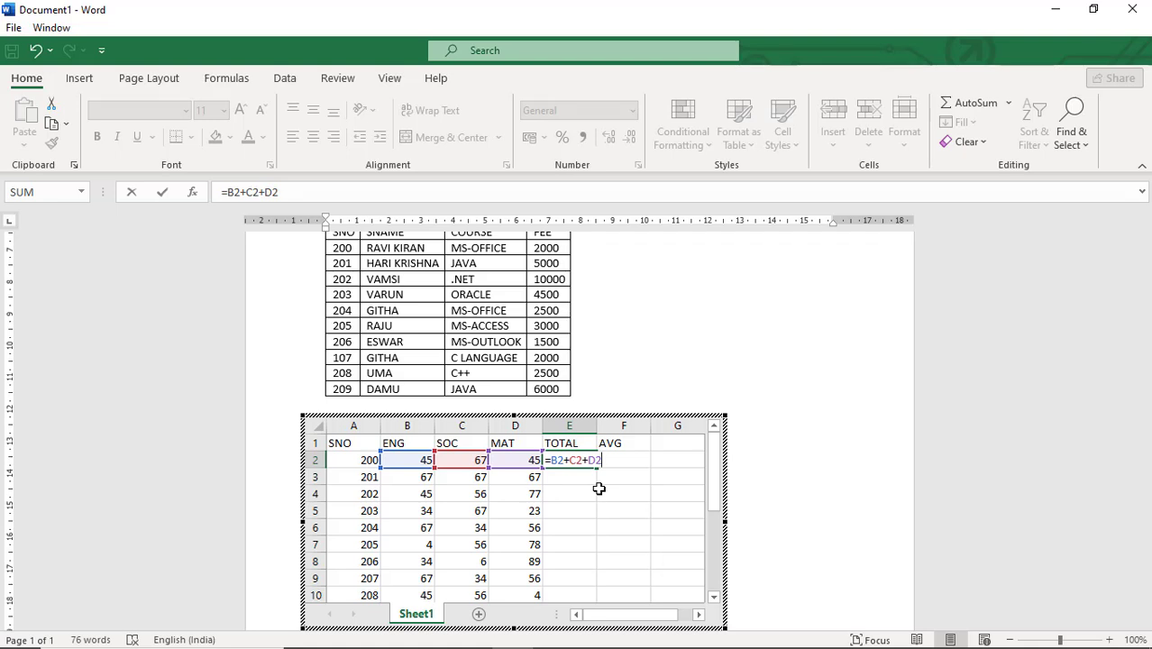
pyautogui.press('Return')
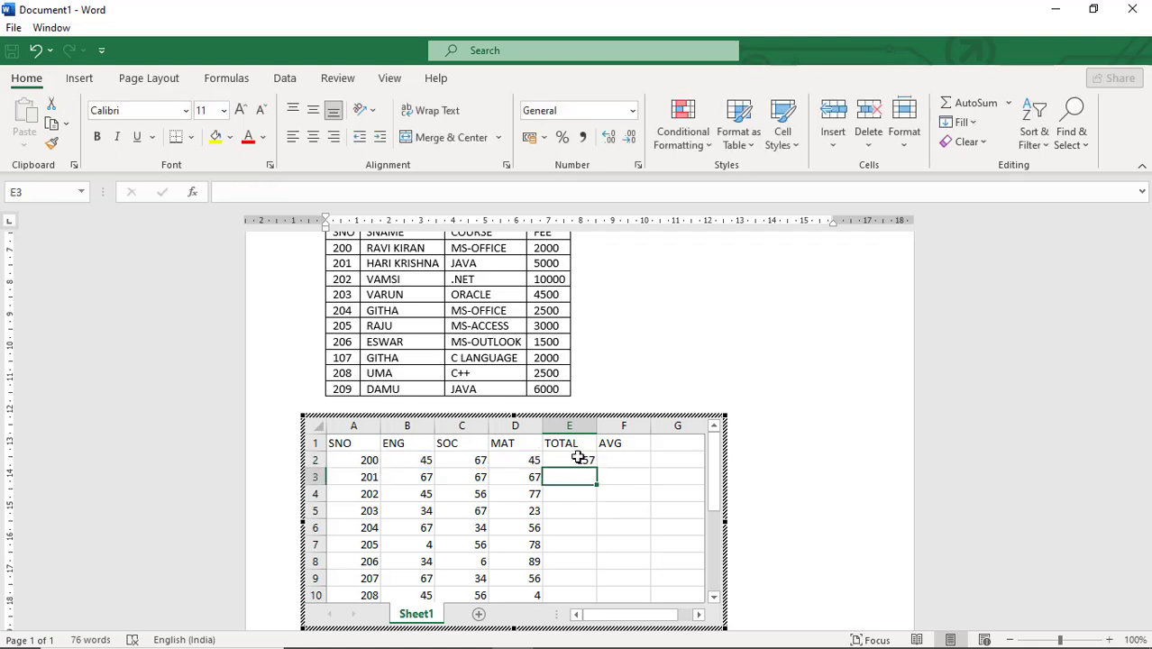
# Fill the TOTAL formula down to the last student row
pyautogui.click(579, 457)
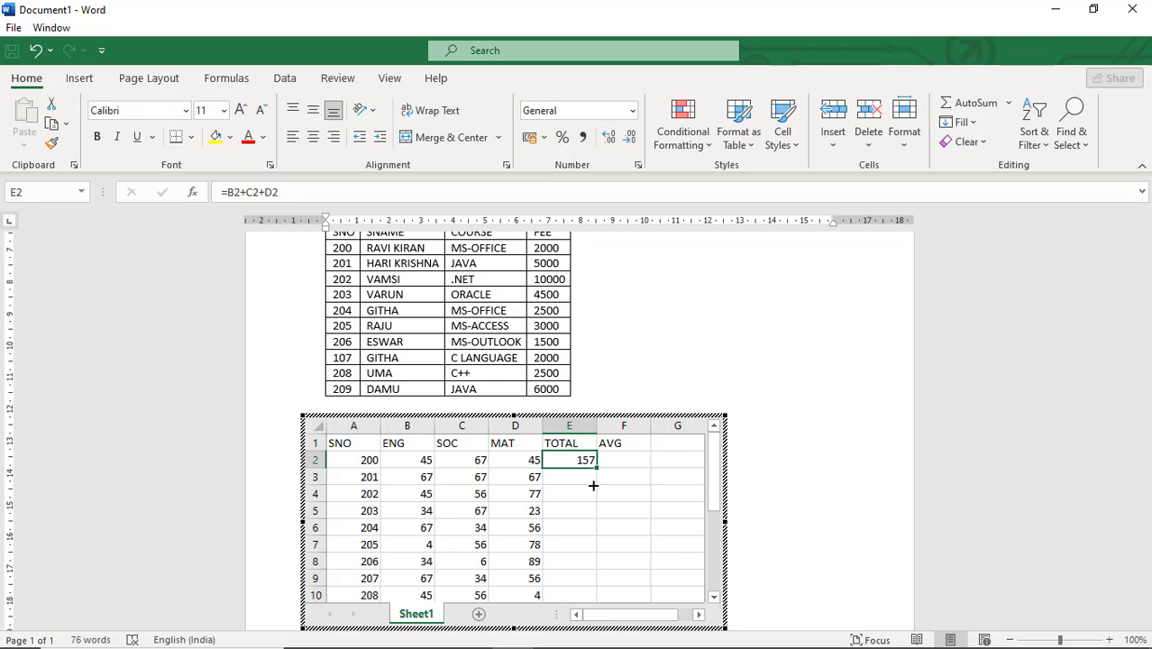
pyautogui.moveTo(593, 486); pyautogui.dragTo(591, 566)
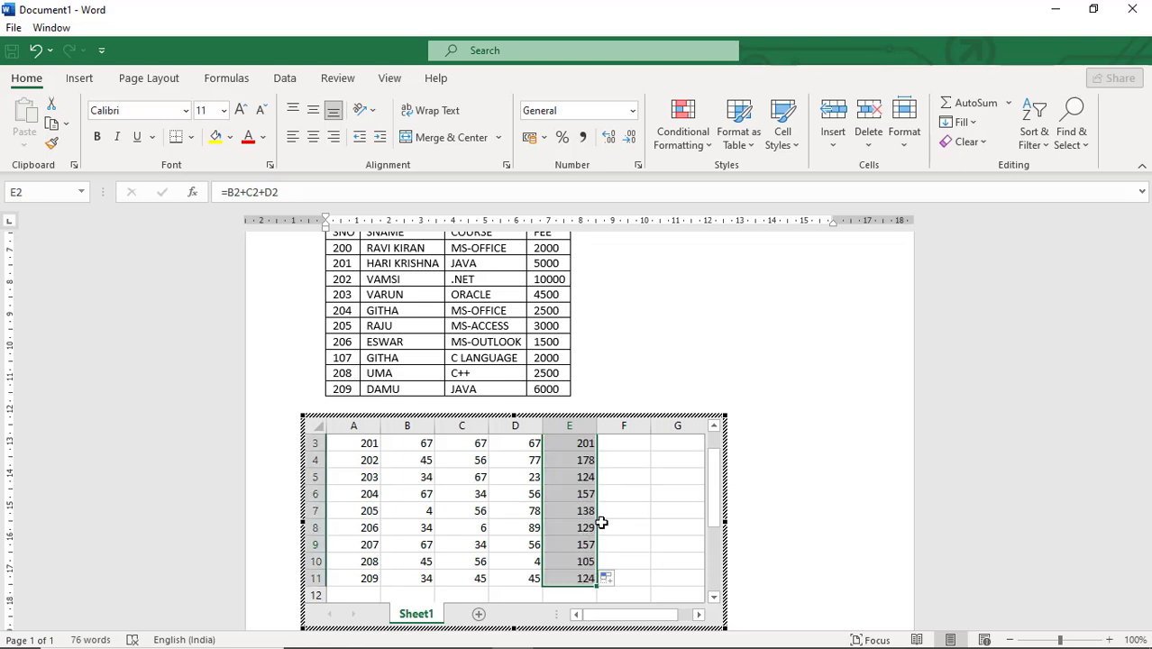
pyautogui.scroll(1, 604, 523)
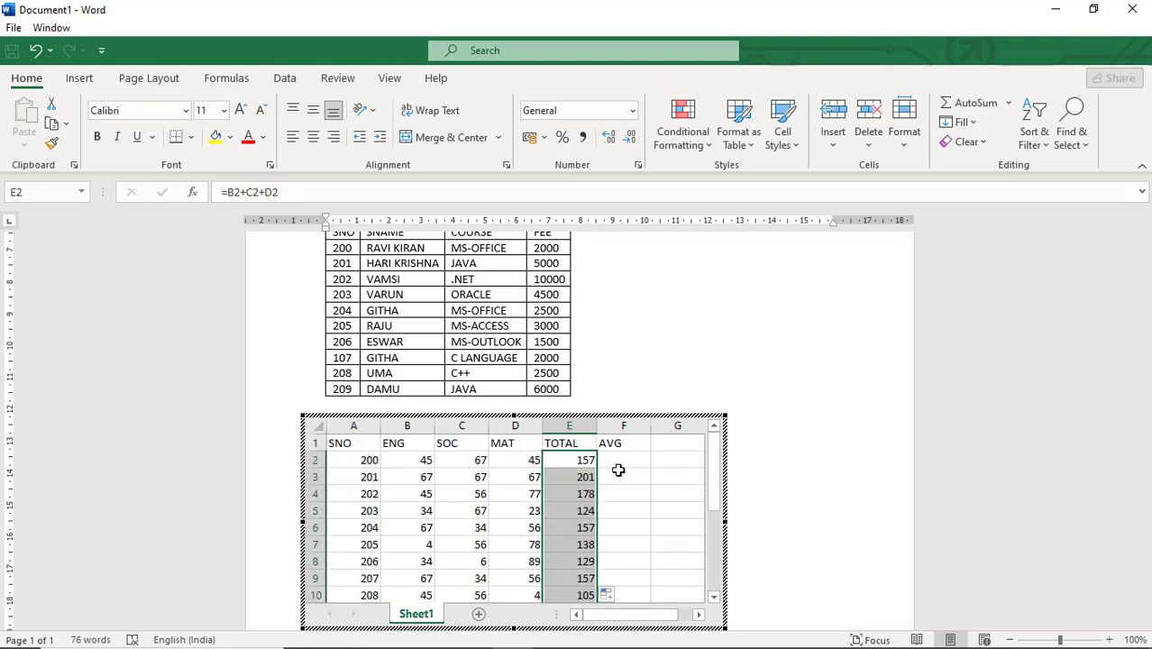
# Inspect the TOTAL formulas in several student rows
pyautogui.click(619, 465)
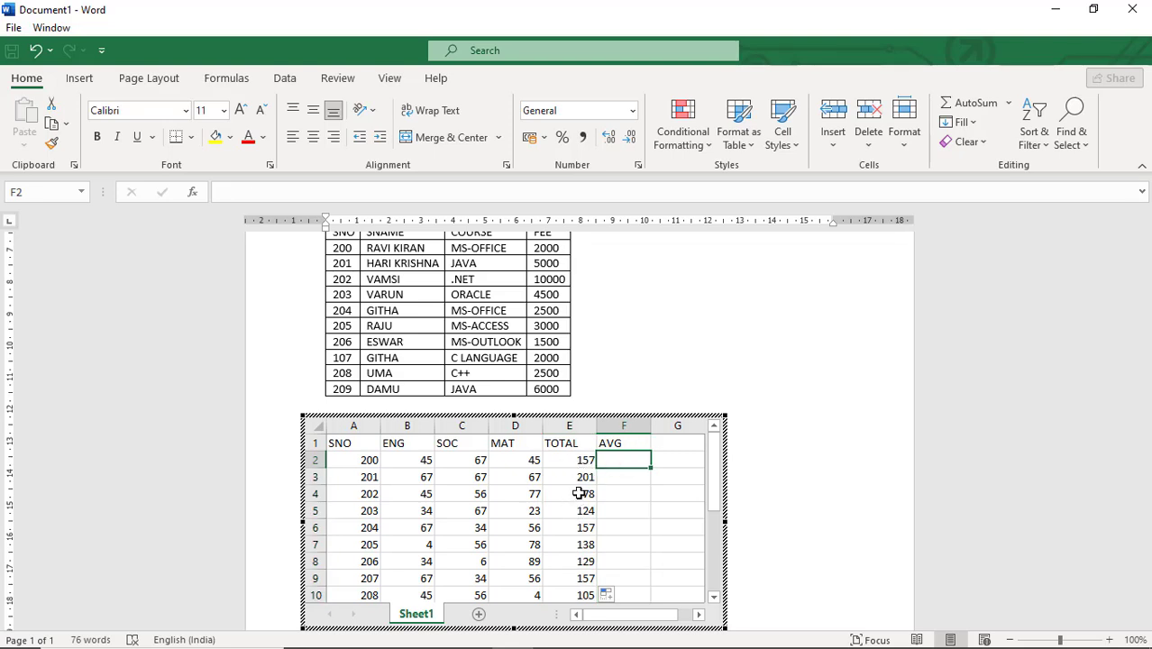
pyautogui.click(582, 493)
pyautogui.click(579, 510)
pyautogui.click(573, 542)
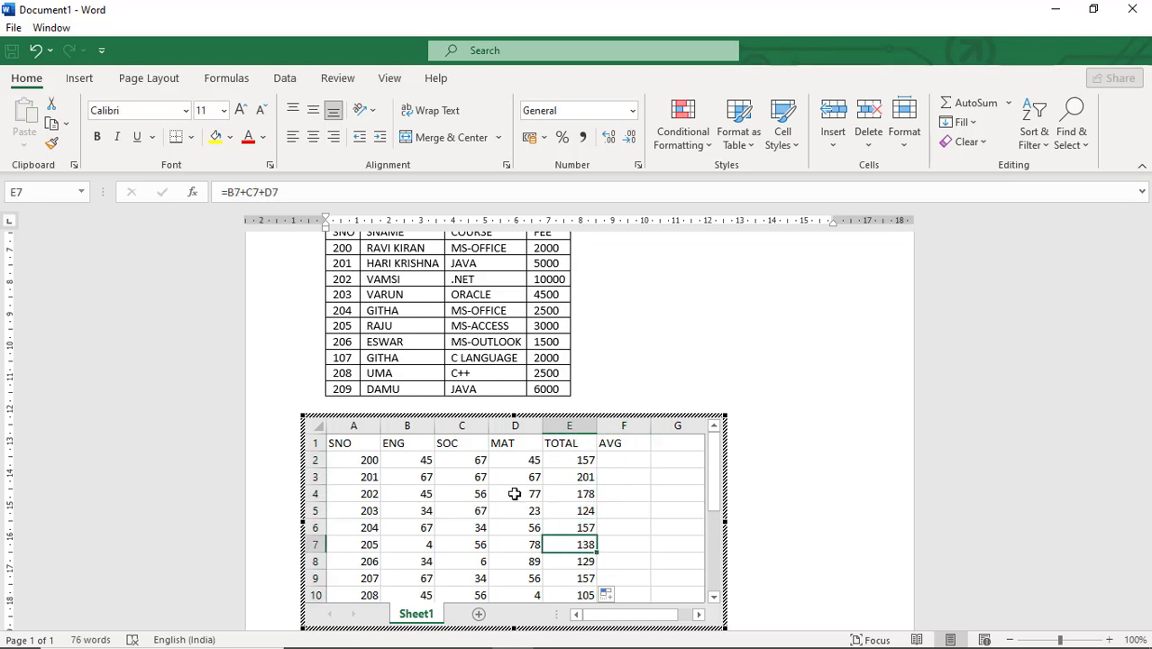
pyautogui.click(584, 560)
pyautogui.click(591, 526)
pyautogui.click(583, 508)
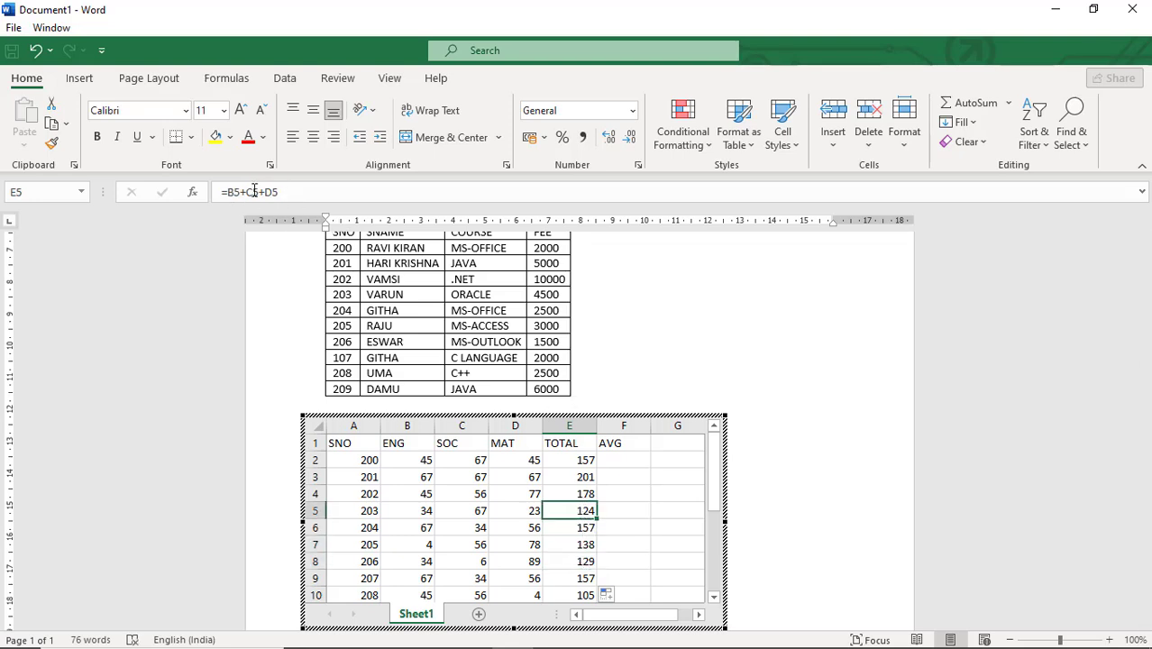
pyautogui.click(585, 493)
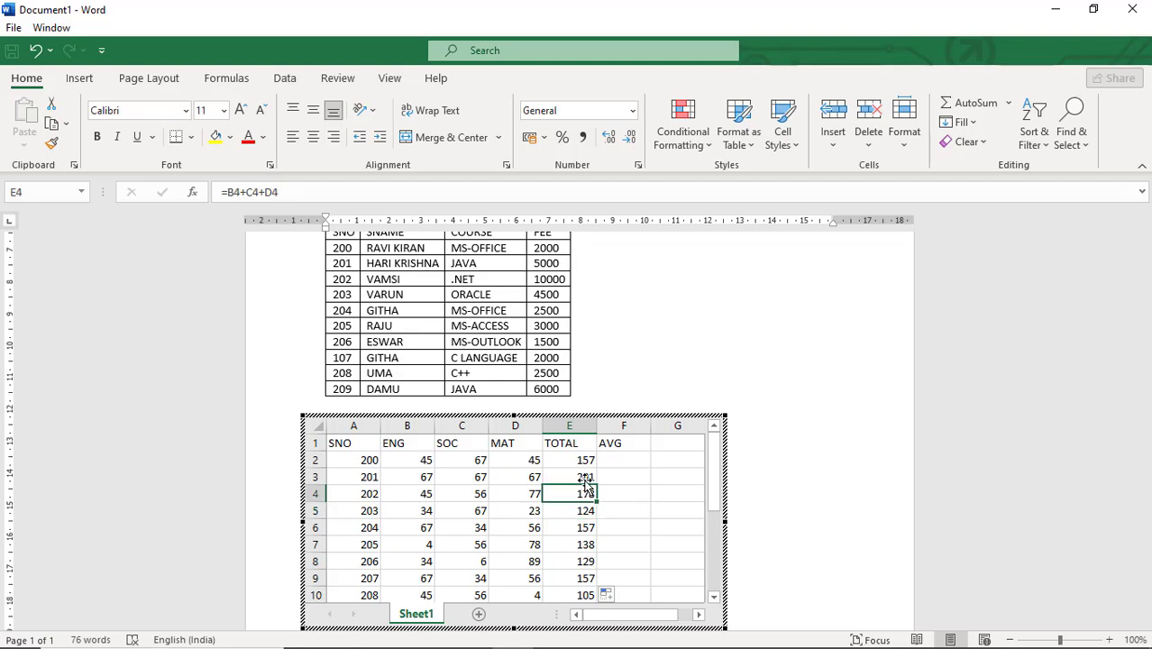
pyautogui.click(584, 477)
# Enter the formula =E2/3 in the first AVG cell
pyautogui.click(611, 460)
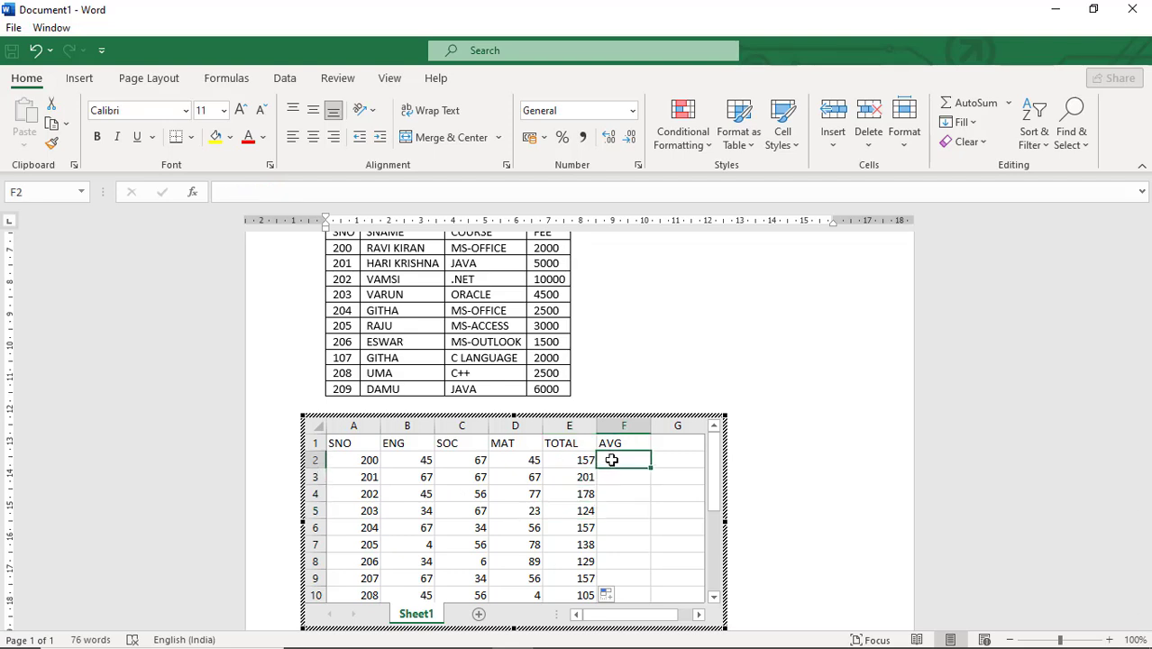
pyautogui.write('=')
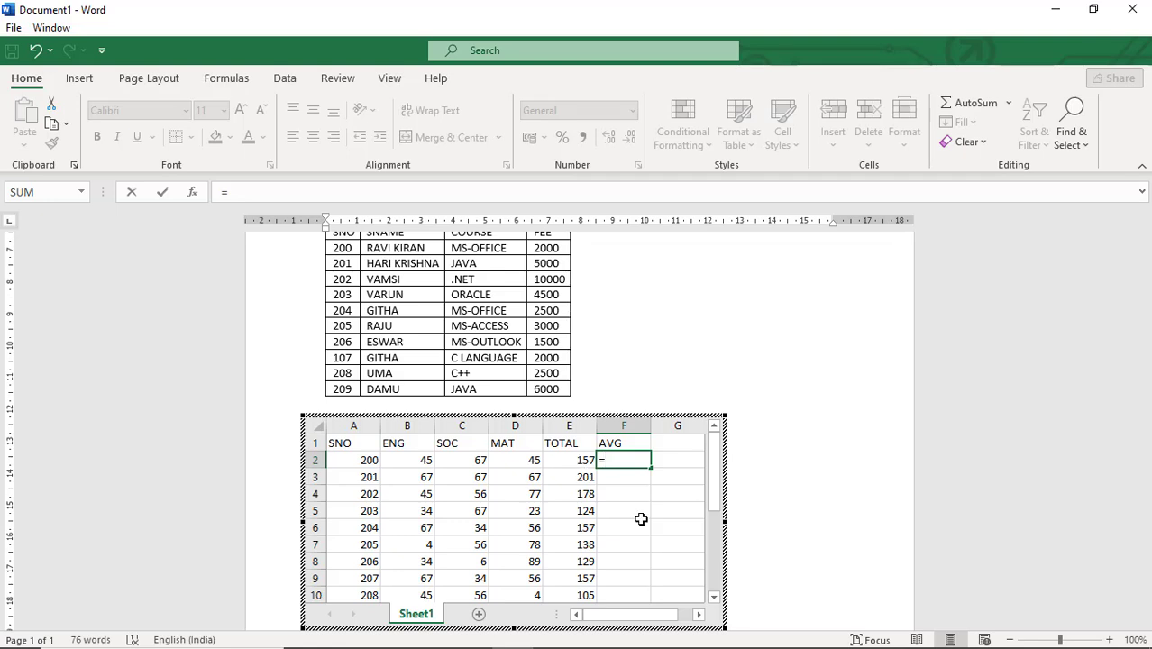
pyautogui.write('E')
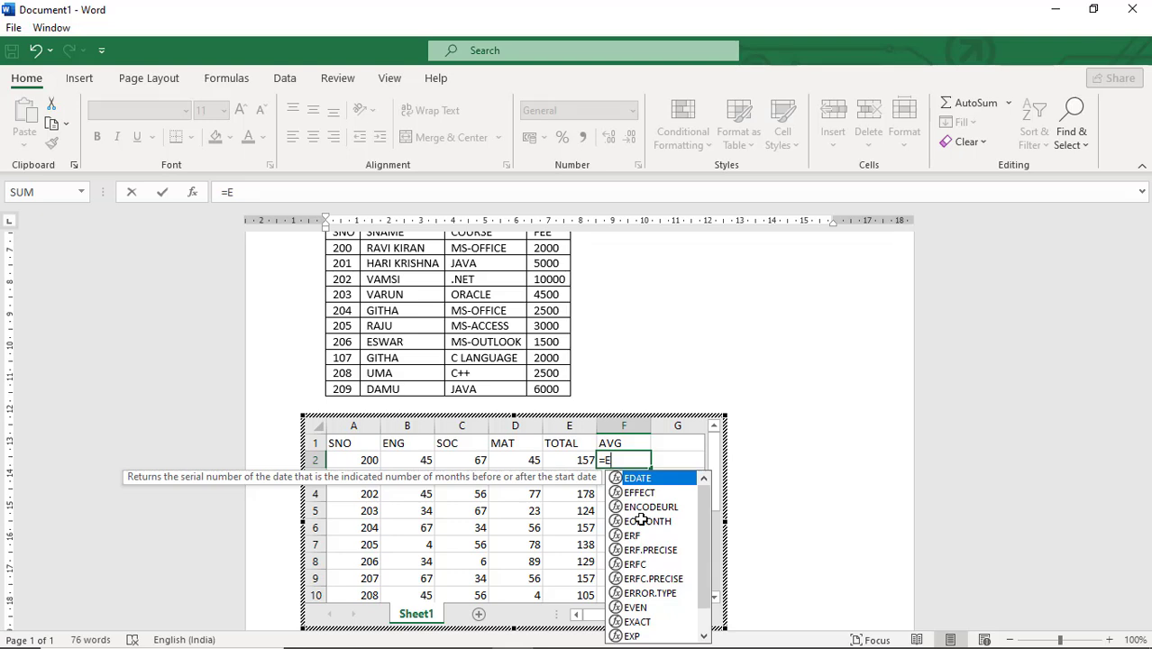
pyautogui.write('2')
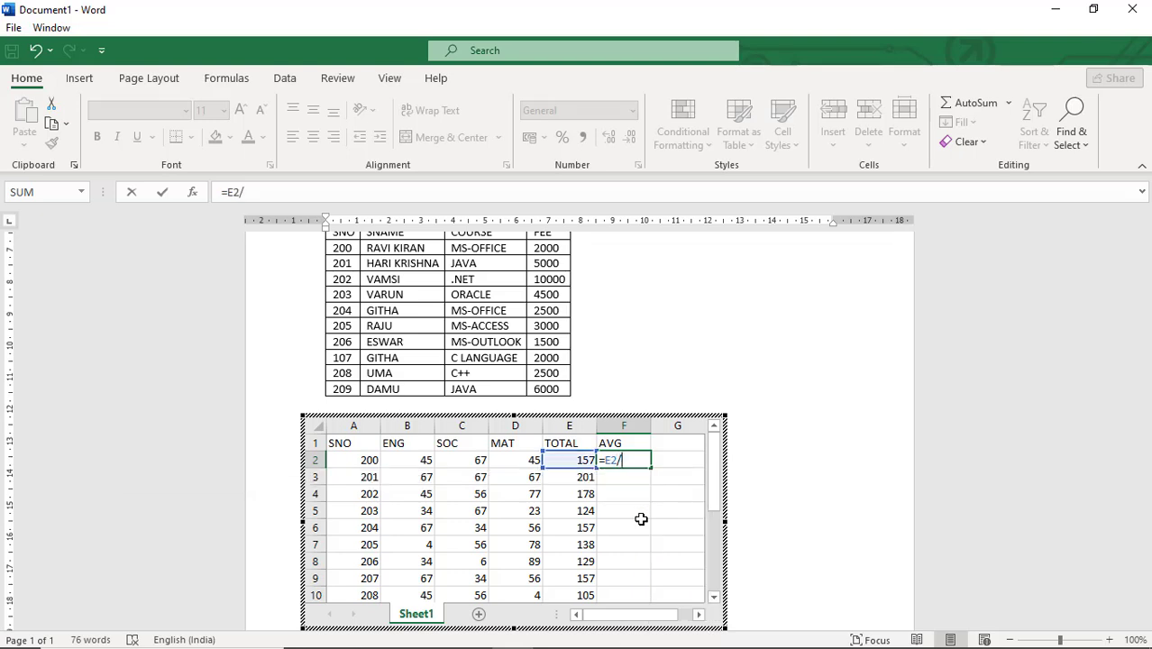
pyautogui.write('/3')
pyautogui.press('Return')
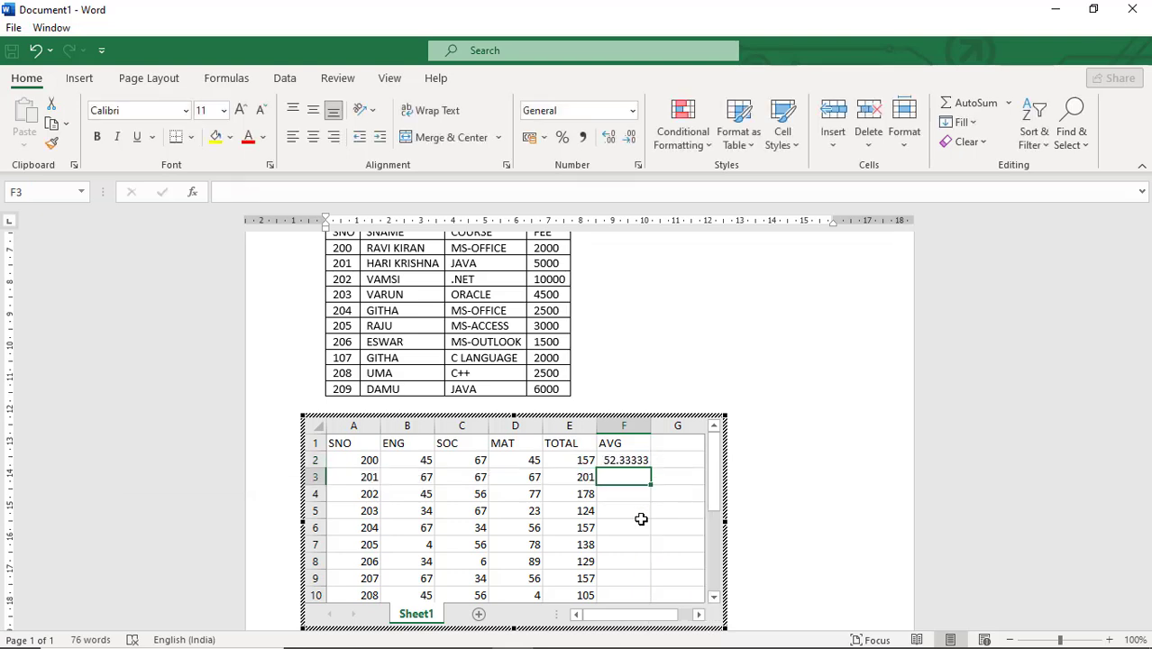
# Fill the AVG formula down to the last student row
pyautogui.click(640, 460)
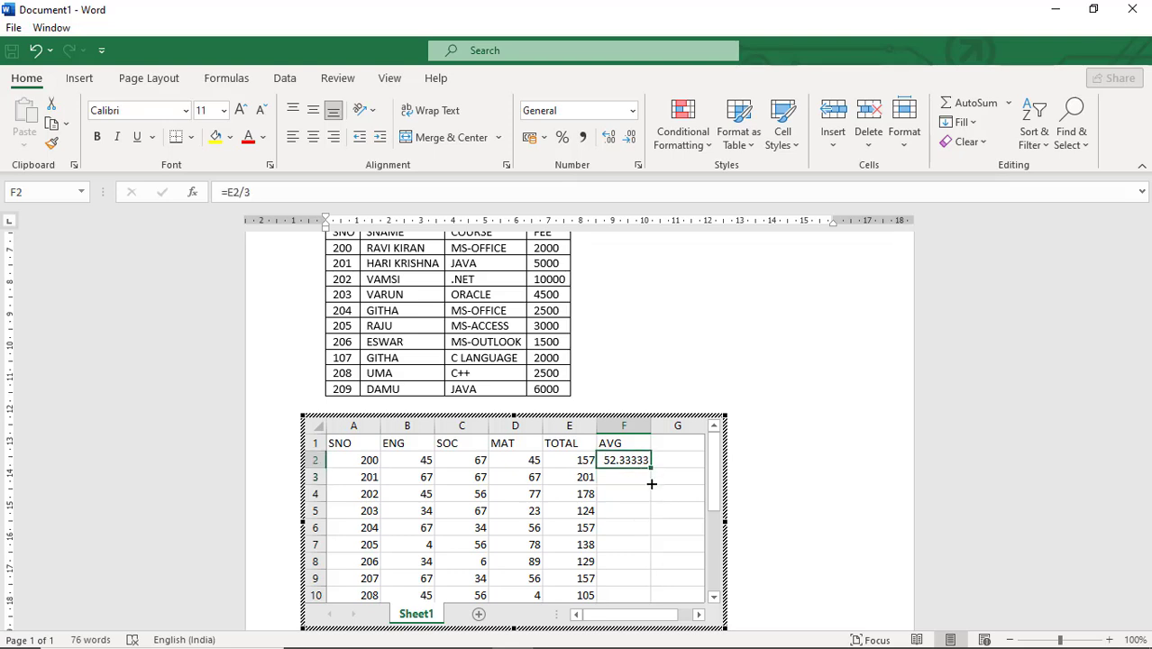
pyautogui.moveTo(651, 484); pyautogui.dragTo(648, 579)
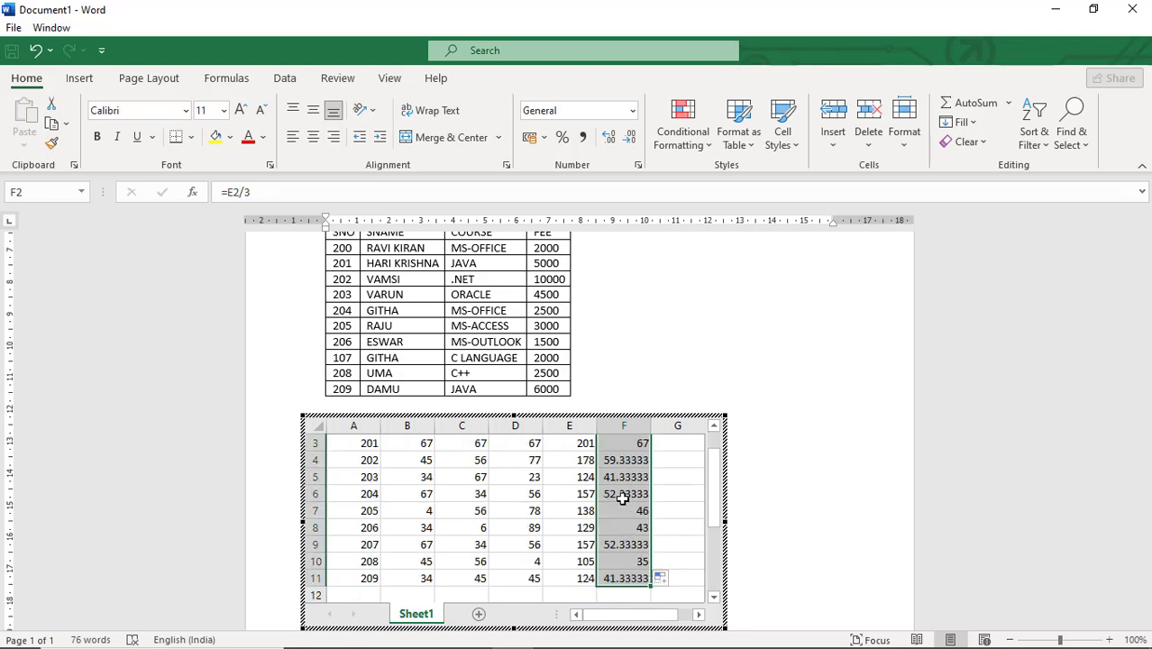
# Inspect the filled AVG formulas in several rows of the sheet
pyautogui.click(625, 493)
pyautogui.click(626, 477)
pyautogui.click(628, 460)
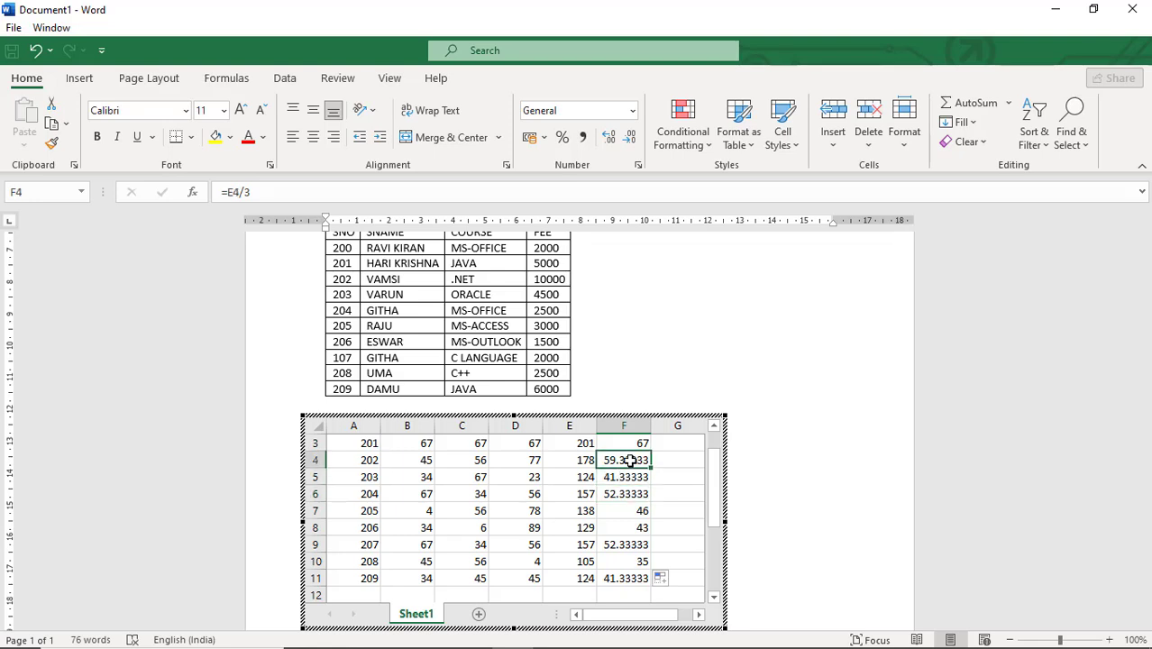
pyautogui.scroll(1, 628, 459)
pyautogui.scroll(-2, 626, 468)
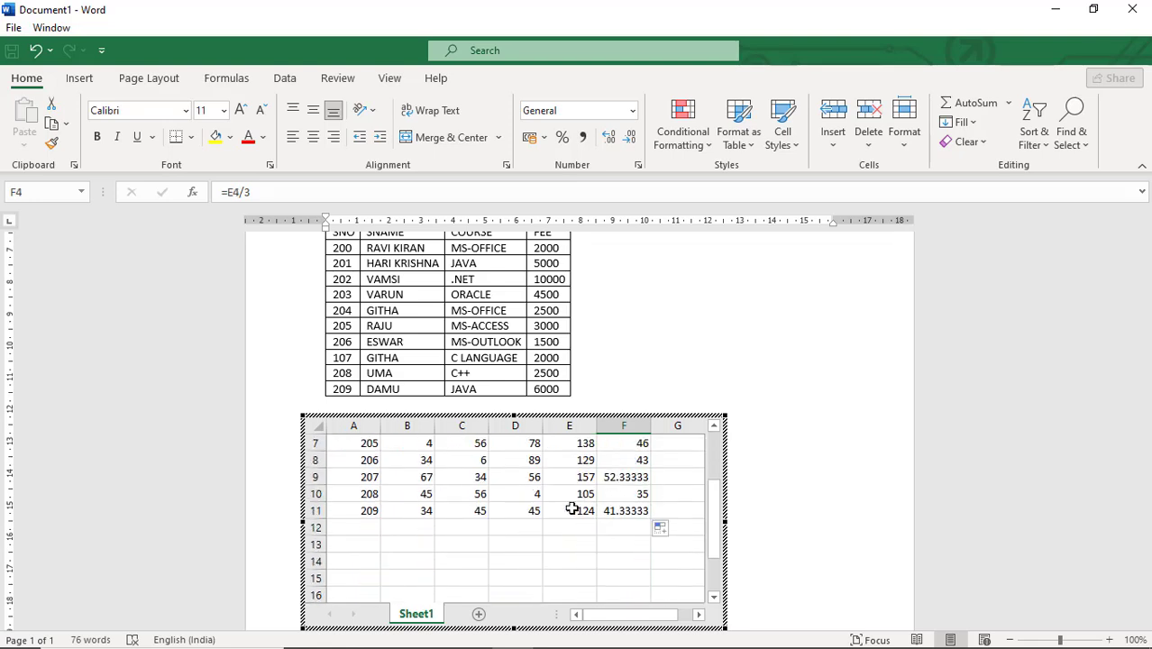
pyautogui.scroll(2, 518, 512)
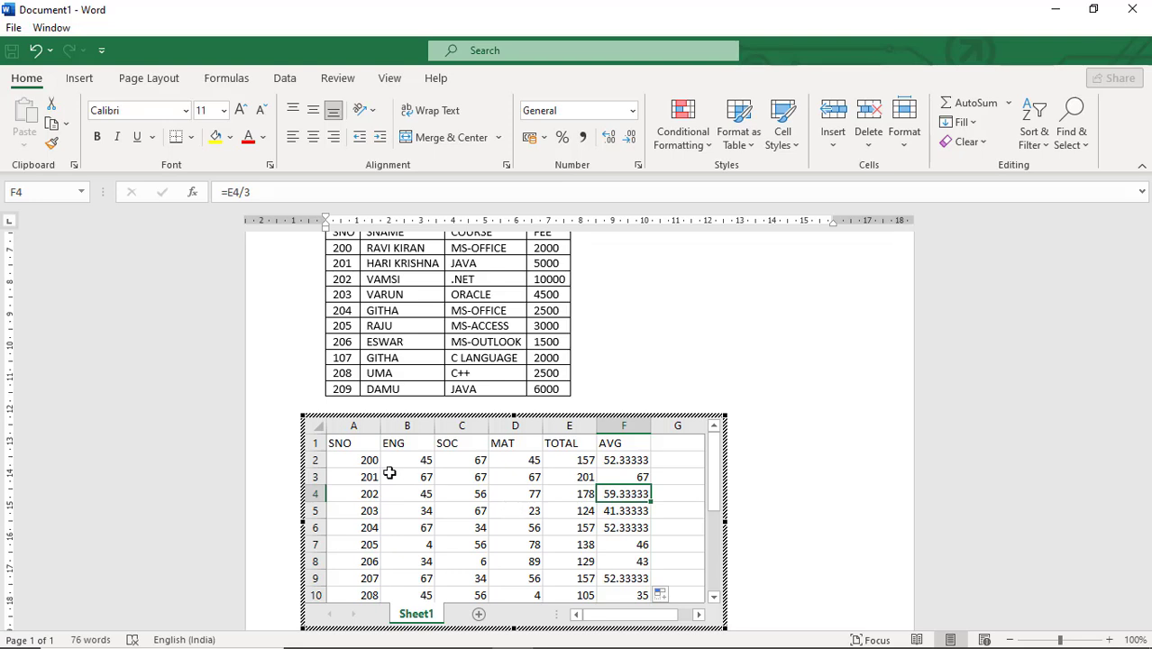
pyautogui.click(615, 459)
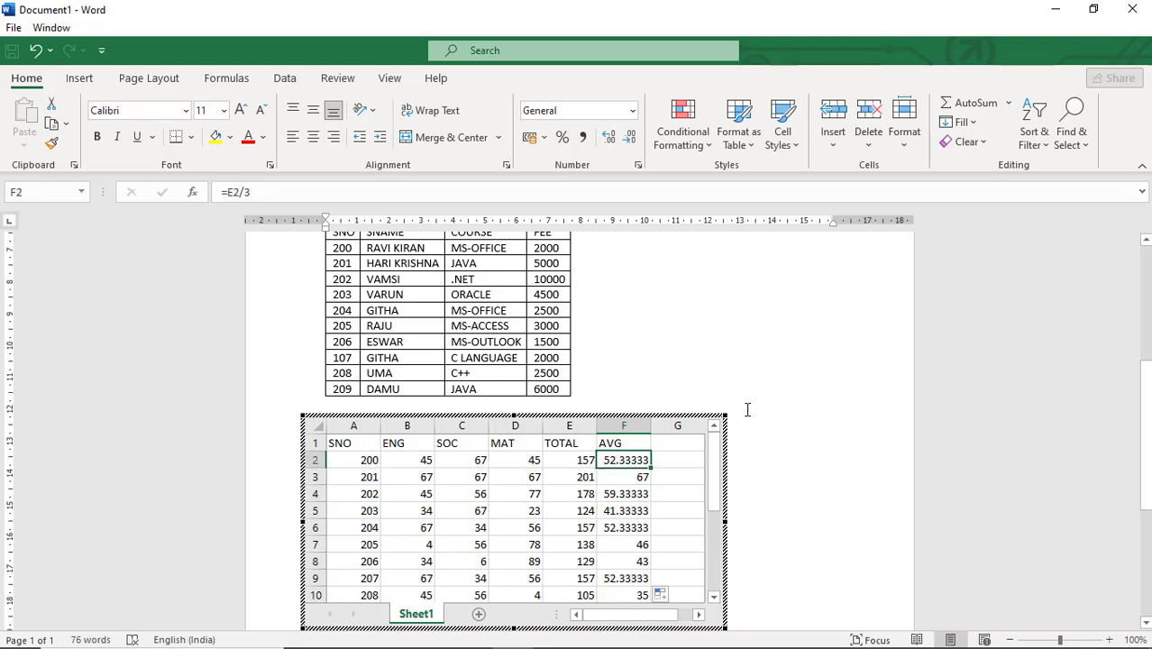
# Leave spreadsheet editing to return to the Word document and select the embedded spreadsheet object
pyautogui.click(697, 384)
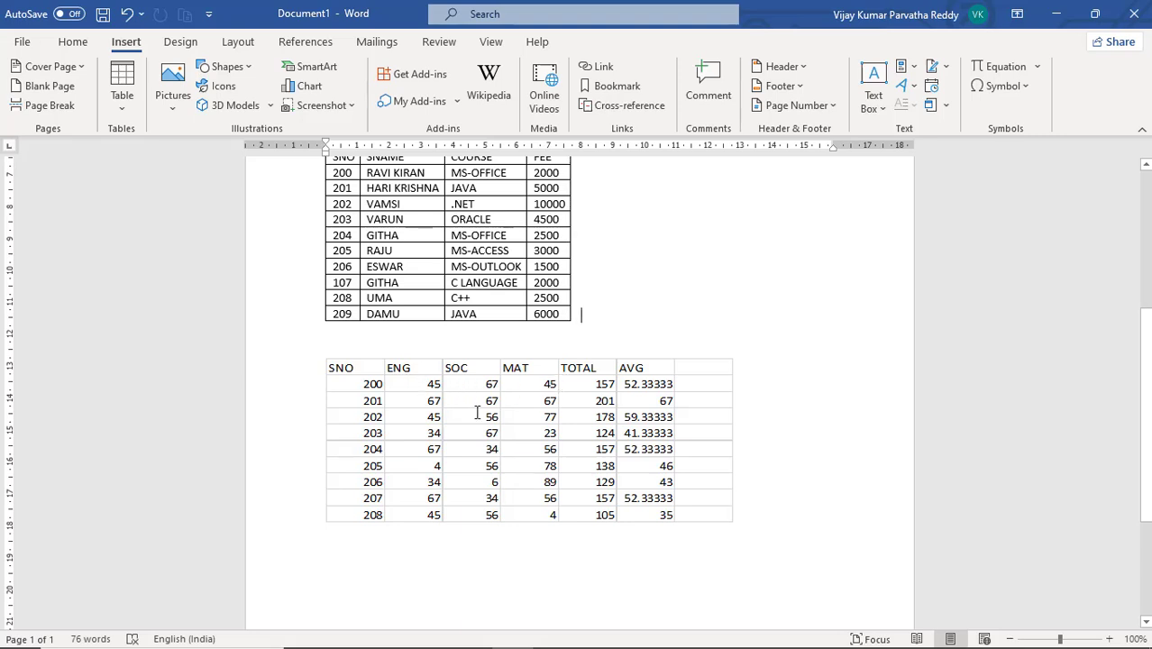
pyautogui.click(595, 384)
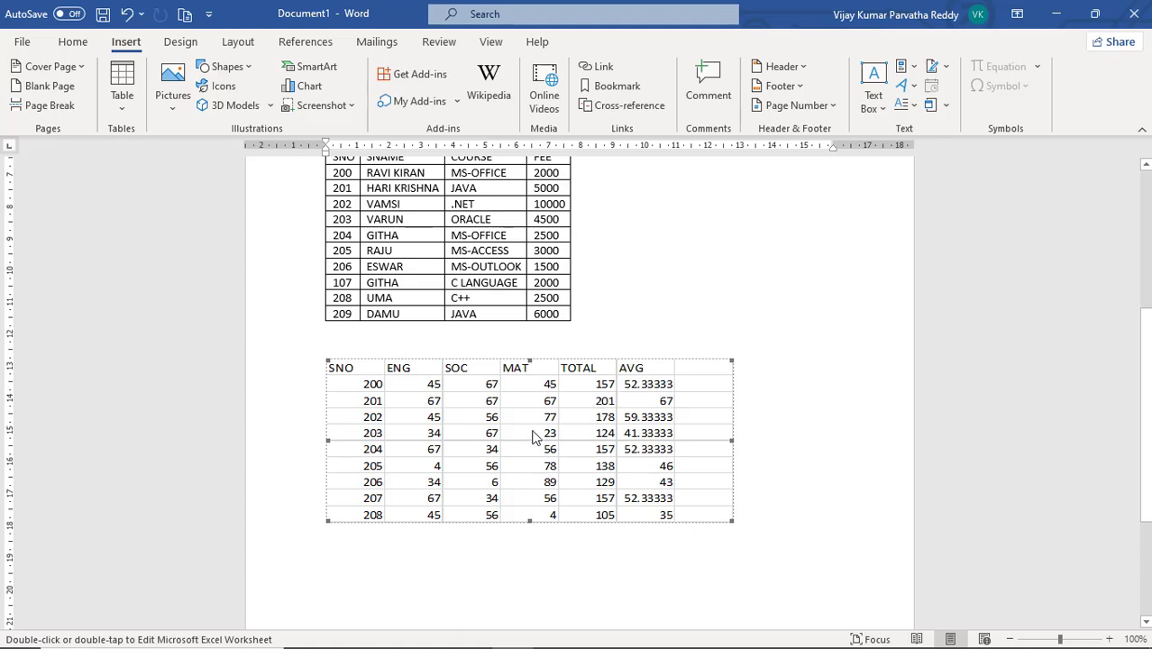
# Change the last student's MAT mark to 45 in the embedded spreadsheet and return to the document
pyautogui.doubleClick(530, 433)
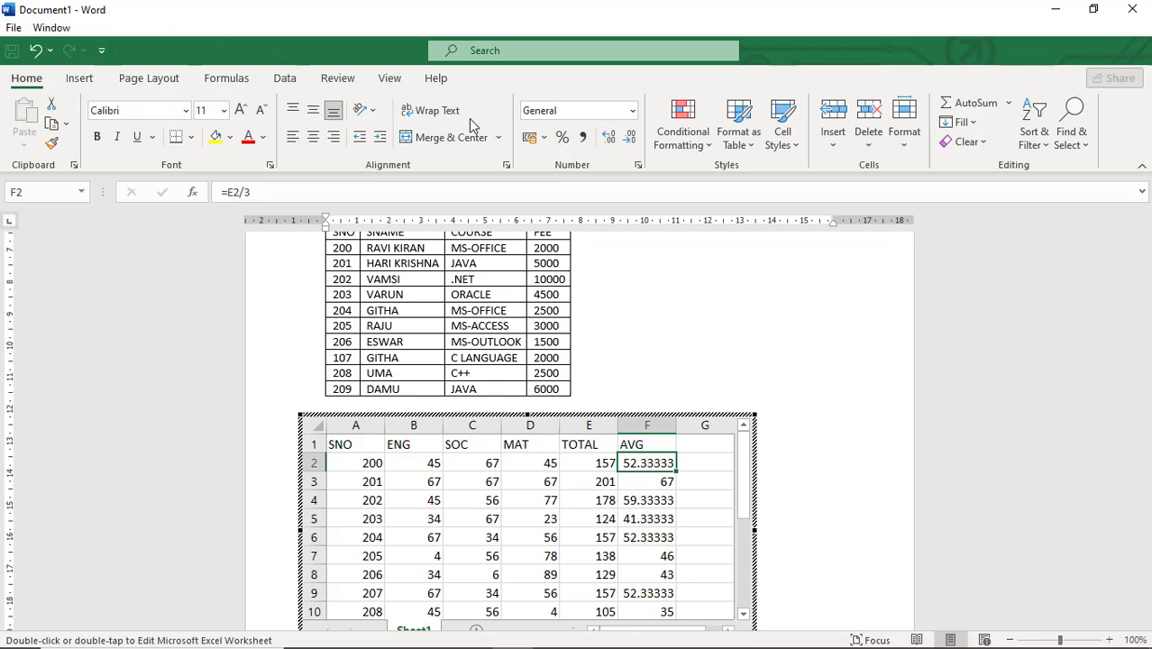
pyautogui.click(646, 497)
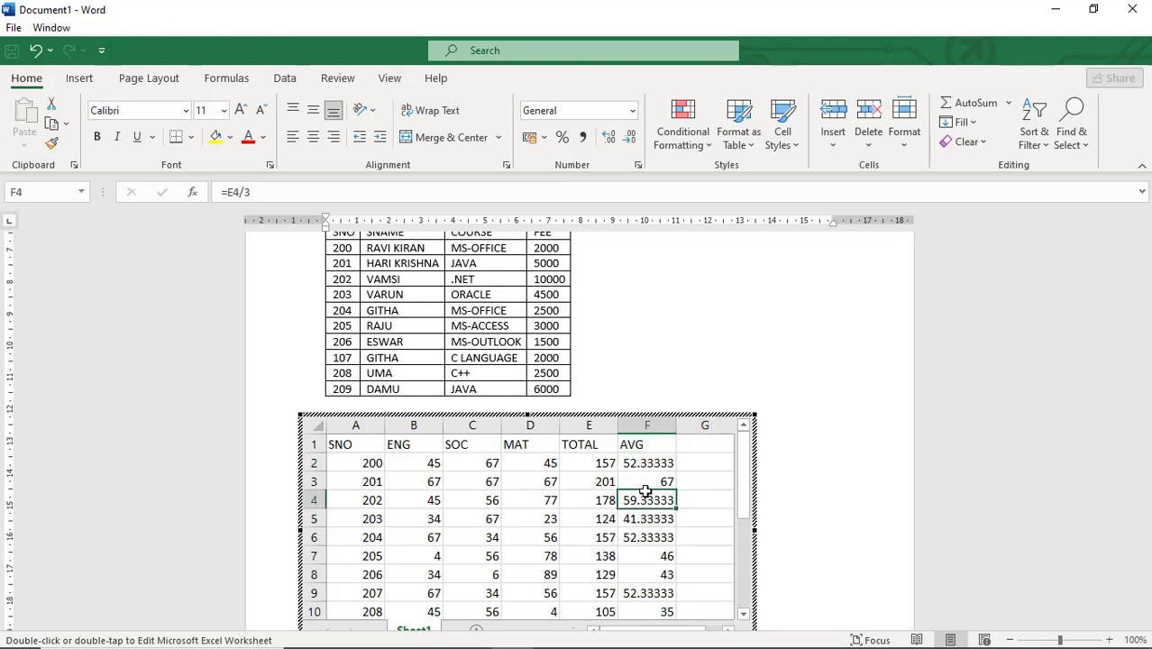
pyautogui.click(546, 612)
pyautogui.write('45')
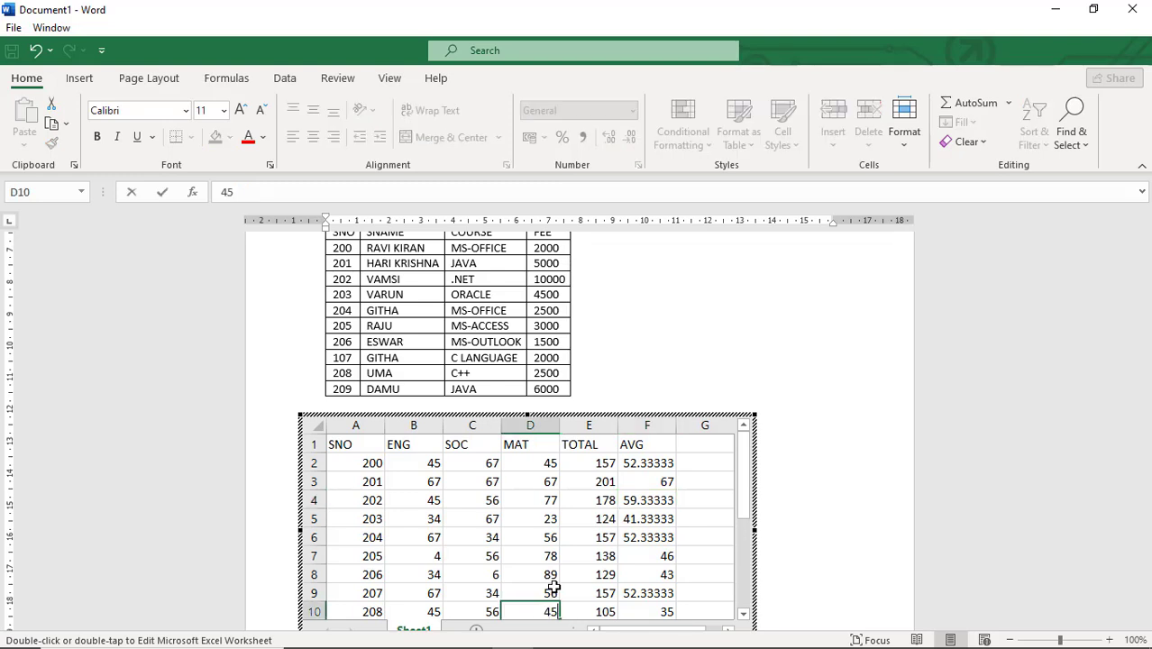
pyautogui.click(548, 575)
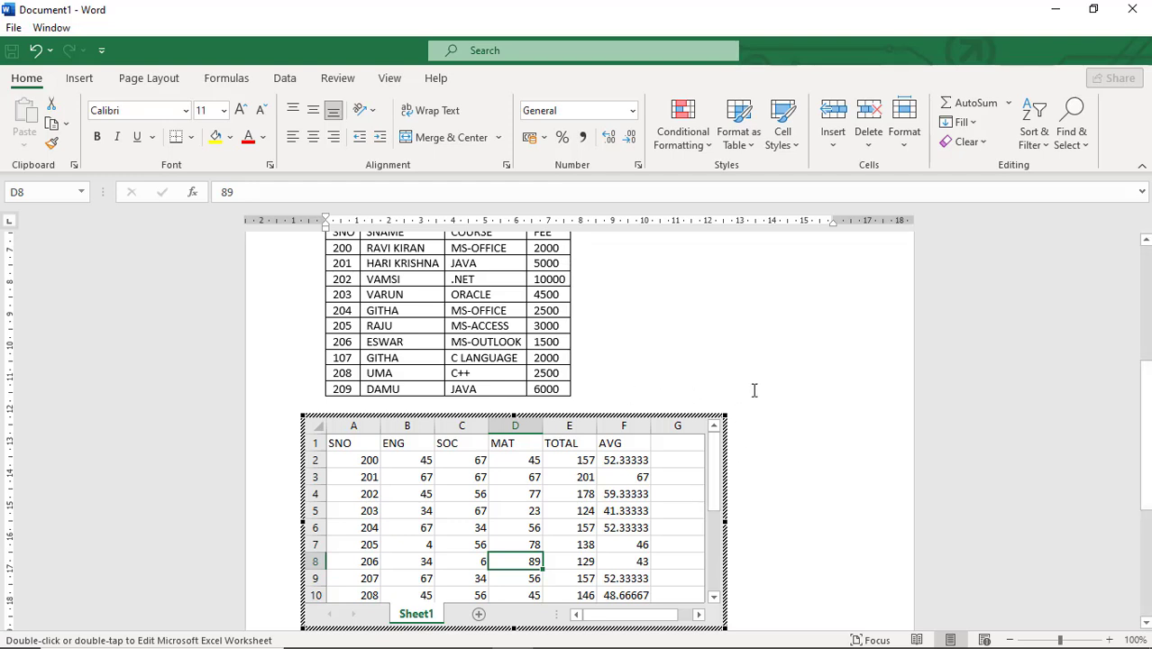
pyautogui.click(658, 356)
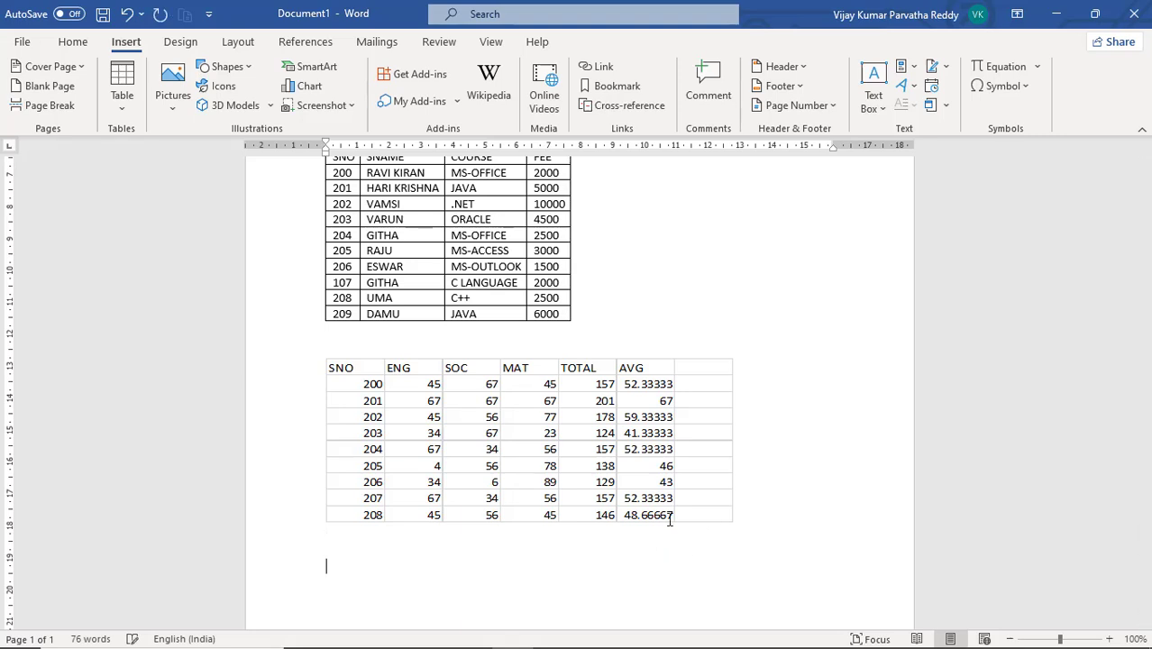
# Insert the Calendar 2 quick table below the marks spreadsheet
pyautogui.click(125, 108)
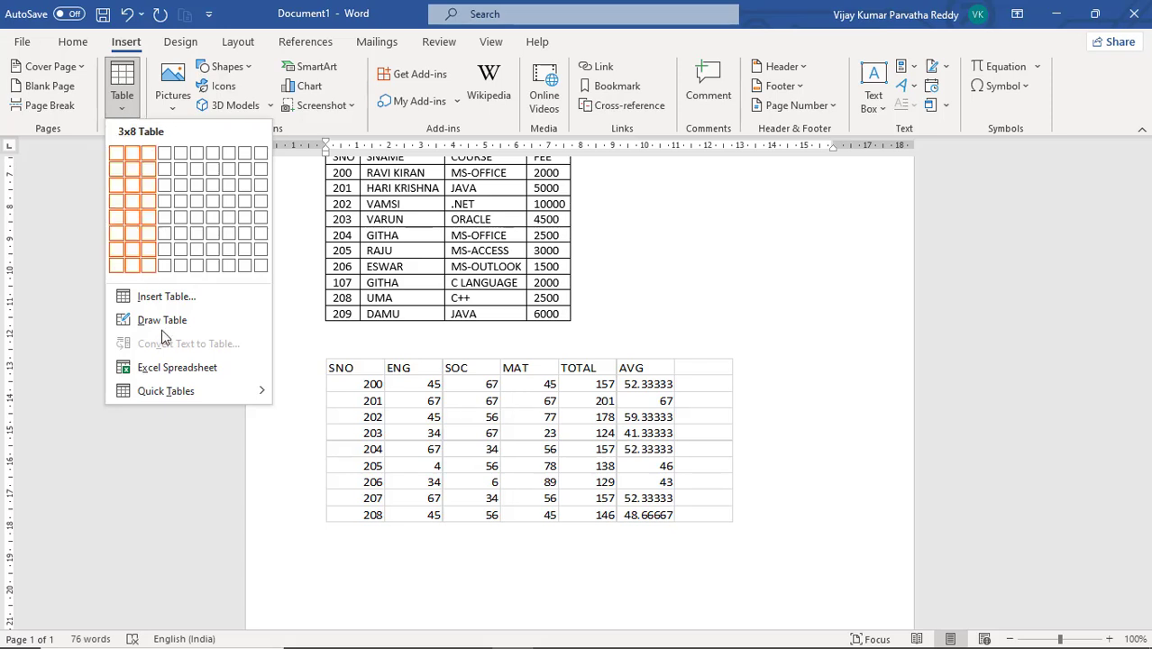
pyautogui.moveTo(172, 392)
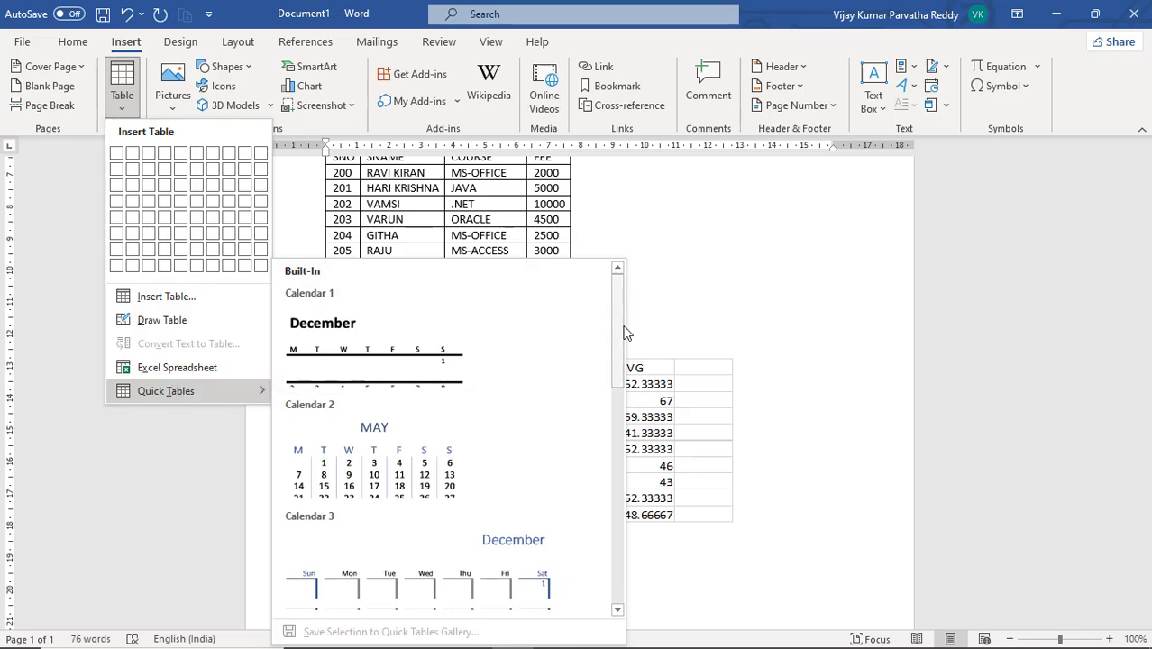
pyautogui.moveTo(619, 332); pyautogui.dragTo(597, 348)
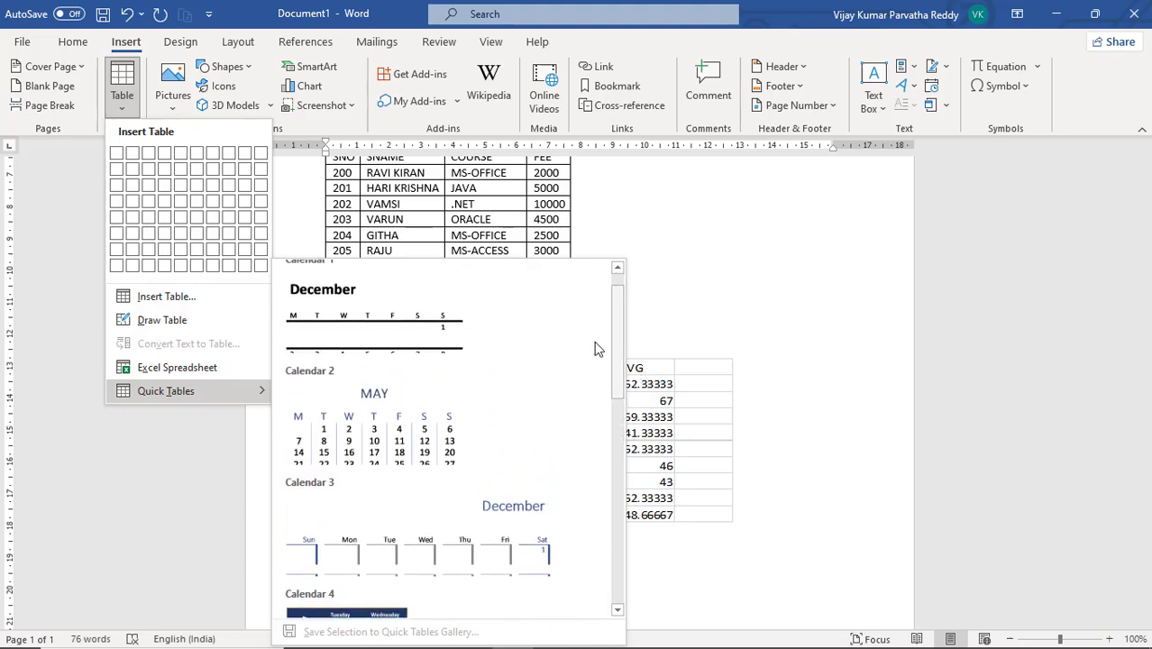
pyautogui.click(470, 408)
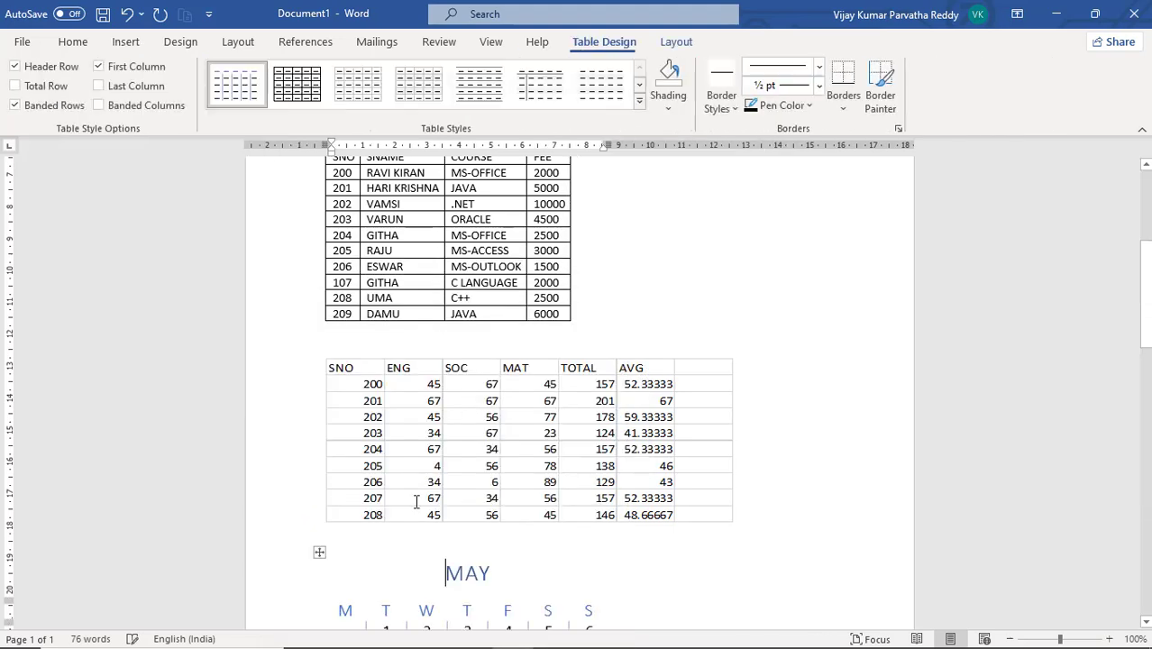
# Select the calendar table and delete it
pyautogui.scroll(-5, 469, 538)
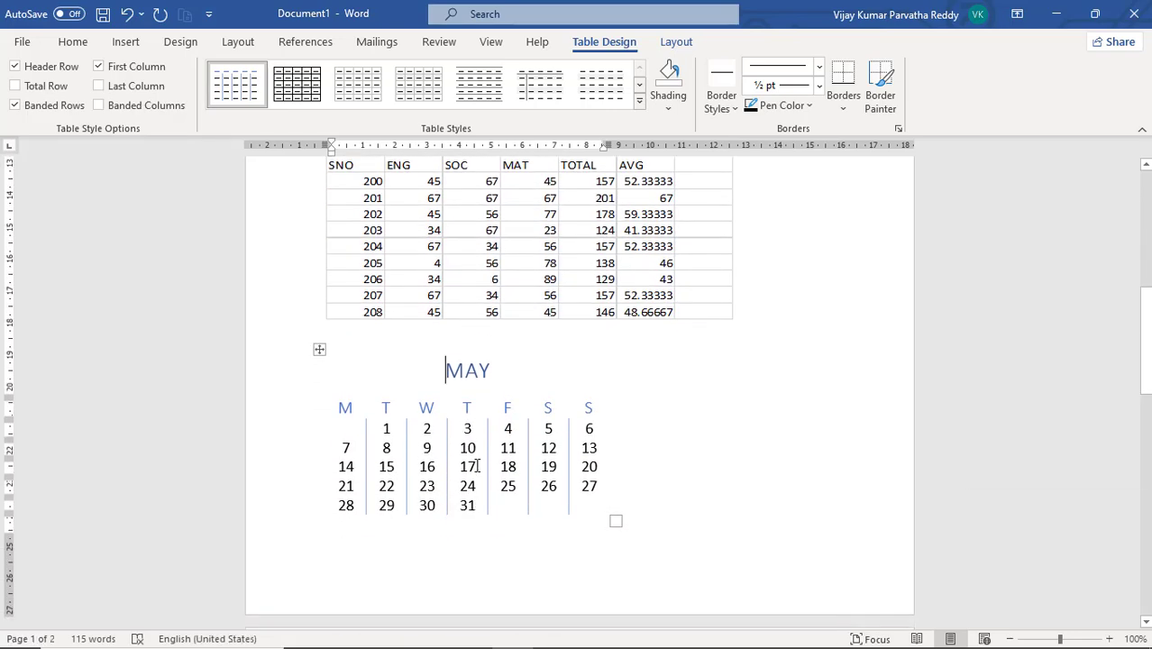
pyautogui.click(320, 351)
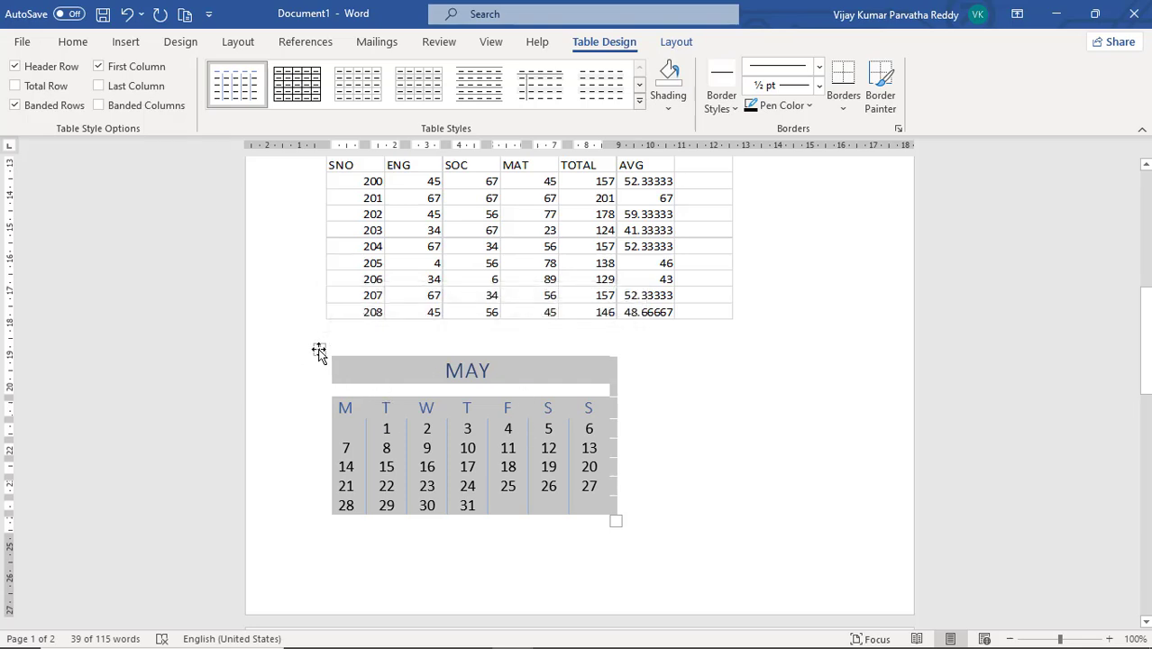
pyautogui.rightClick(319, 351)
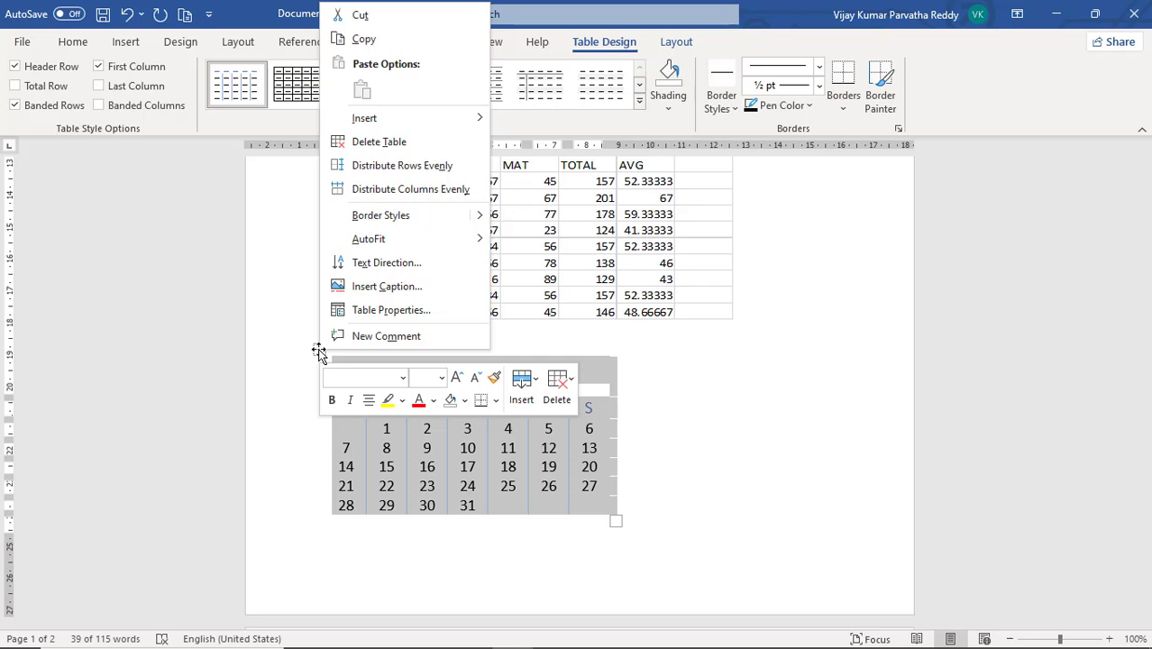
pyautogui.click(378, 144)
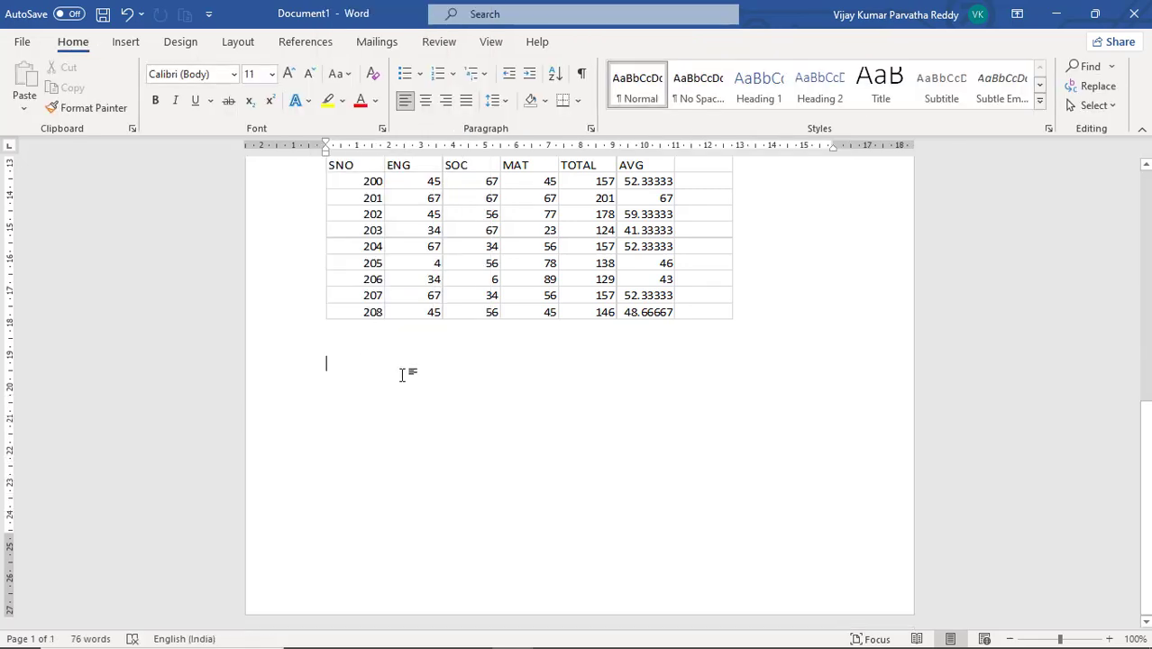
pyautogui.scroll(2, 403, 373)
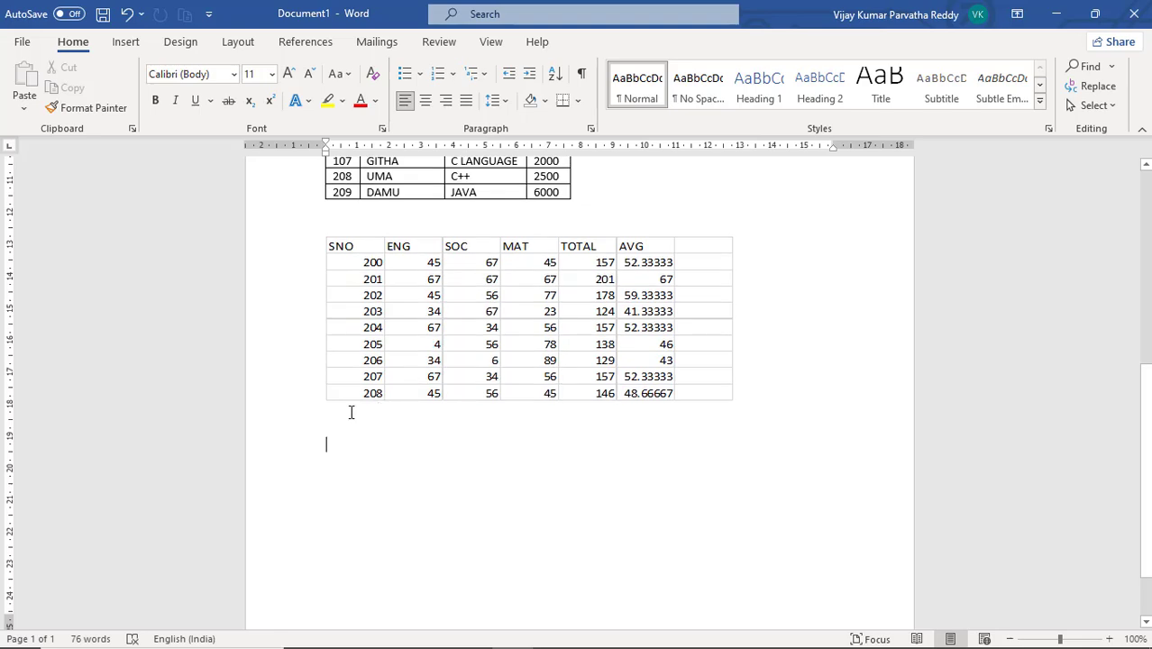
pyautogui.click(134, 43)
pyautogui.click(121, 107)
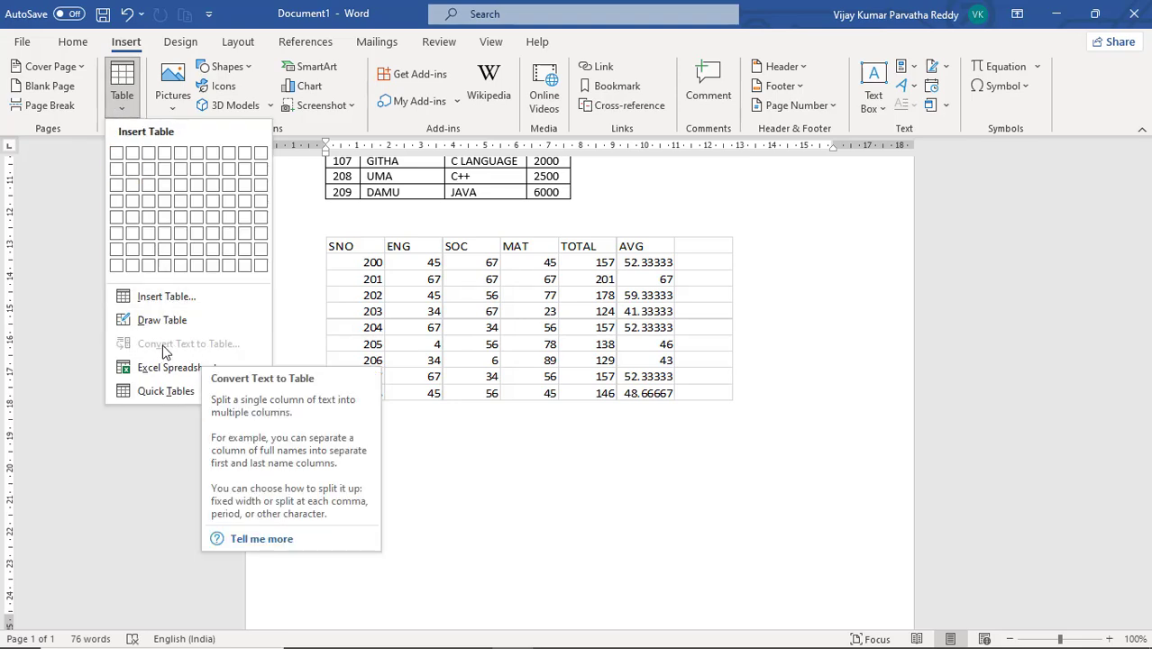
# Below the marks sheet, type the tab-separated header line PID, PNAME, QTY, RATE
pyautogui.click(424, 436)
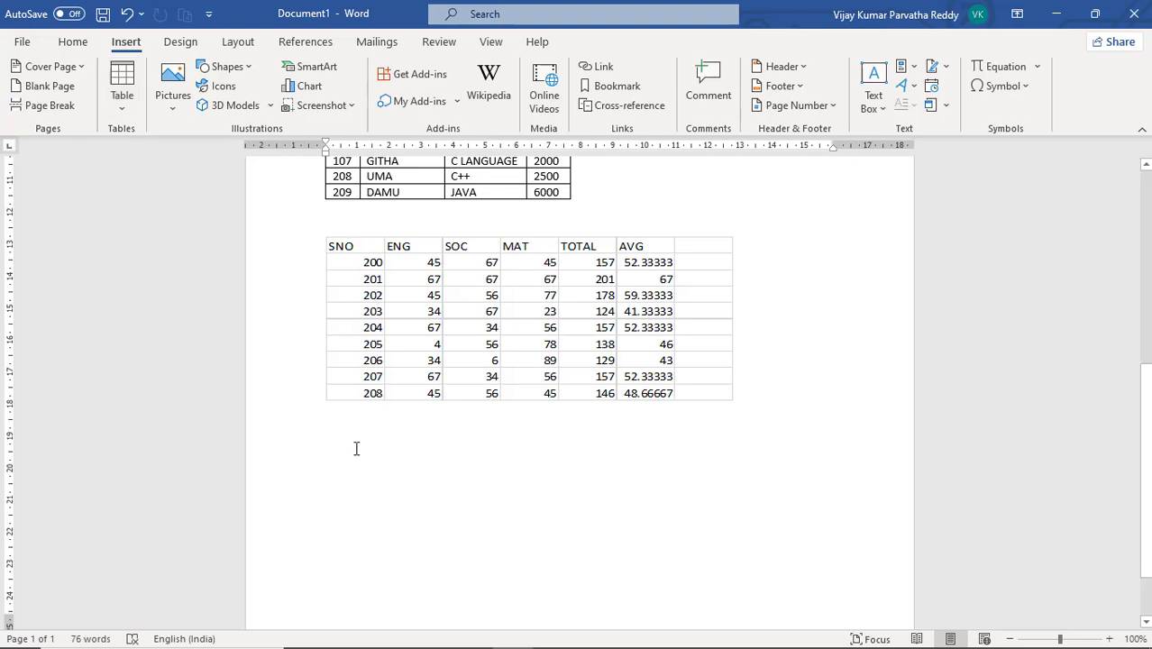
pyautogui.write('PID')
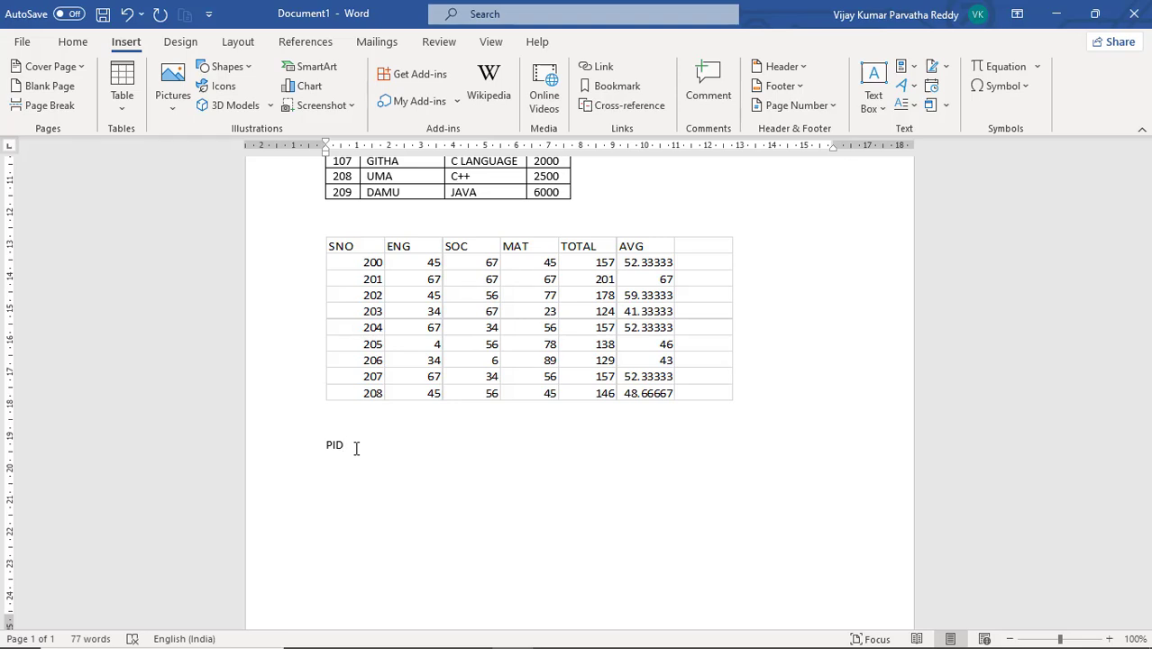
pyautogui.press('Tab')
pyautogui.press('BackSpace')
pyautogui.press('Tab')
pyautogui.press('BackSpace')
pyautogui.write(',')
pyautogui.press('BackSpace')
pyautogui.press('BackSpace')
pyautogui.press('Tab')
pyautogui.write('PNAME QTY')
pyautogui.press('Tab')
pyautogui.write('RATE')
pyautogui.press('Return')
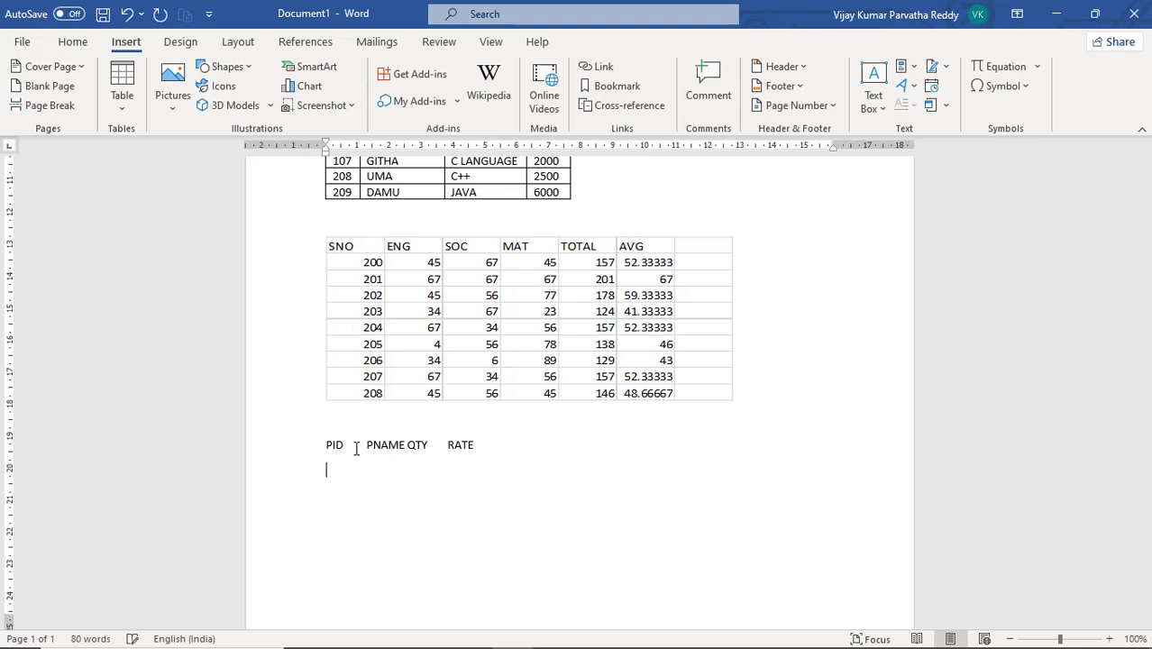
# Type the tab-separated product line 300, PEN, 45, 30
pyautogui.write('3')
pyautogui.press('BackSpace')
pyautogui.write('300')
pyautogui.press('Return')
pyautogui.press('Up')
pyautogui.press('Tab')
pyautogui.write('PEN')
pyautogui.press('Tab')
pyautogui.write('45')
pyautogui.press('Tab')
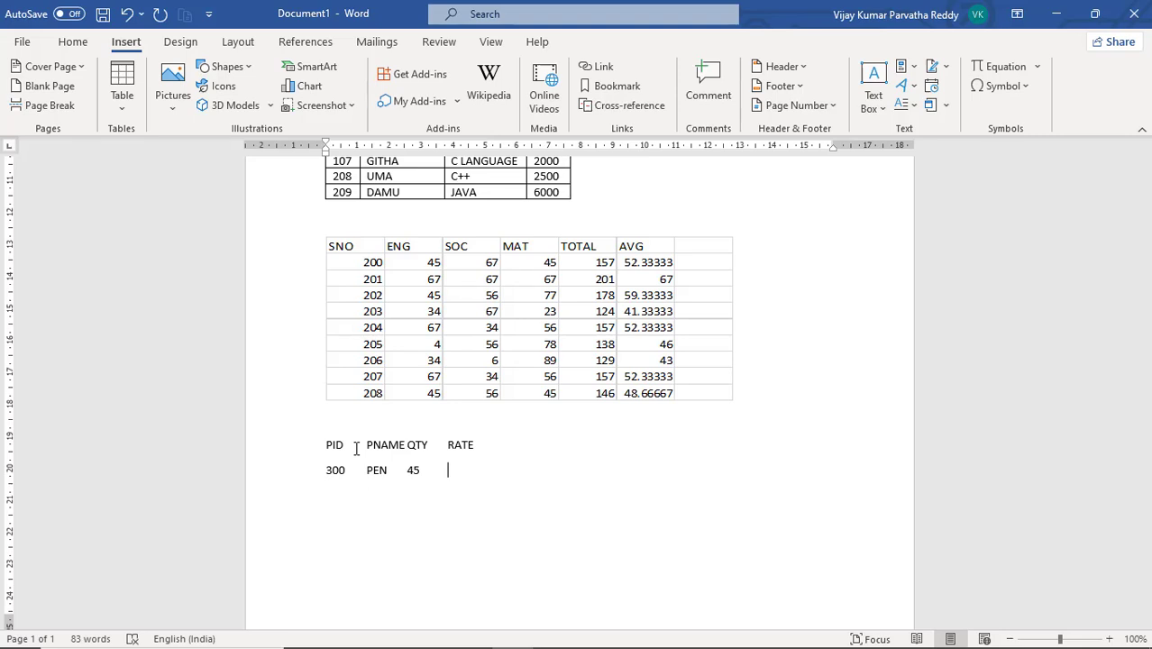
pyautogui.write('30')
pyautogui.press('Return')
# Type the tab-separated product line 301, BALL, 50, 20
pyautogui.write('100')
pyautogui.press('BackSpace')
pyautogui.press('BackSpace')
pyautogui.press('BackSpace')
pyautogui.write('301')
pyautogui.press('Tab')
pyautogui.write('P')
pyautogui.press('BackSpace')
pyautogui.write('BALL')
pyautogui.press('Tab')
pyautogui.write('50\t20')
pyautogui.press('Return')
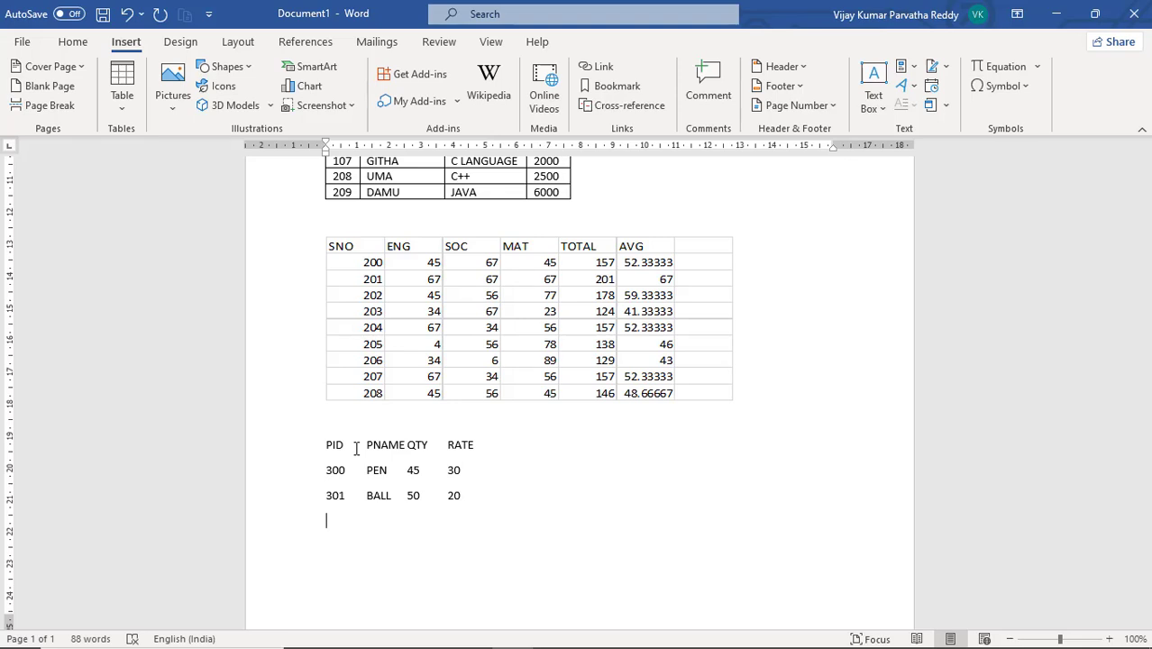
# Type the tab-separated product line 302, PENCIL, 100, 10
pyautogui.write('2')
pyautogui.press('BackSpace')
pyautogui.write('302')
pyautogui.press('Tab')
pyautogui.write('PENCIL')
pyautogui.press('Tab')
pyautogui.write('100\t')
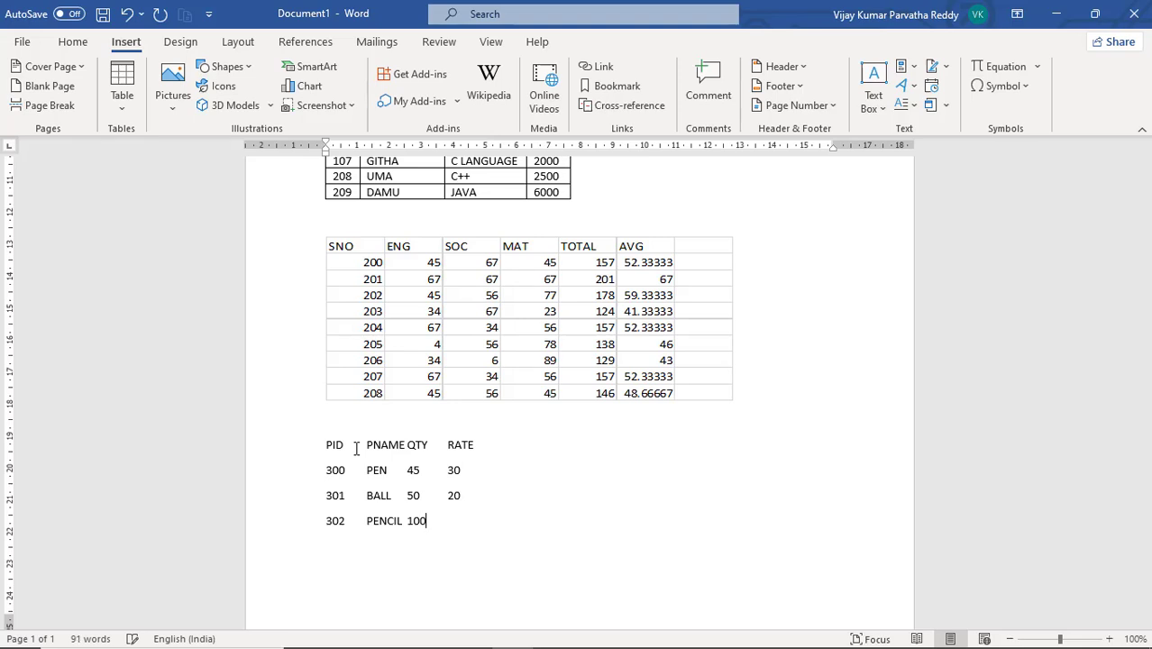
pyautogui.write('10')
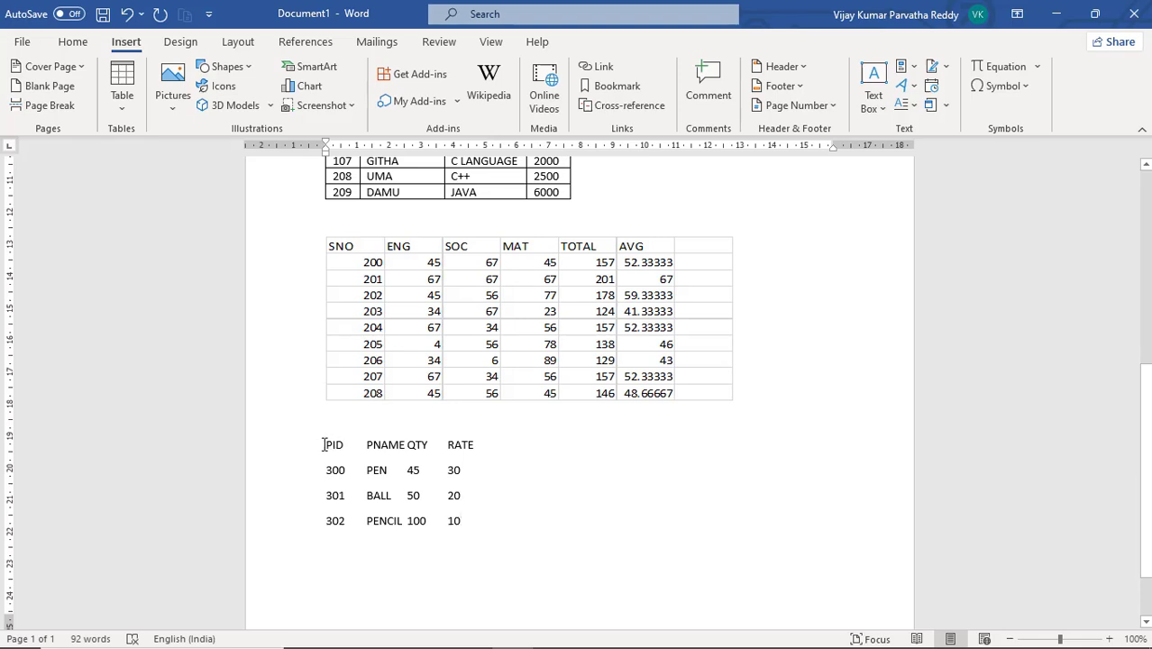
# Convert the four product text lines into a four-column table separated at tabs
pyautogui.moveTo(326, 445); pyautogui.dragTo(462, 518)
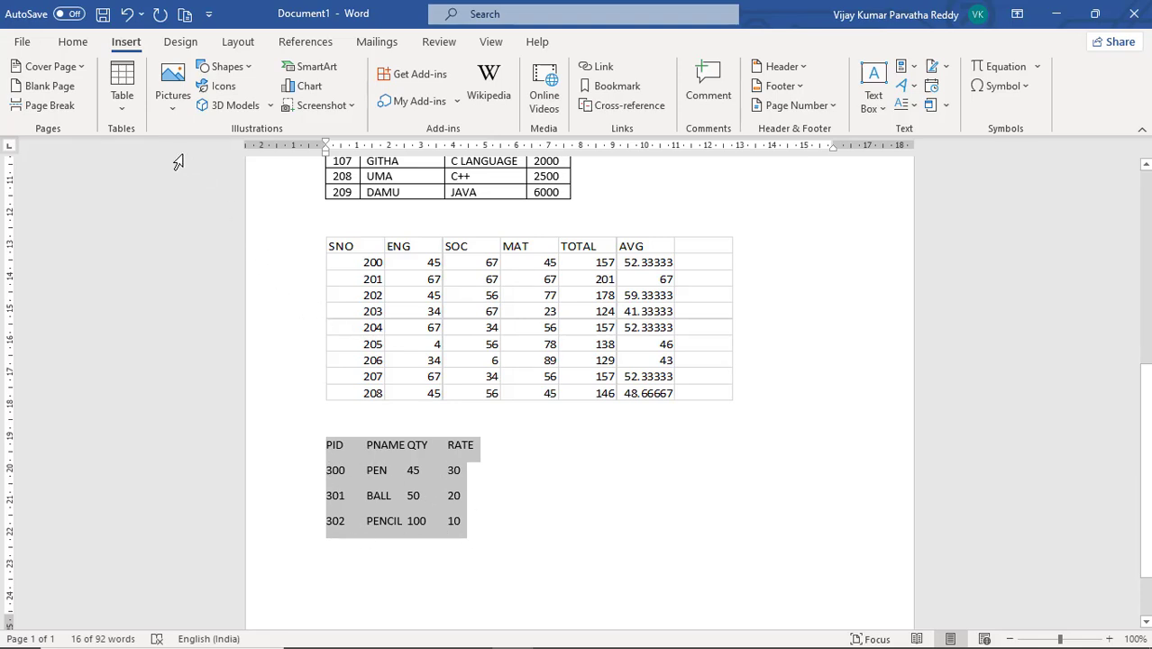
pyautogui.click(119, 113)
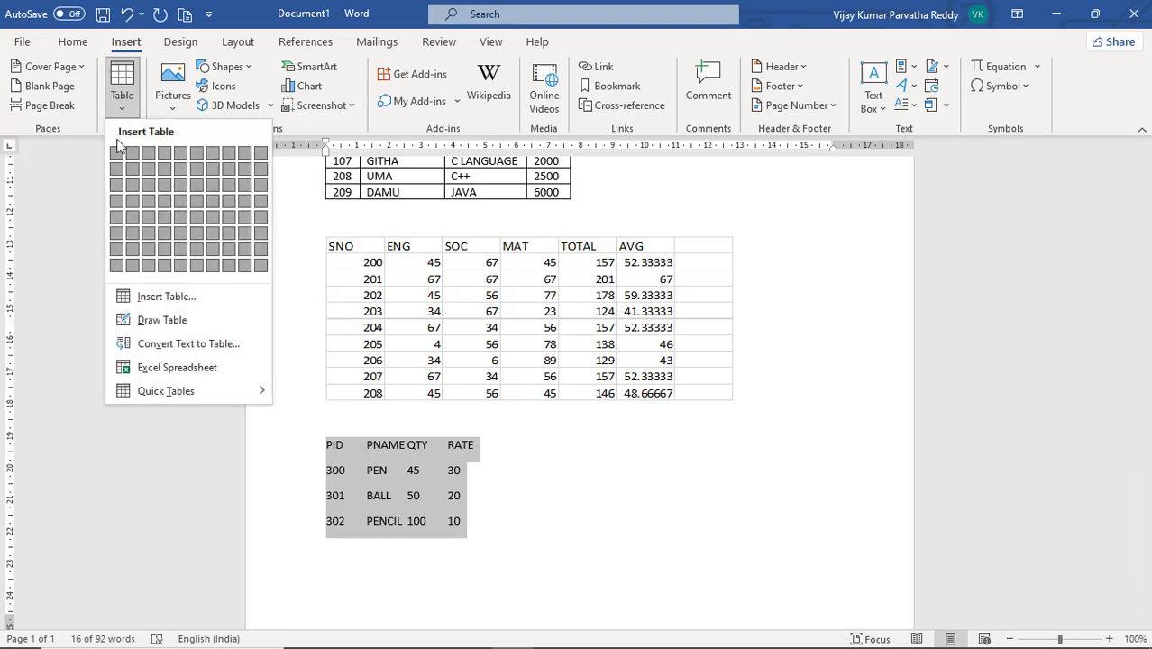
pyautogui.click(208, 351)
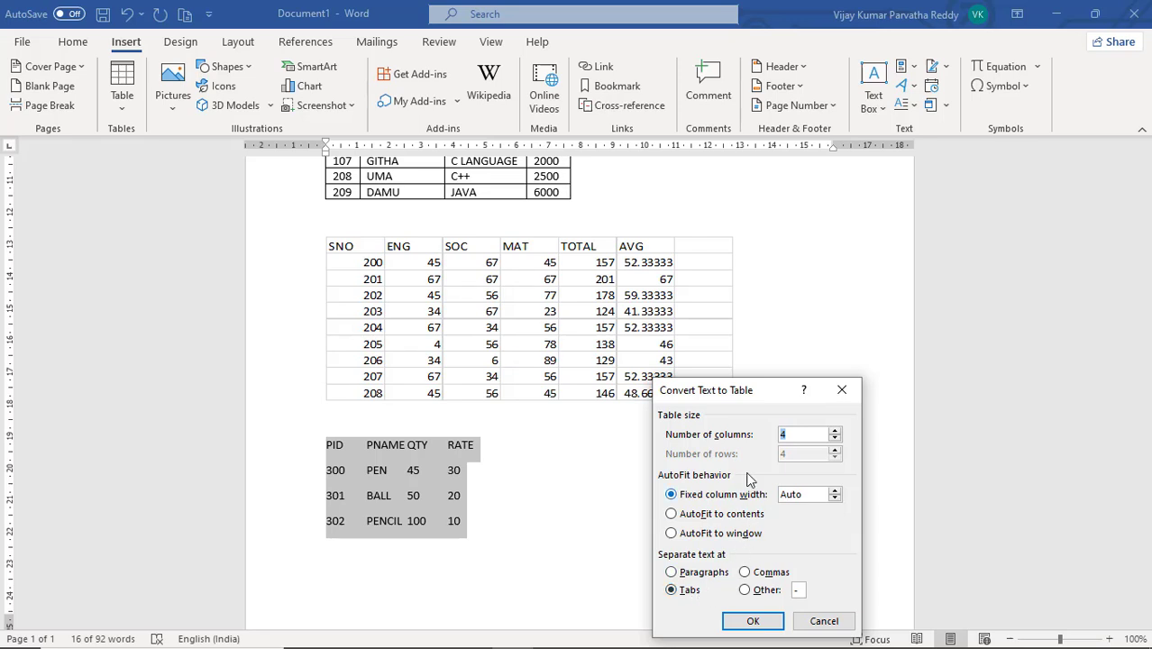
pyautogui.click(753, 621)
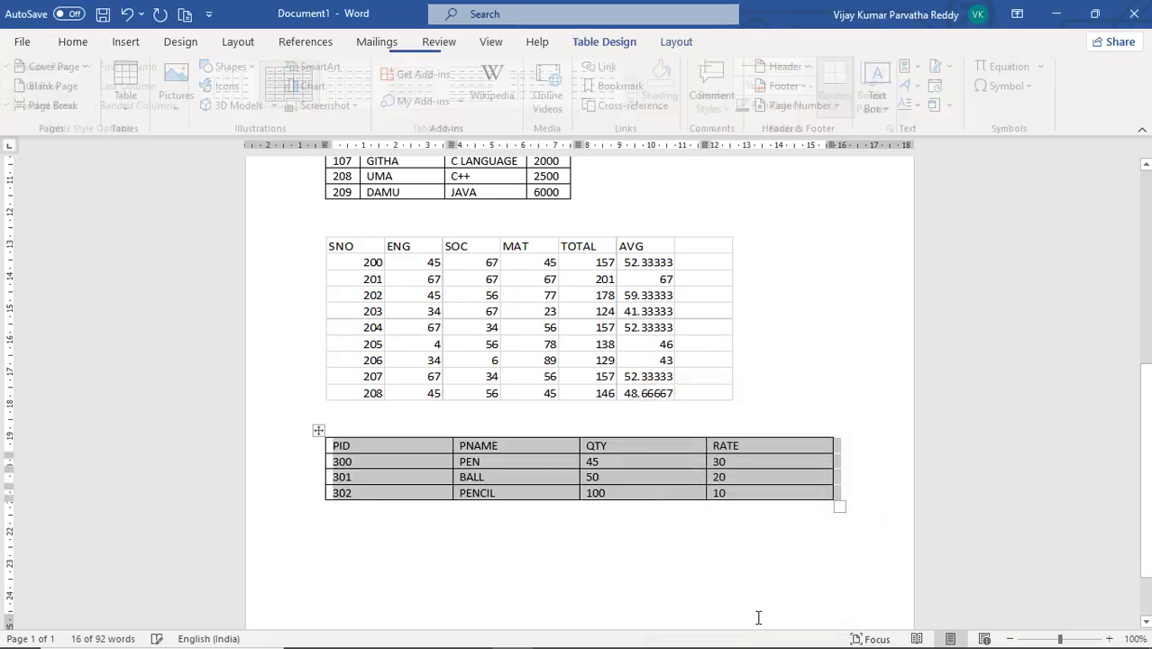
pyautogui.click(662, 559)
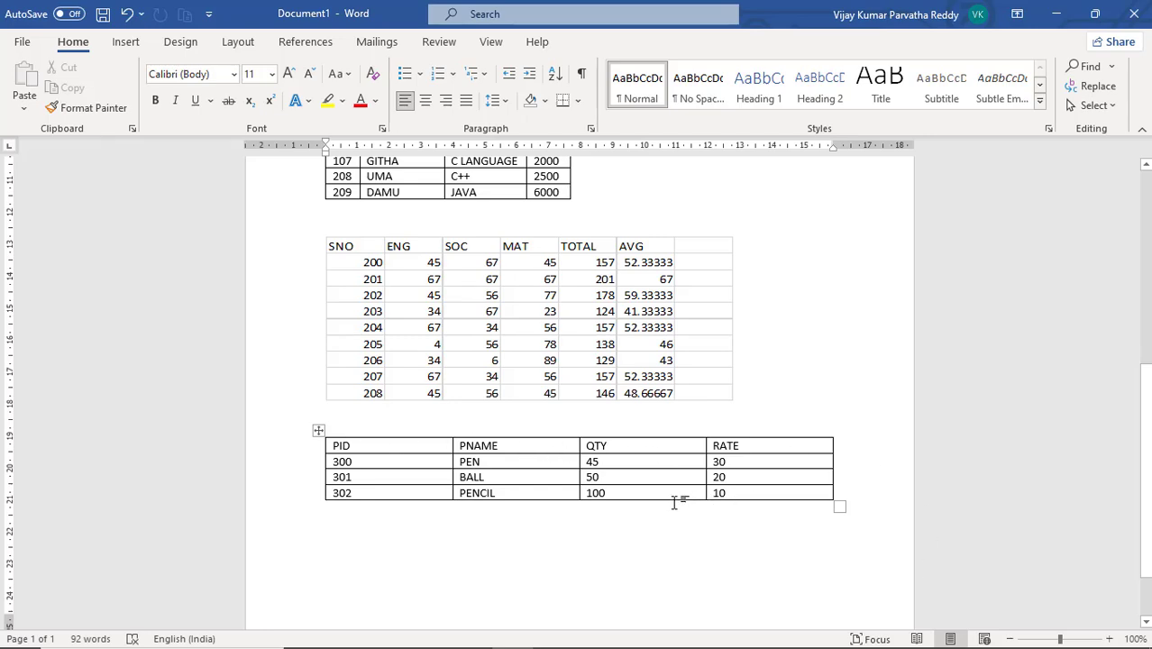
pyautogui.scroll(8, 637, 458)
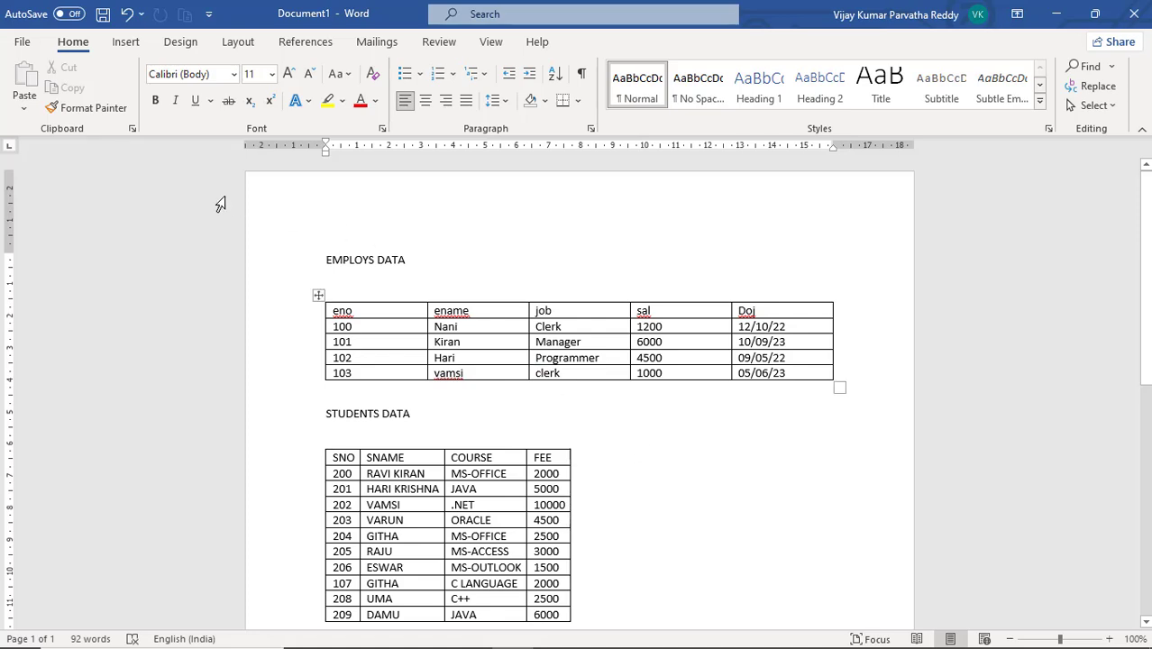
pyautogui.click(123, 42)
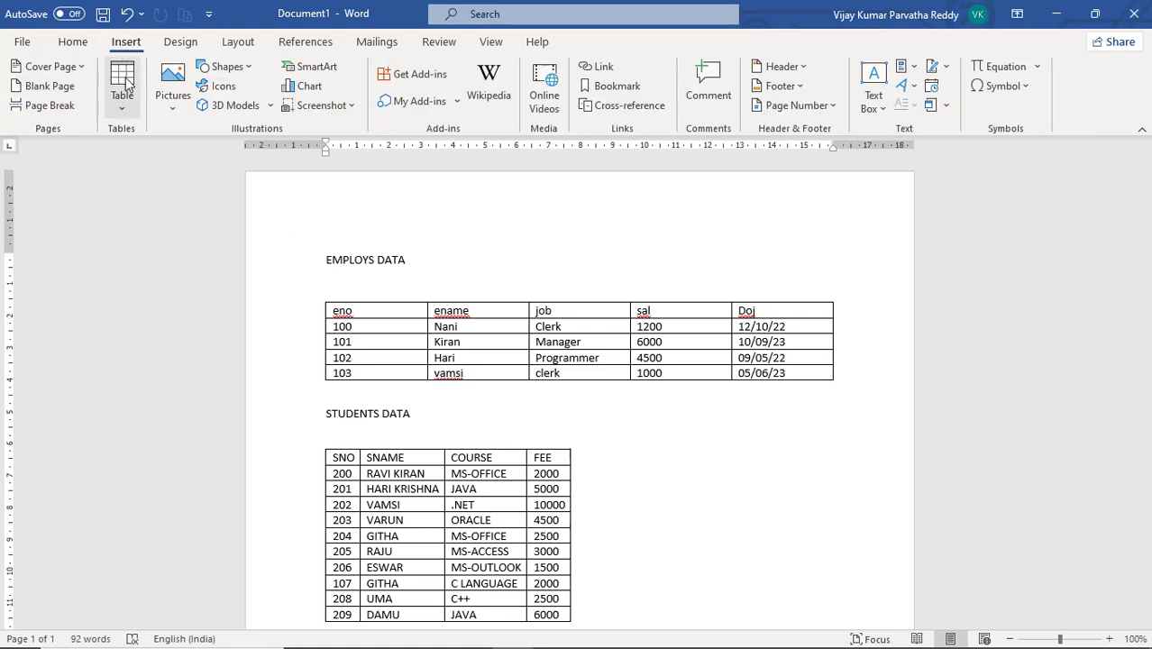
pyautogui.click(125, 109)
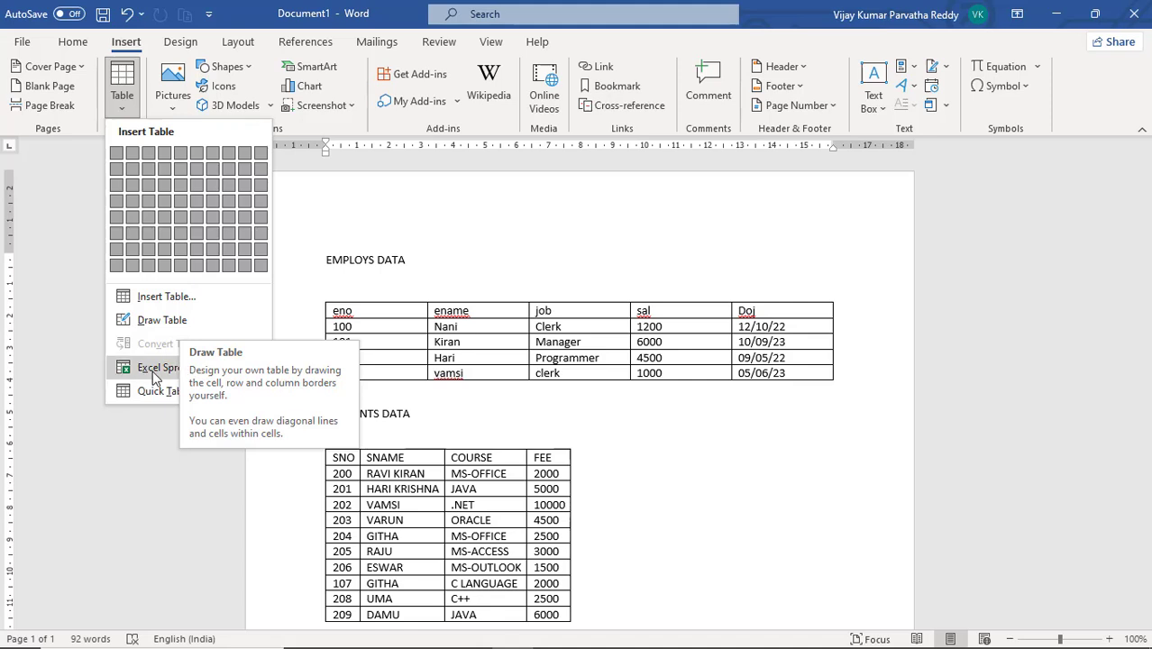
pyautogui.moveTo(165, 381)
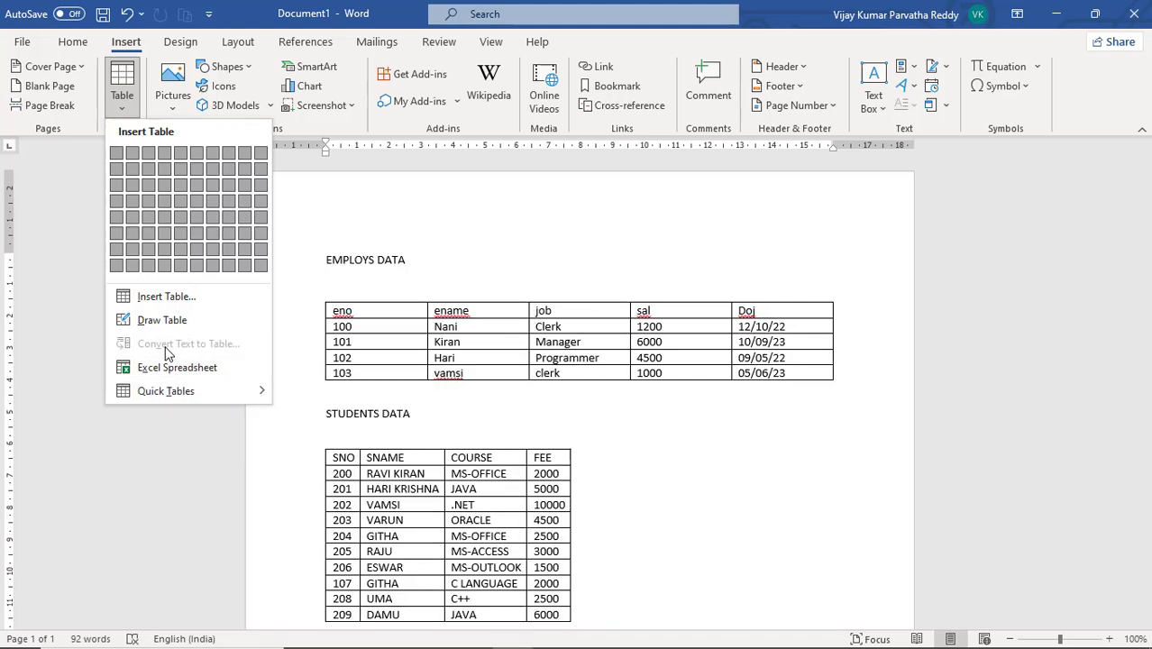
pyautogui.click(628, 467)
pyautogui.scroll(-8, 619, 480)
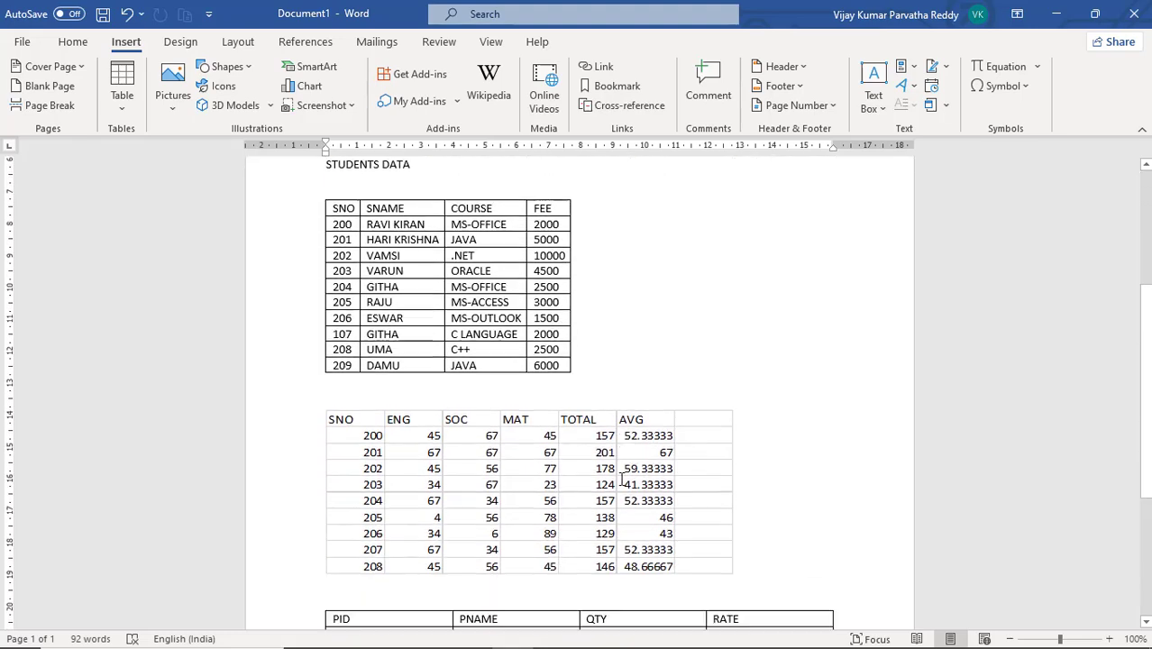
pyautogui.scroll(-3, 612, 451)
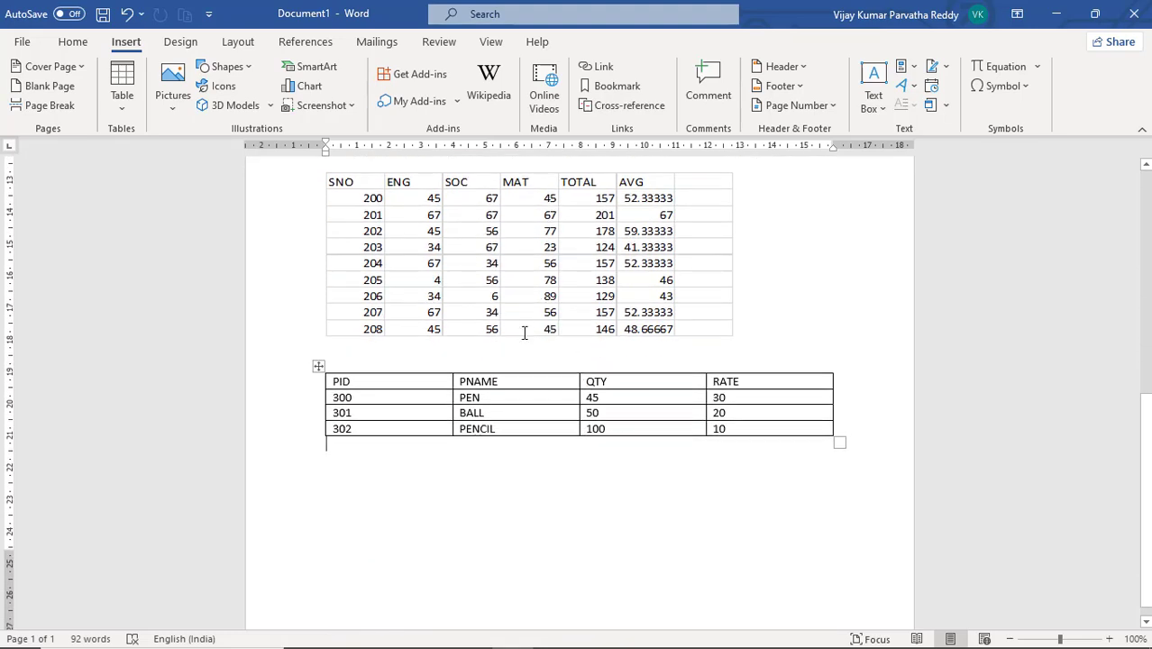
# Place the cursor in the product table and open its table layout options
pyautogui.click(510, 397)
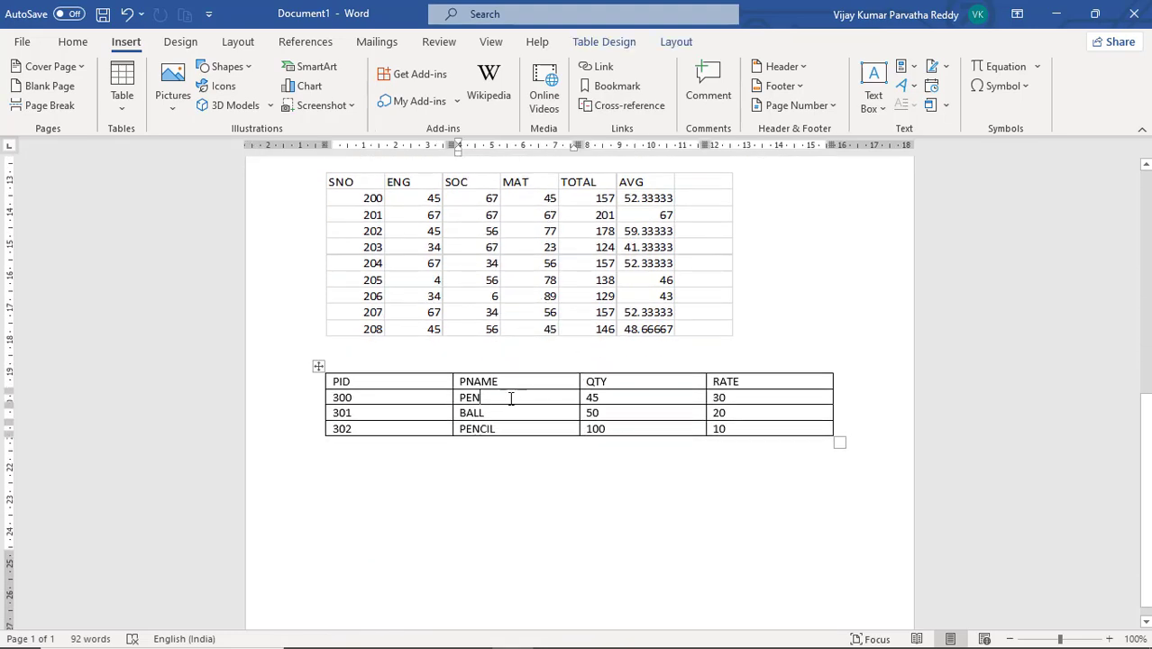
pyautogui.click(618, 50)
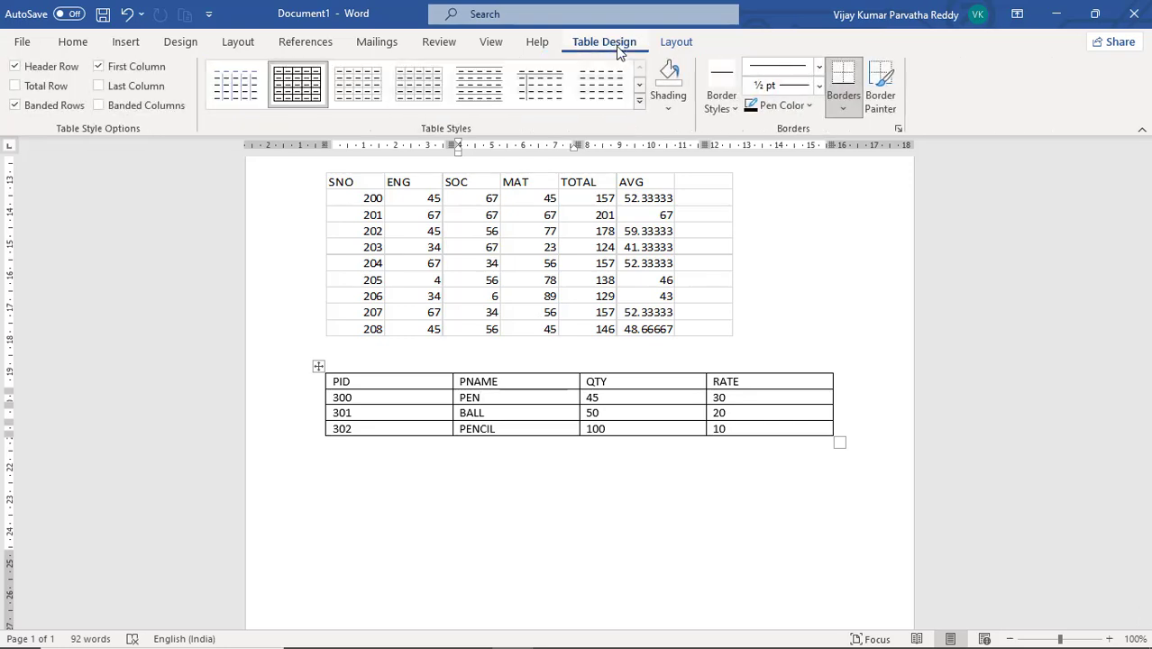
pyautogui.click(676, 45)
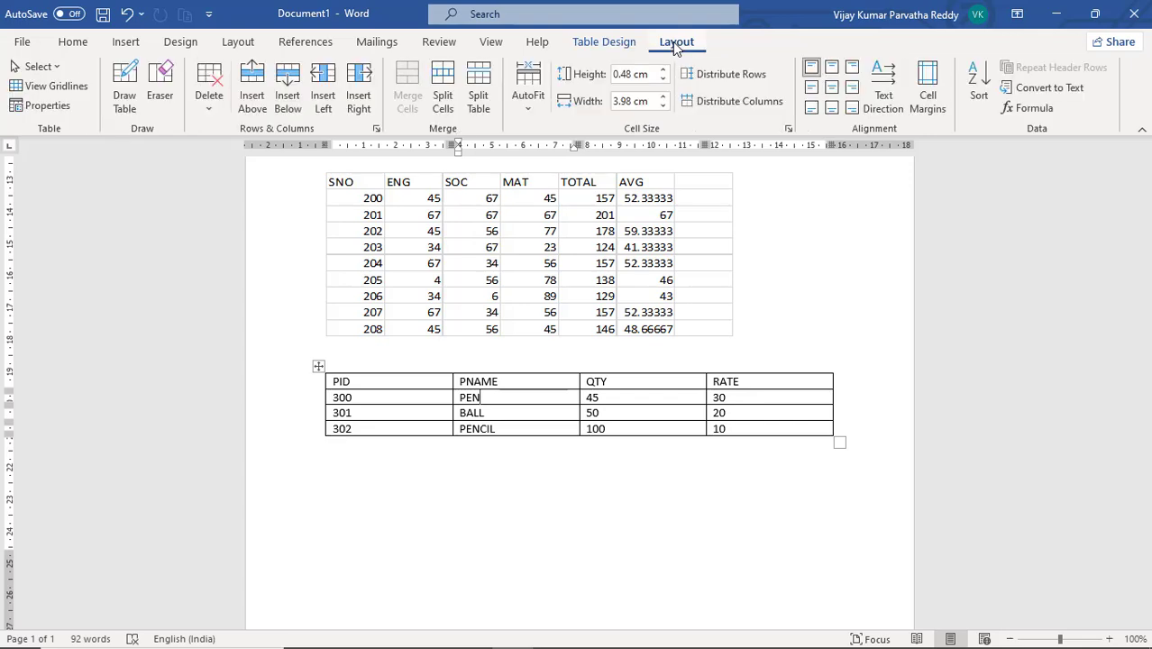